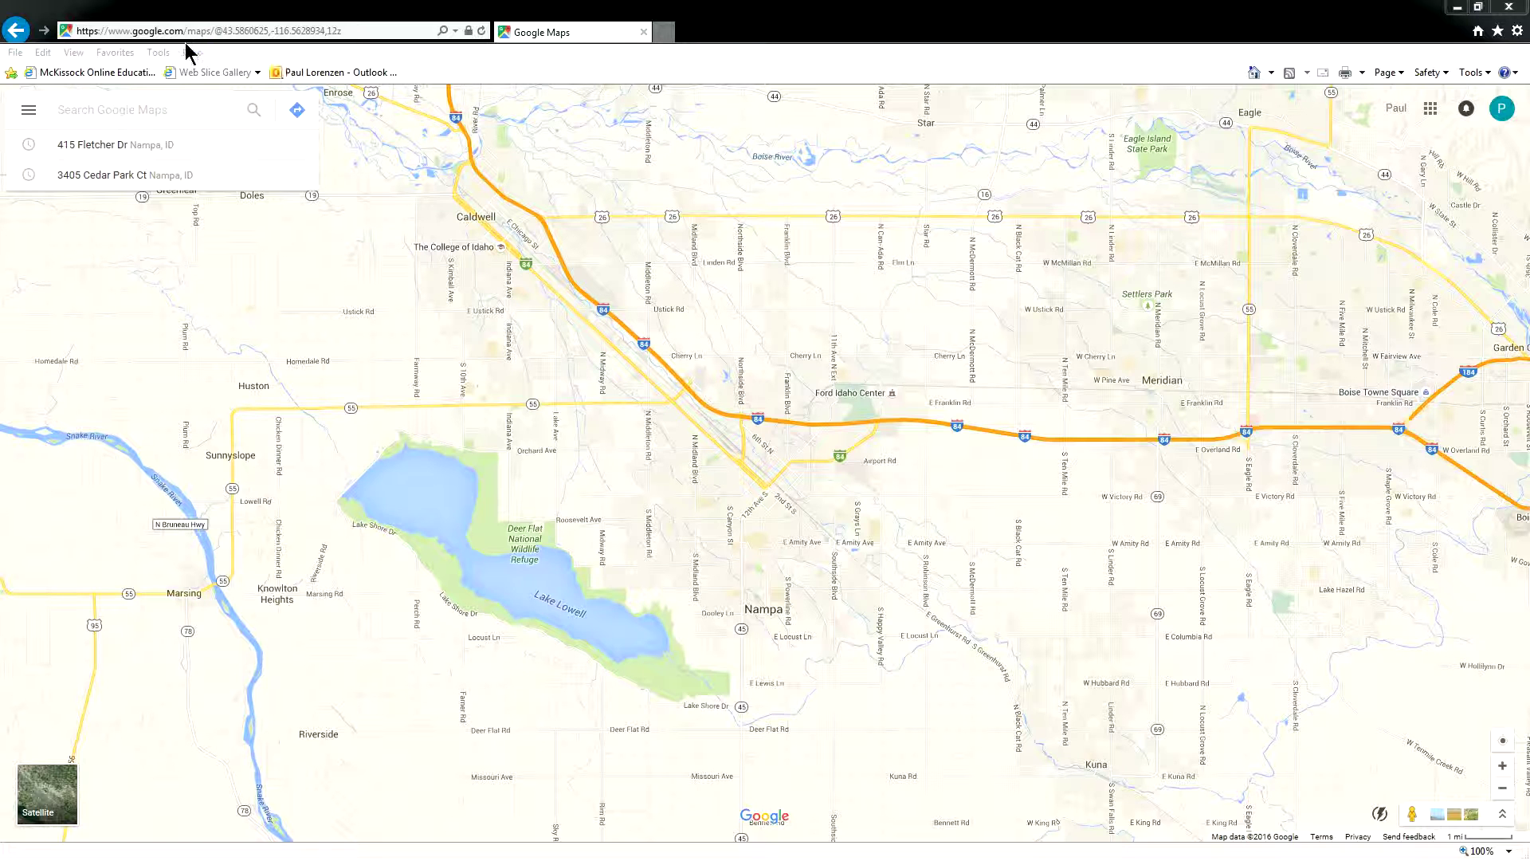
- Open the Google Maps side menu with its Satellite, Traffic, Bicycling and Terrain layer options
{"action": "left_click", "coordinate": [111, 53]}
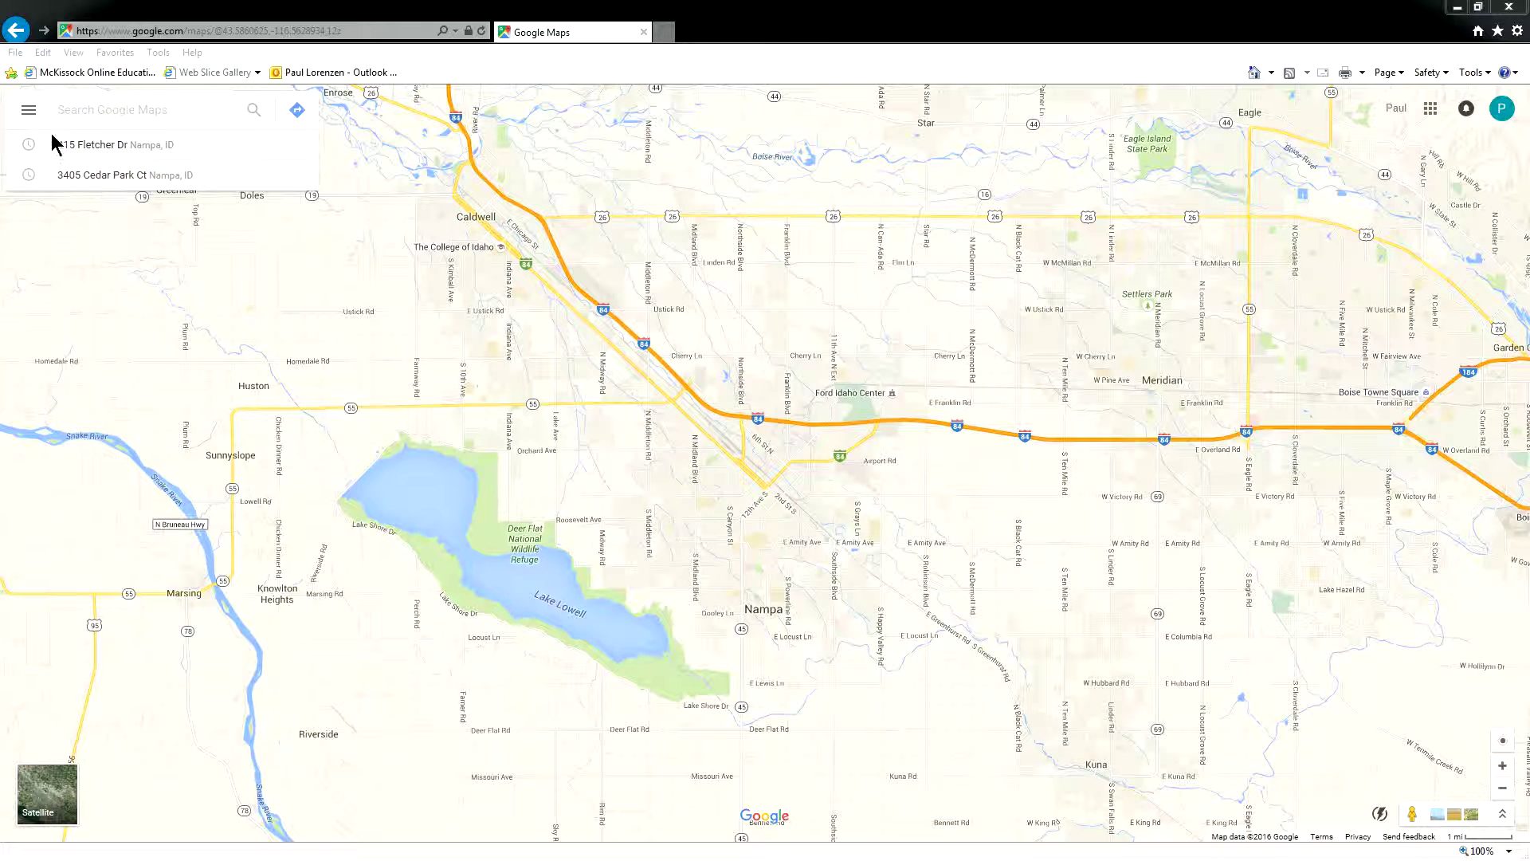
{"action": "left_click", "coordinate": [29, 114]}
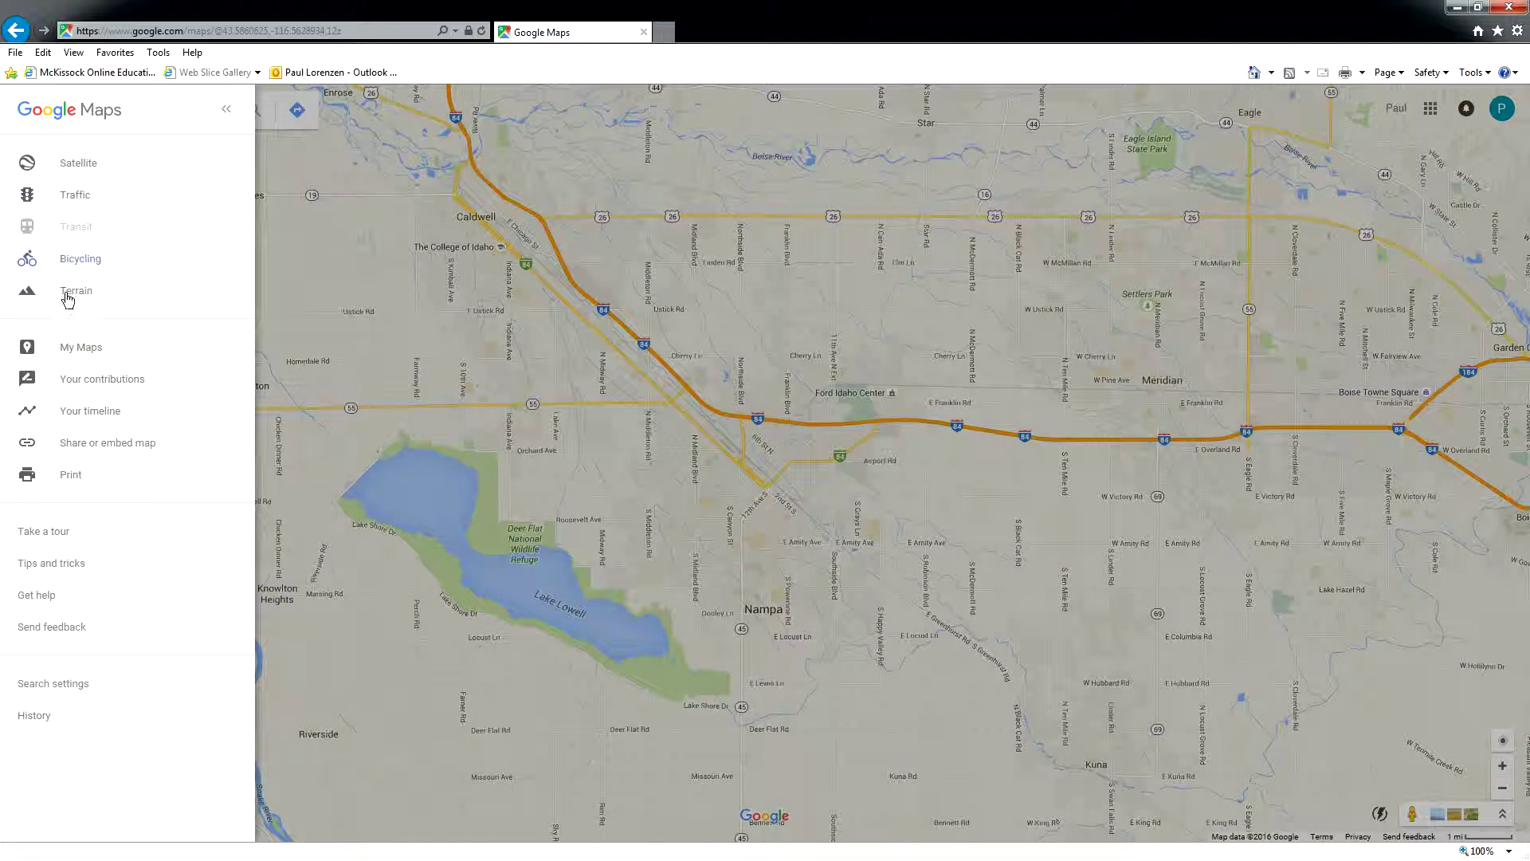
- Create a brand-new untitled custom map from the My Maps list
{"action": "left_click", "coordinate": [77, 351]}
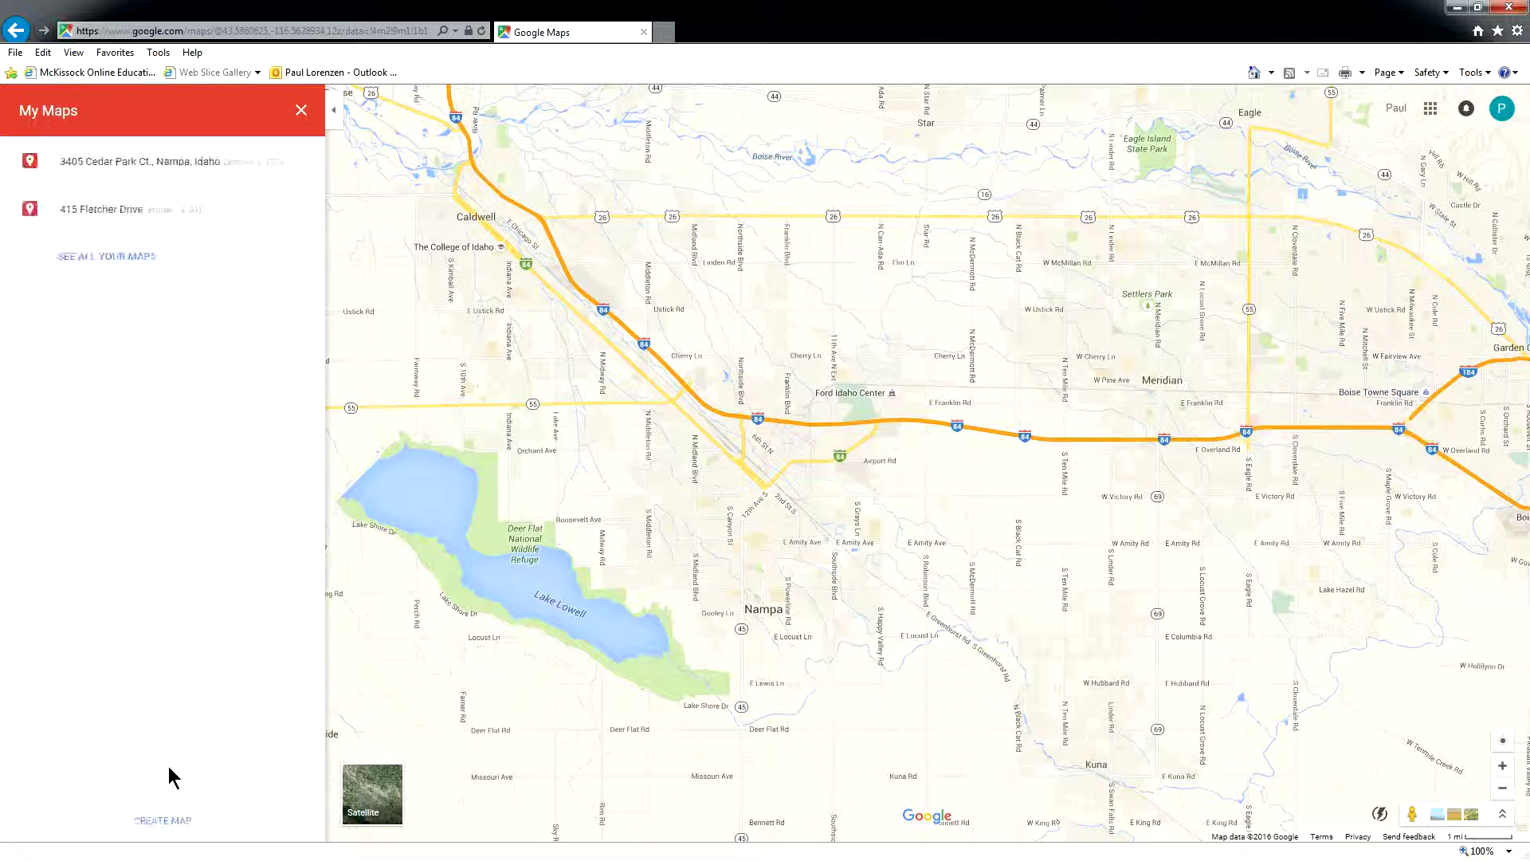
{"action": "left_click", "coordinate": [159, 823]}
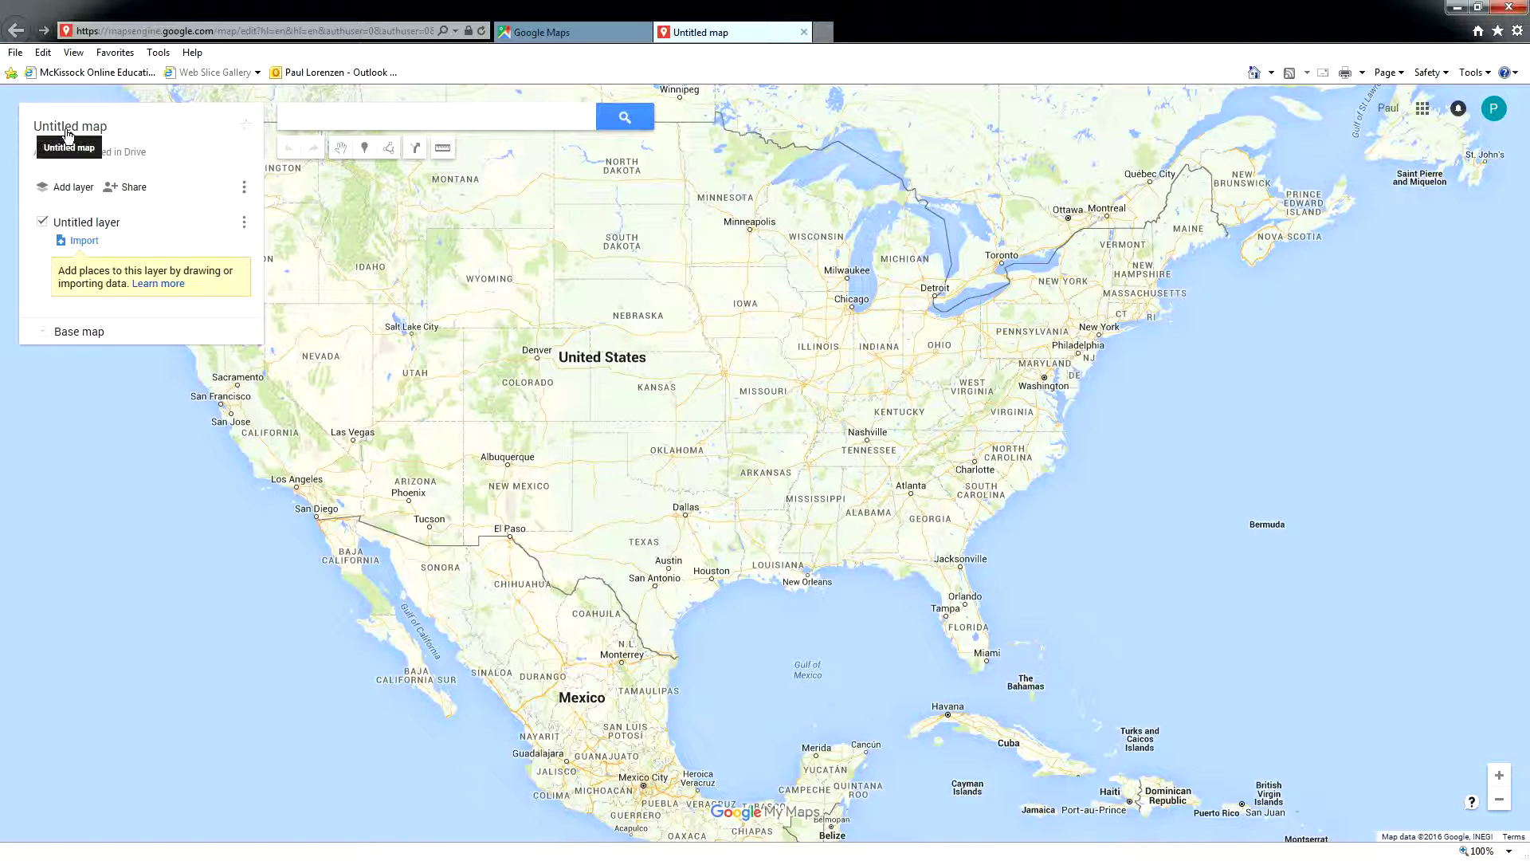
{"action": "left_click", "coordinate": [71, 129]}
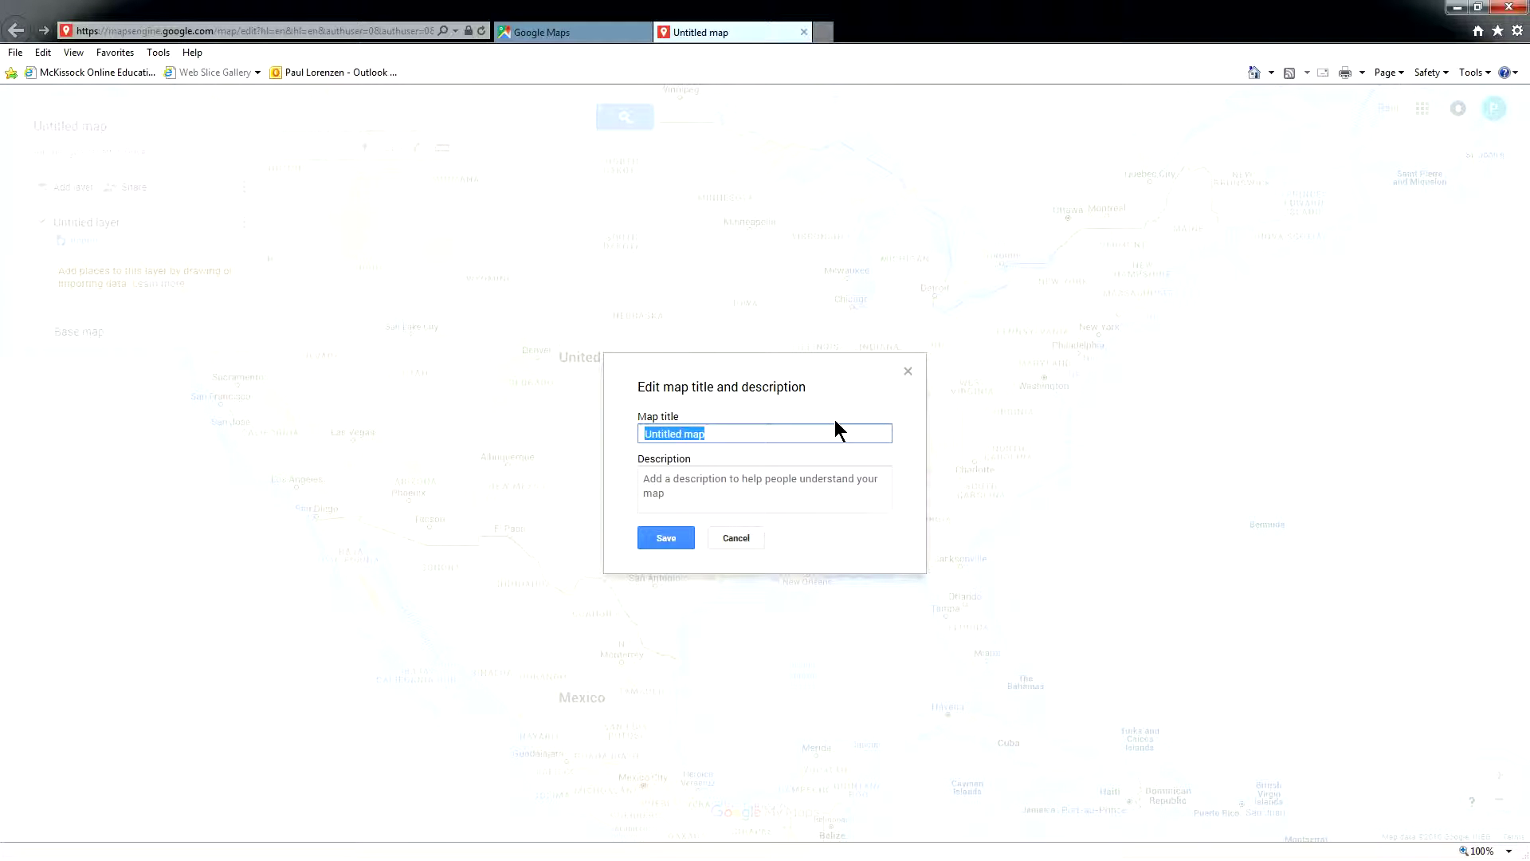
{"action": "left_click", "coordinate": [659, 540]}
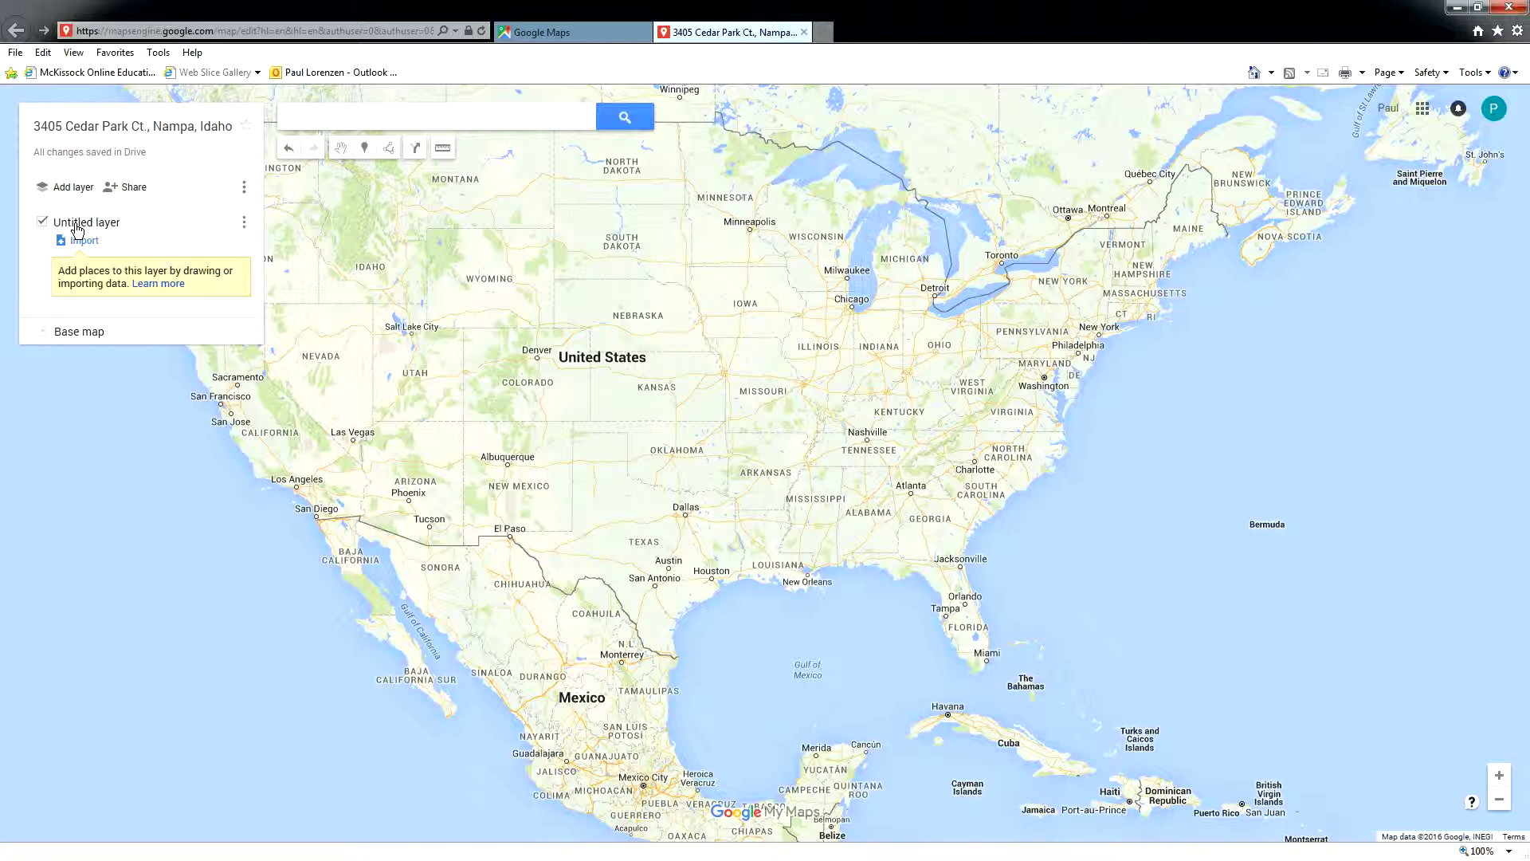
{"action": "left_click", "coordinate": [77, 226]}
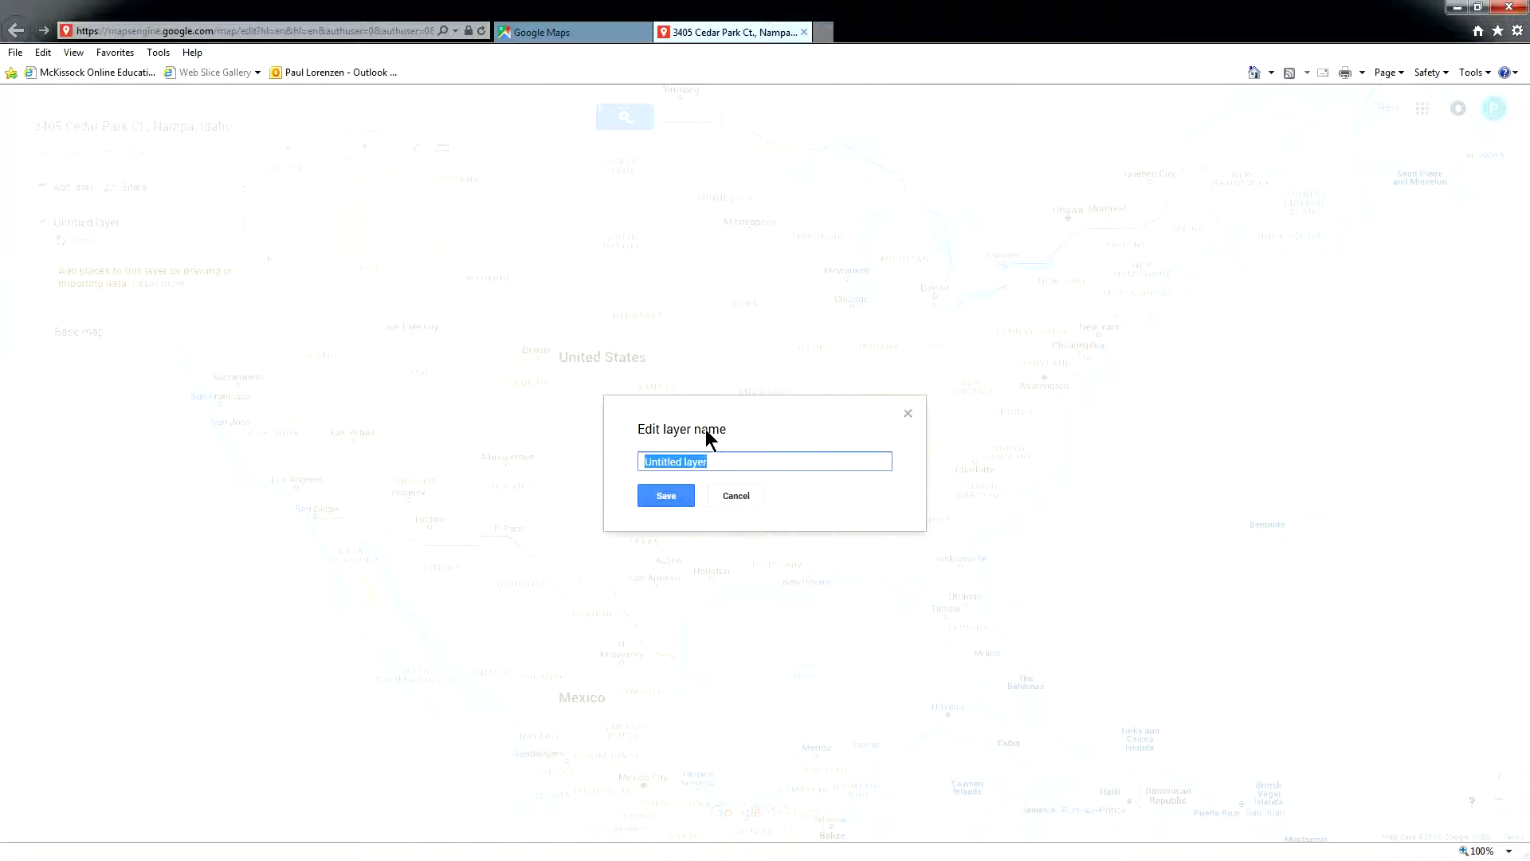
{"action": "type", "text": "Subject"}
{"action": "left_click", "coordinate": [666, 498]}
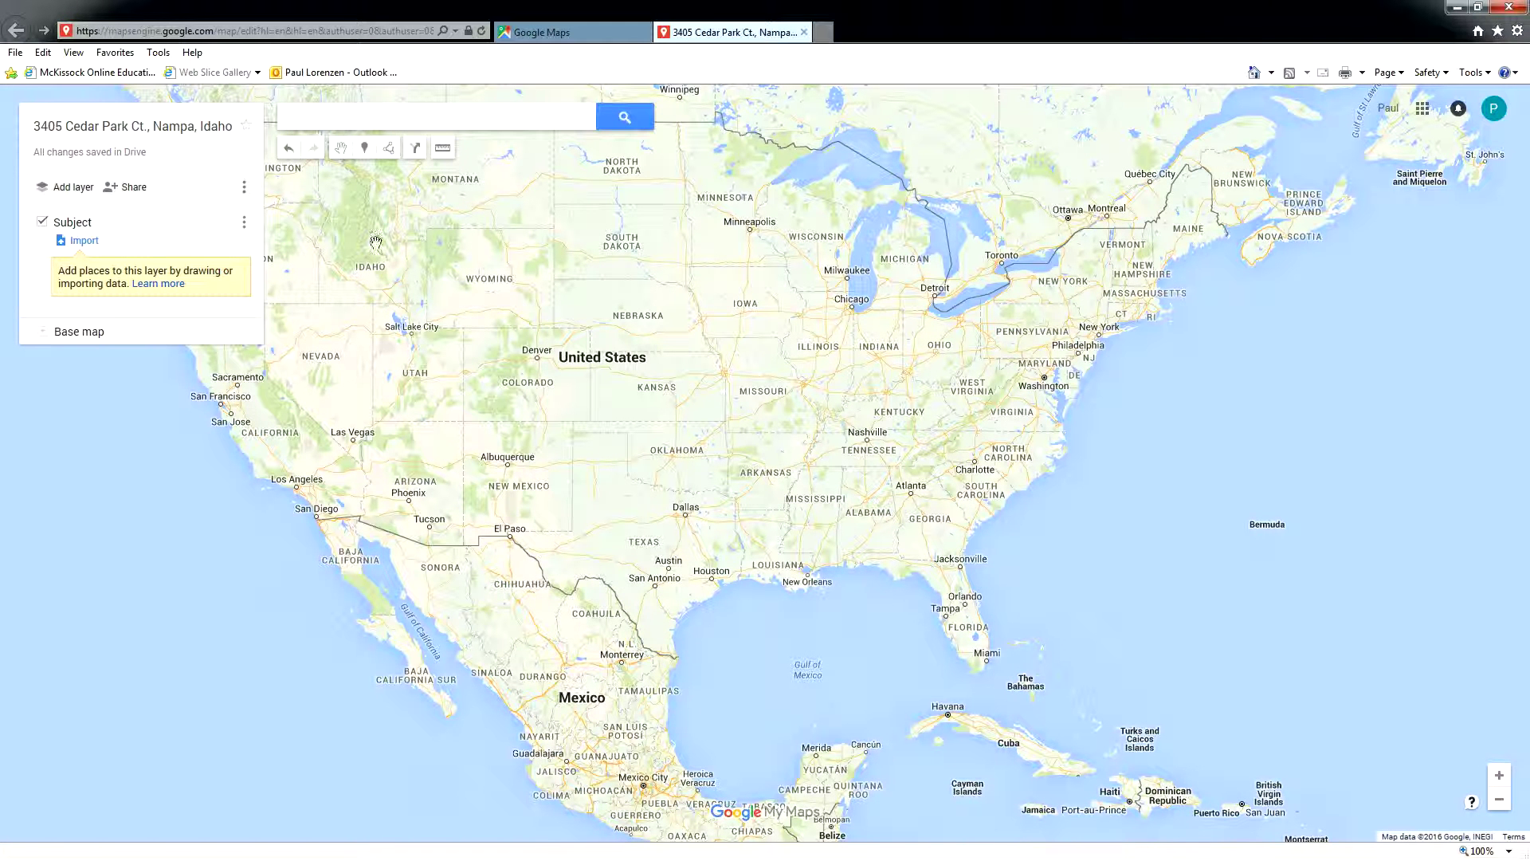
{"action": "left_click", "coordinate": [402, 118]}
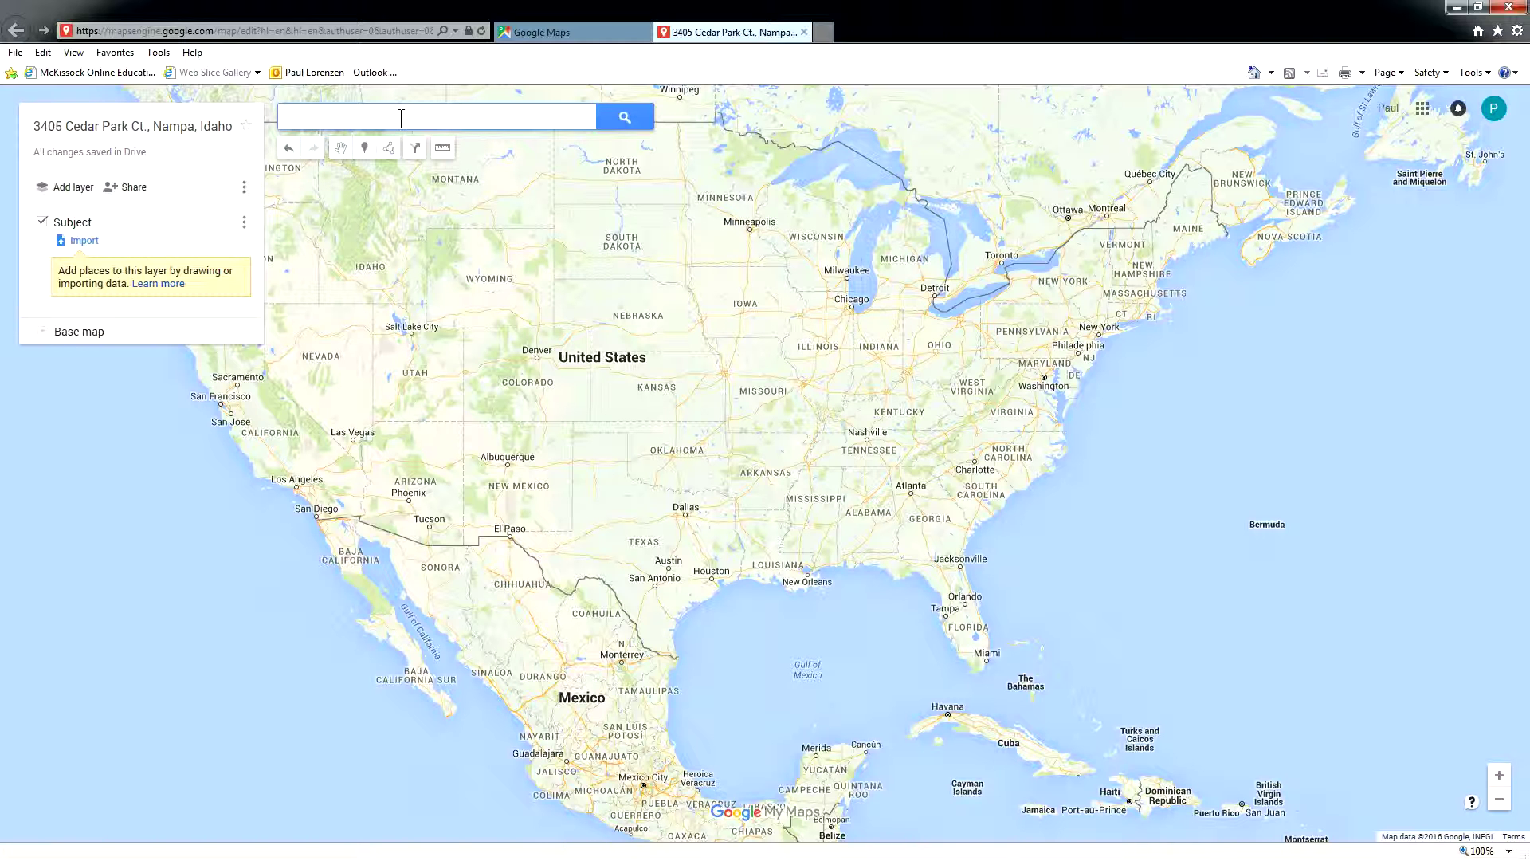
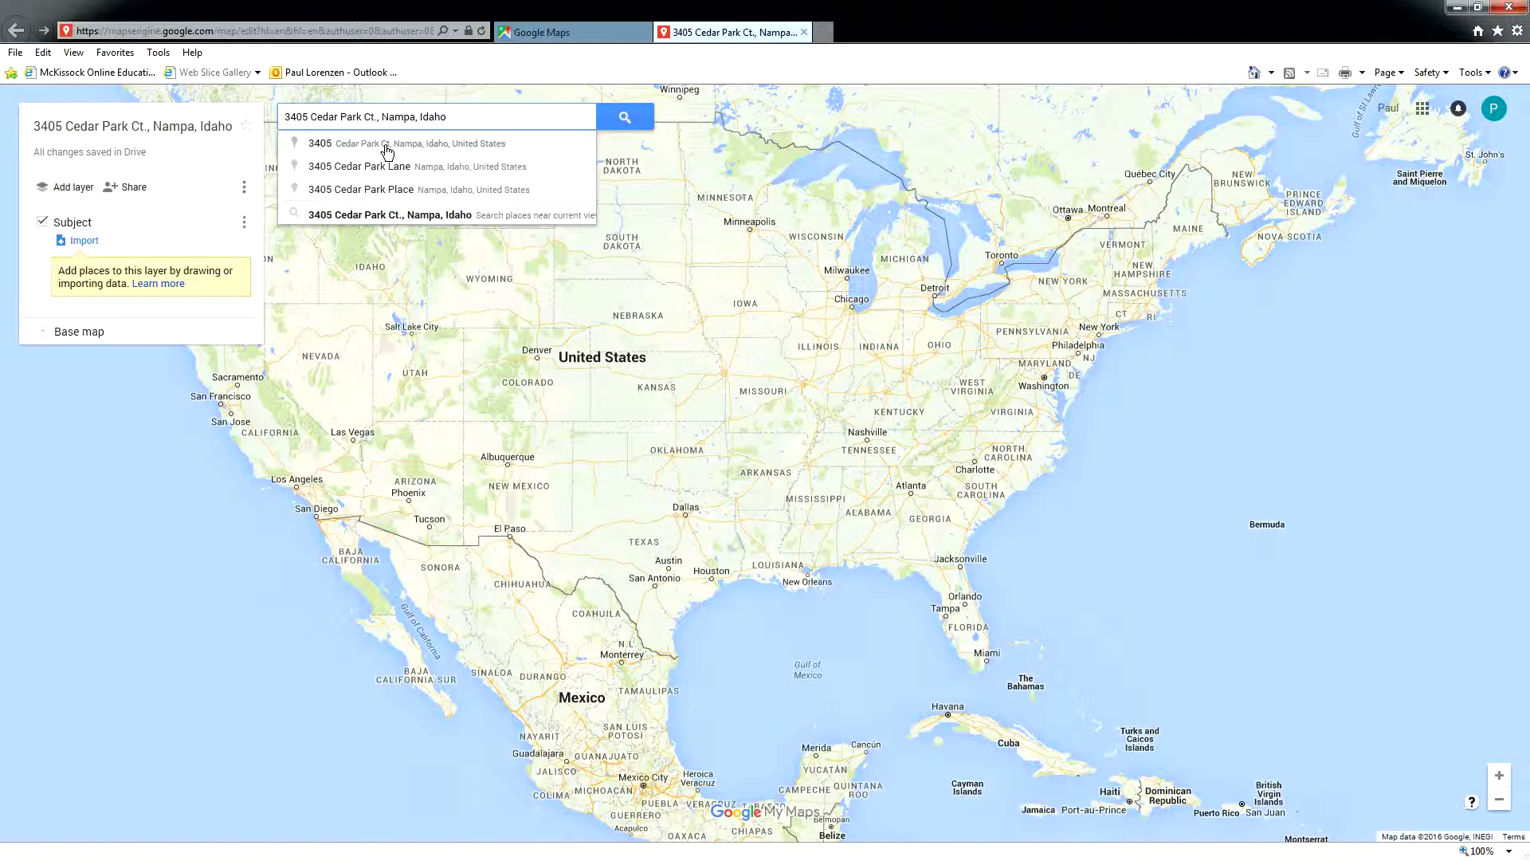
{"action": "left_click", "coordinate": [387, 145]}
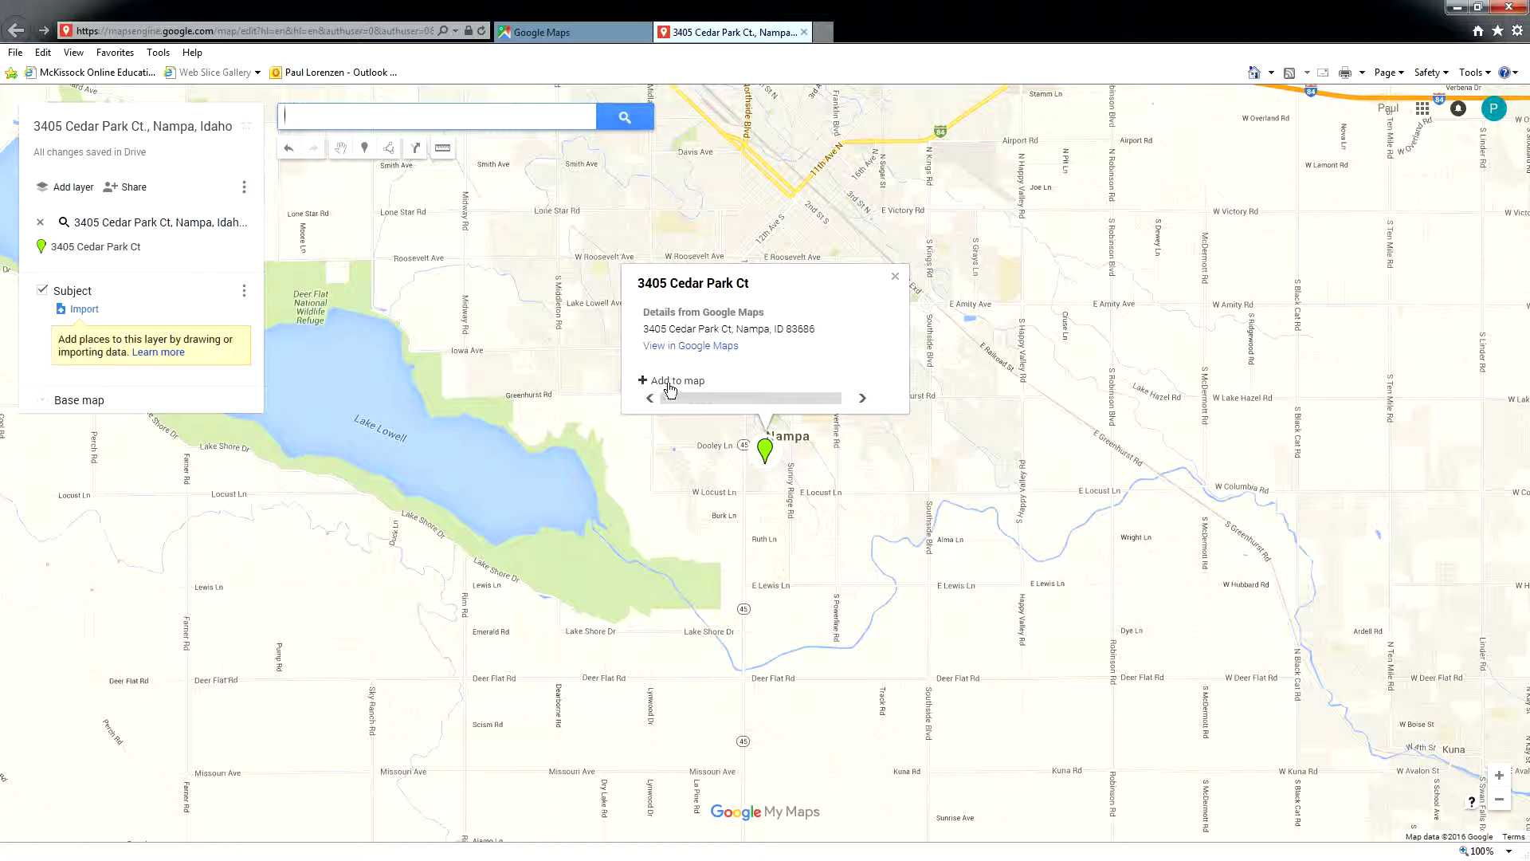
- Add the address to the Subject layer with a custom red house icon from Red_House_Icon.gif
{"action": "left_click", "coordinate": [670, 383]}
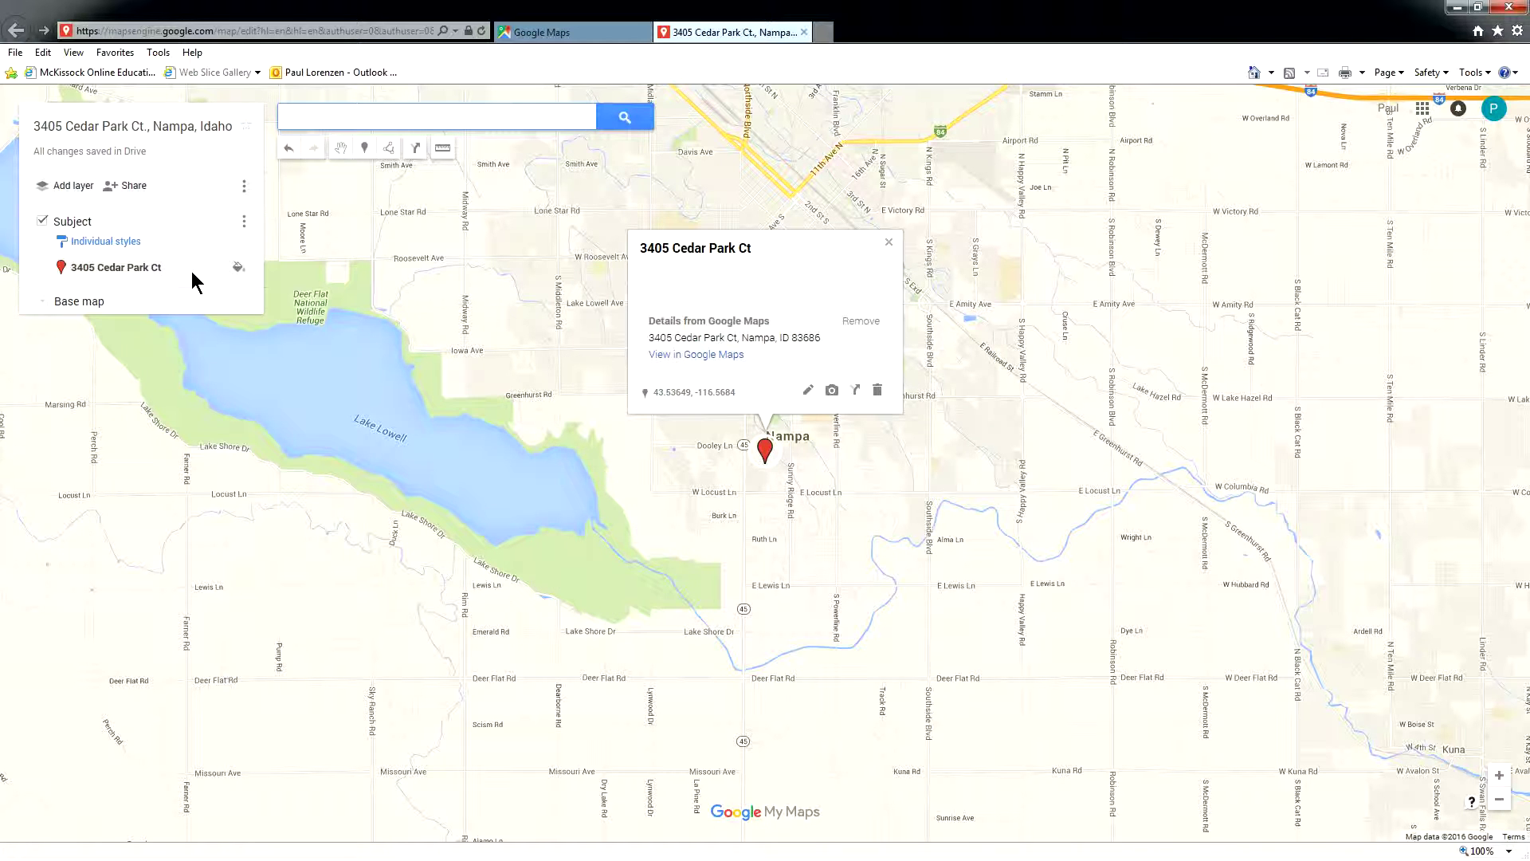
{"action": "left_click", "coordinate": [239, 271]}
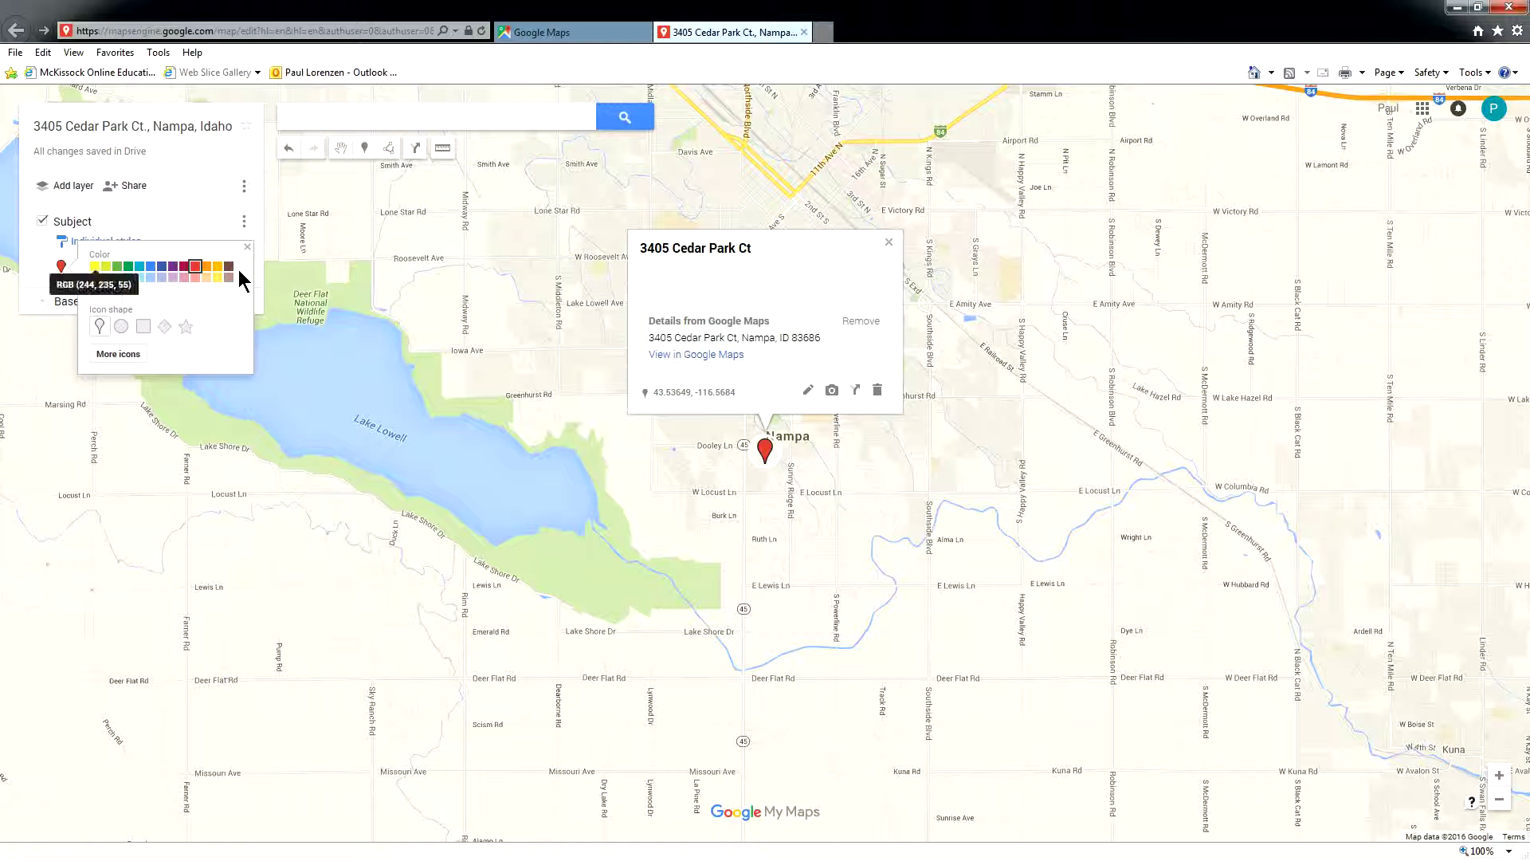
{"action": "left_click", "coordinate": [111, 355]}
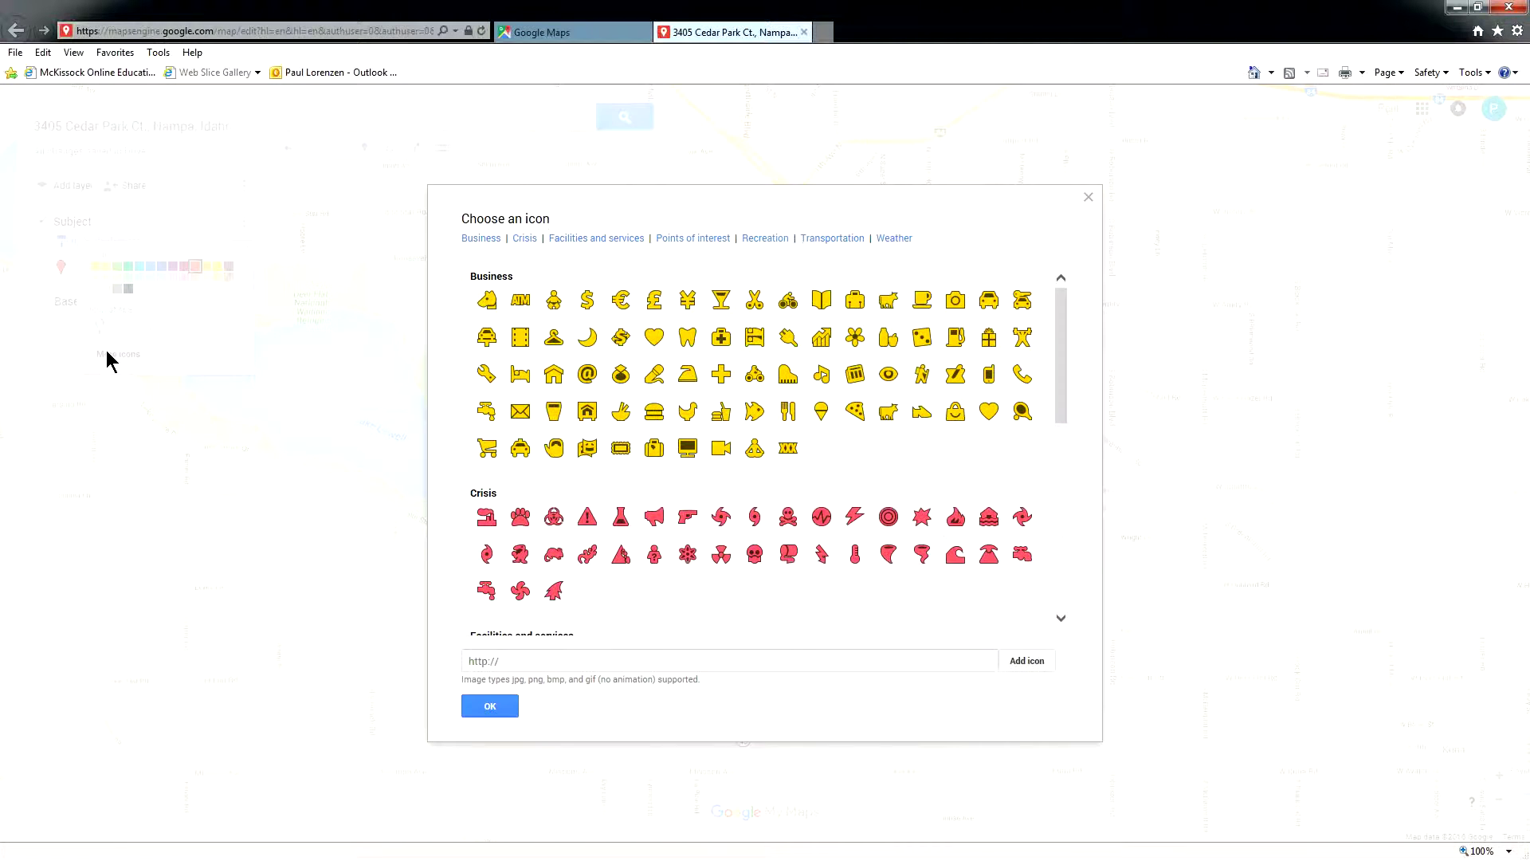
{"action": "left_click", "coordinate": [618, 659]}
{"action": "type", "text": "http://www.LorenzenFamily.com/"}
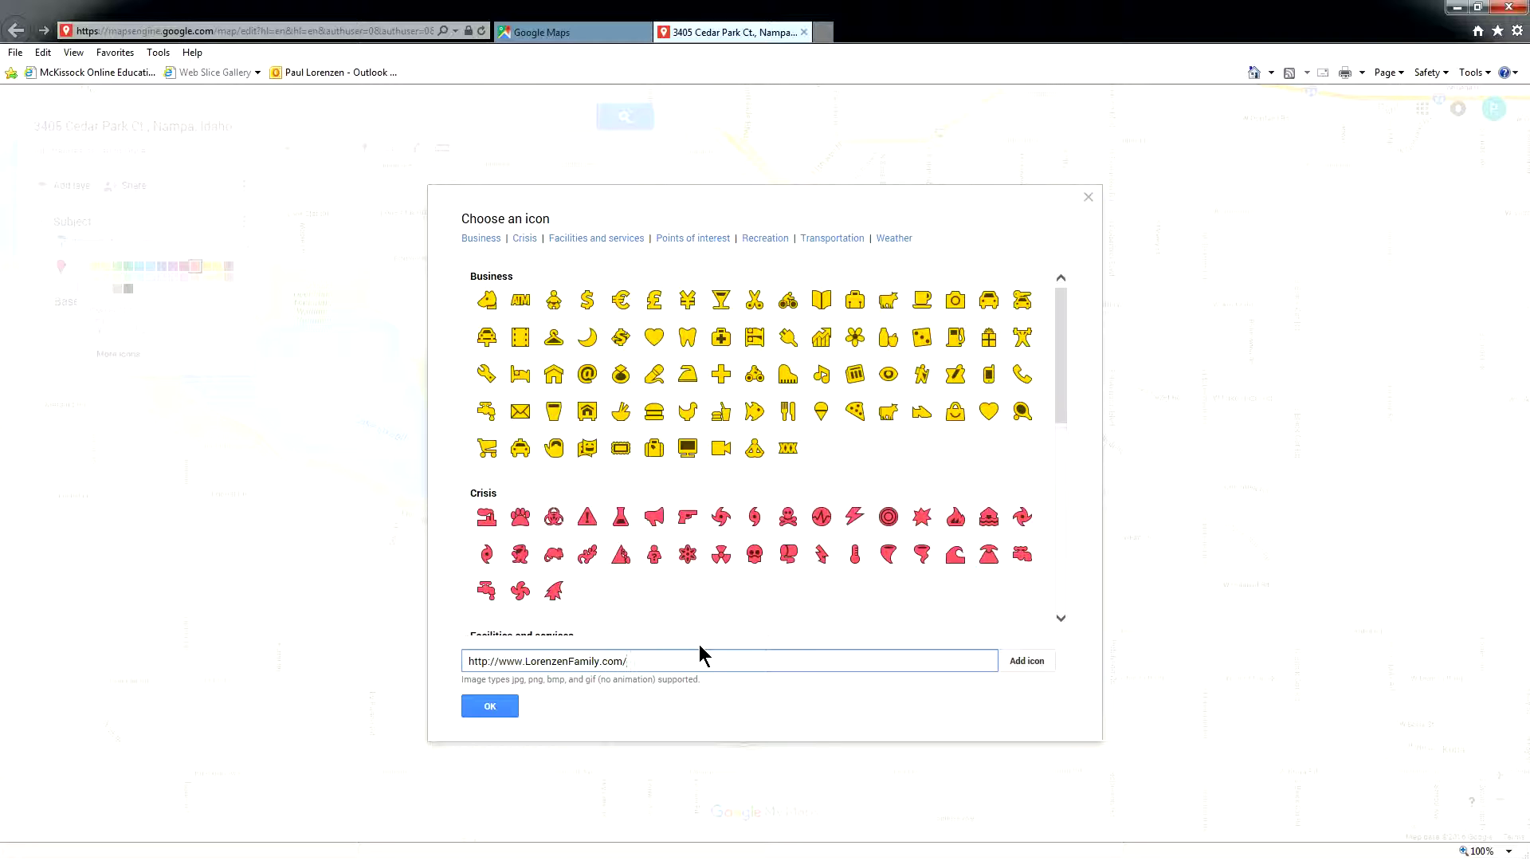
{"action": "type", "text": "Images/Red_House_Icon.gif"}
{"action": "left_click", "coordinate": [1033, 665]}
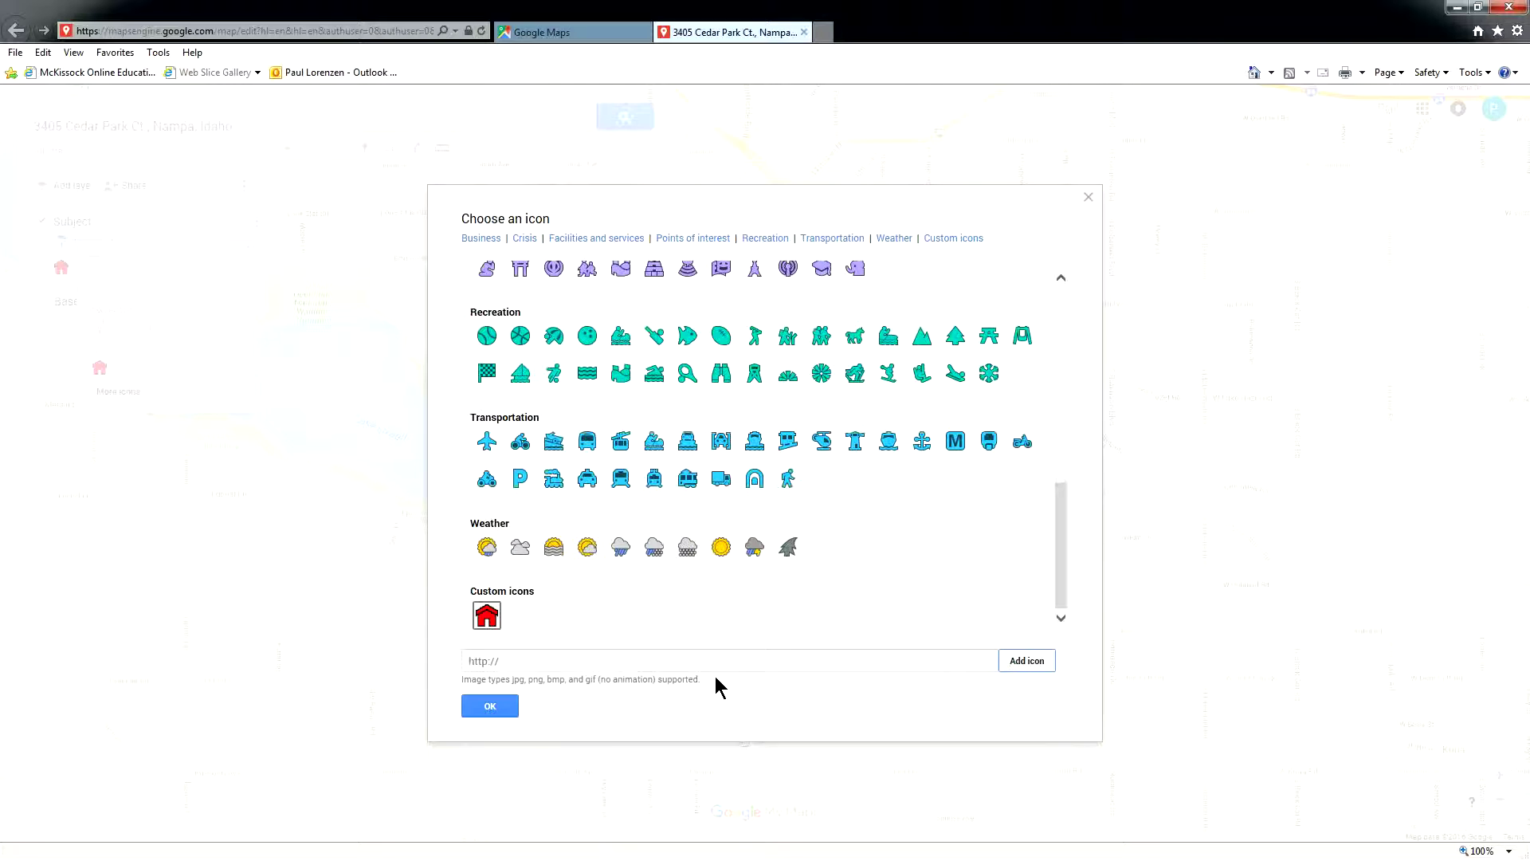
{"action": "left_click", "coordinate": [492, 622]}
{"action": "left_click", "coordinate": [494, 709]}
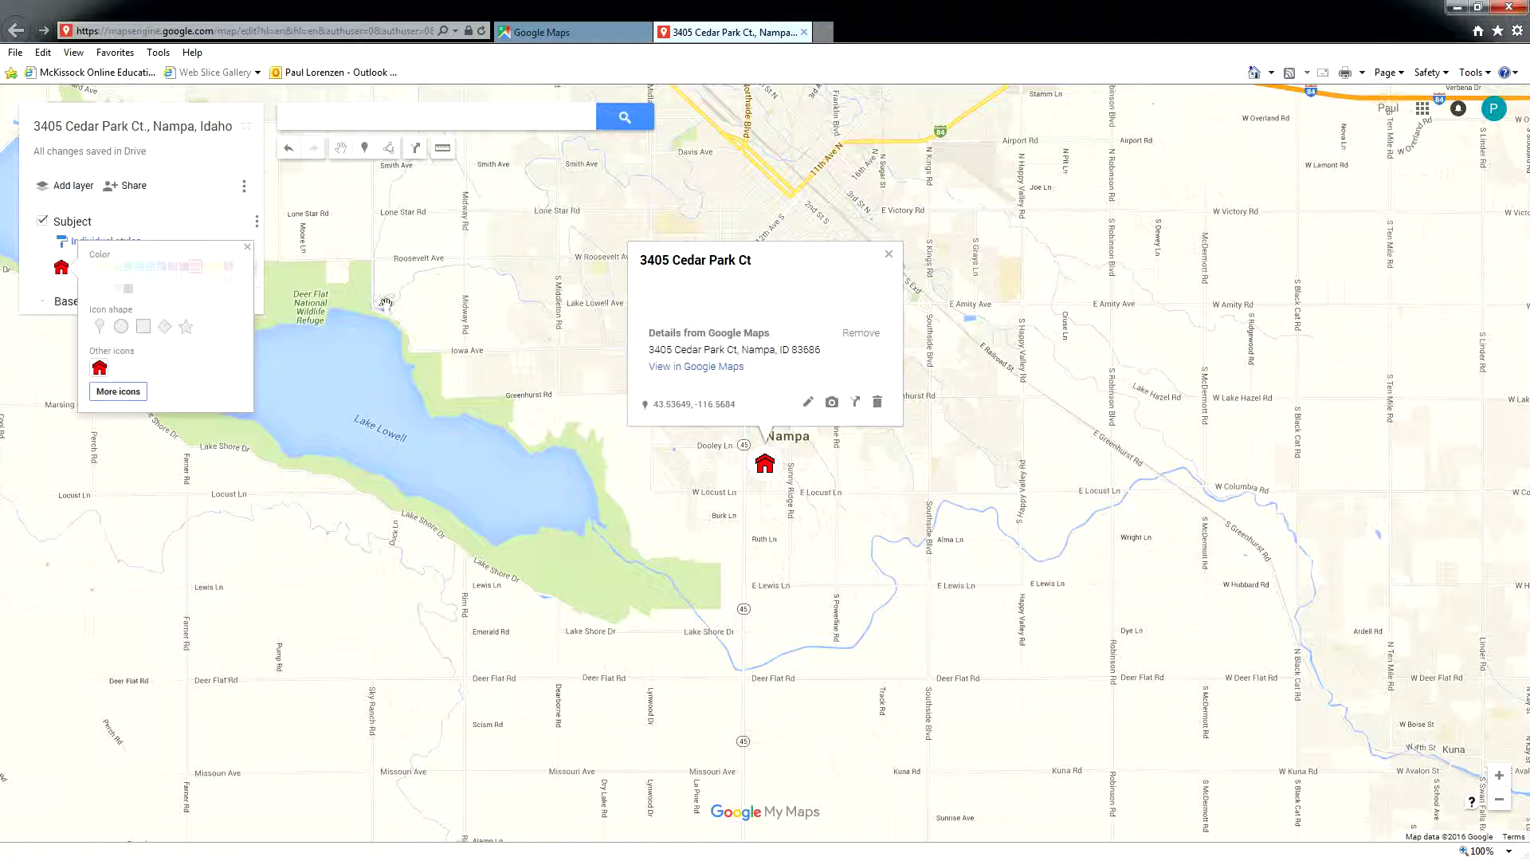
{"action": "left_click", "coordinate": [247, 247]}
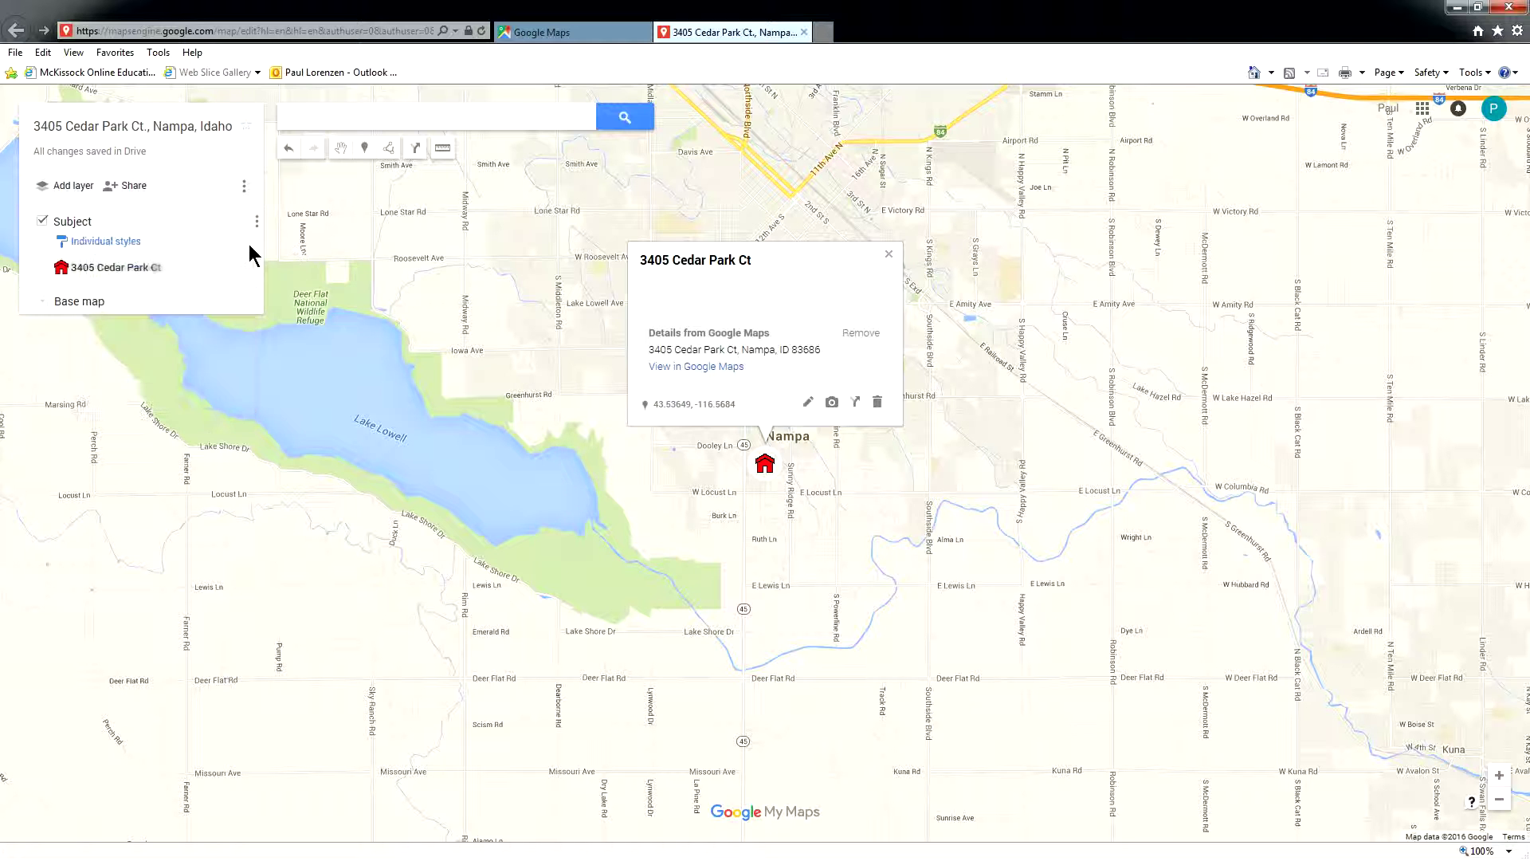
- Add a second layer named 'Neighborhood Boundaries'
{"action": "left_click", "coordinate": [81, 193]}
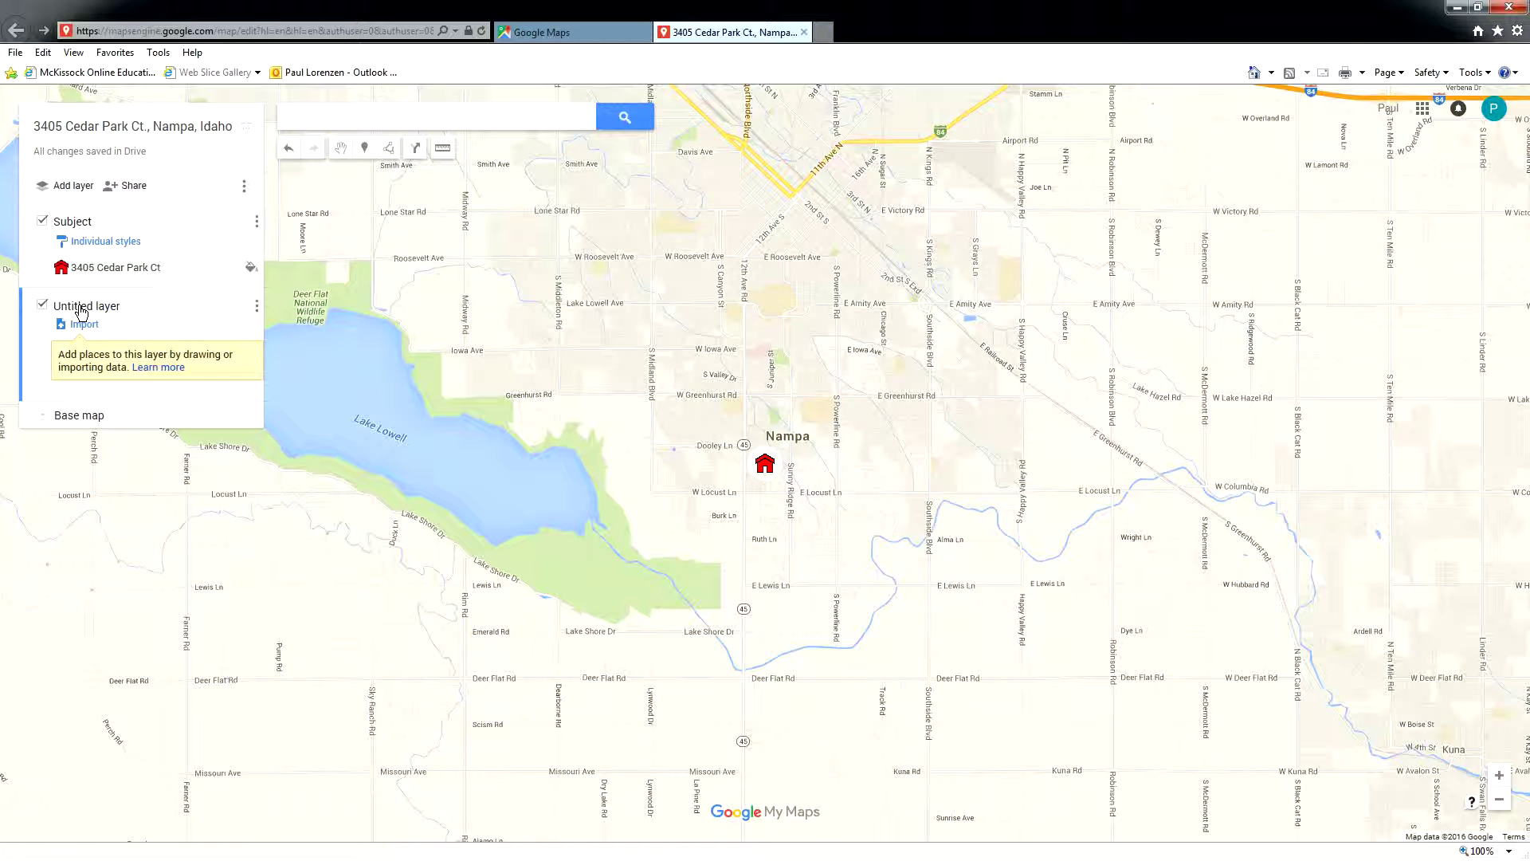
{"action": "left_click", "coordinate": [81, 309]}
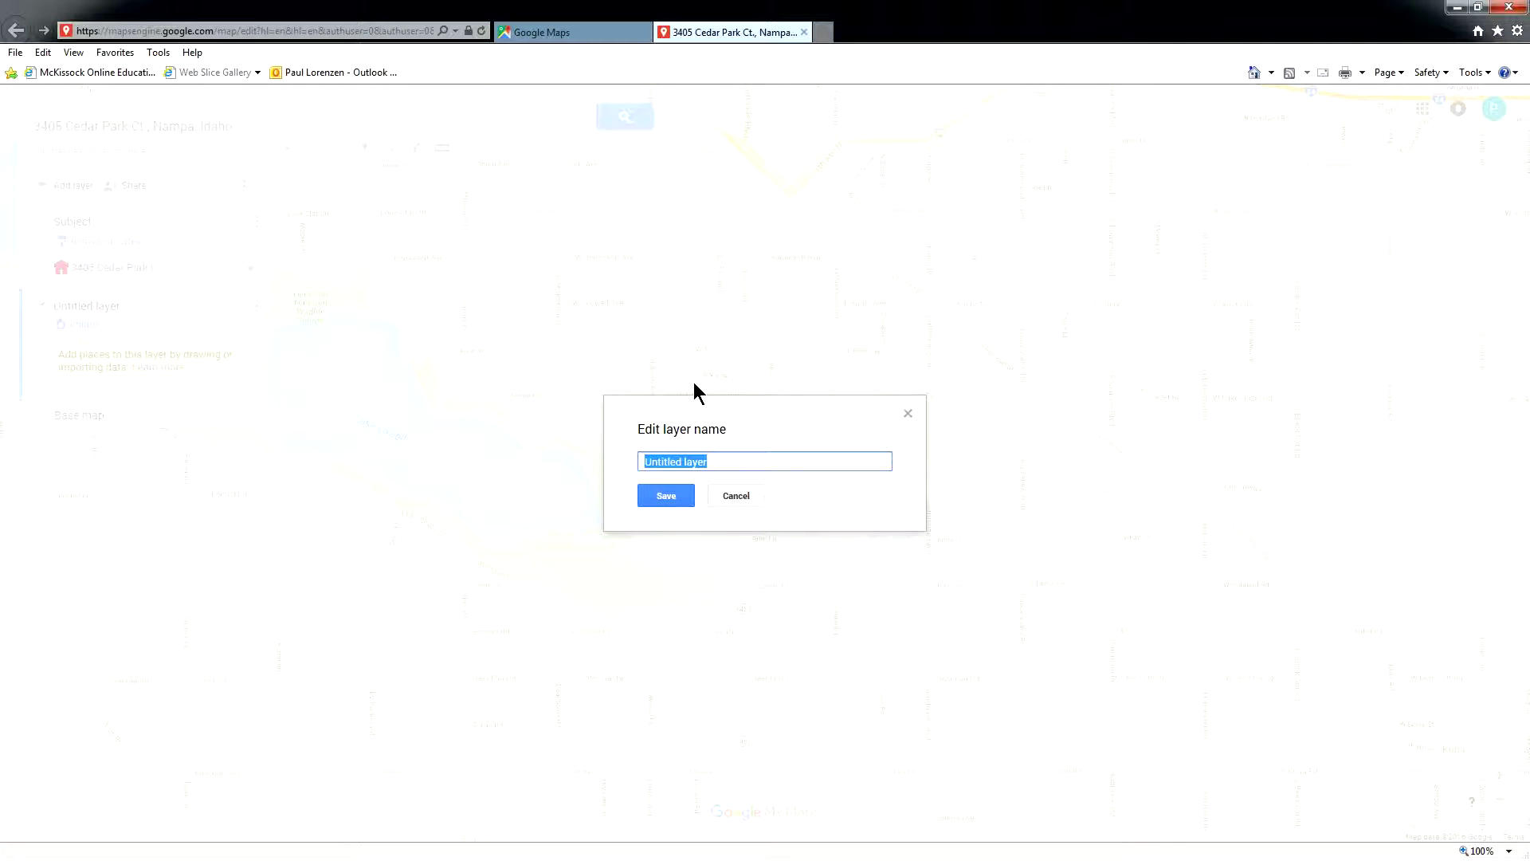
{"action": "type", "text": "Neighborhood Boundaries"}
{"action": "key", "text": "Return"}
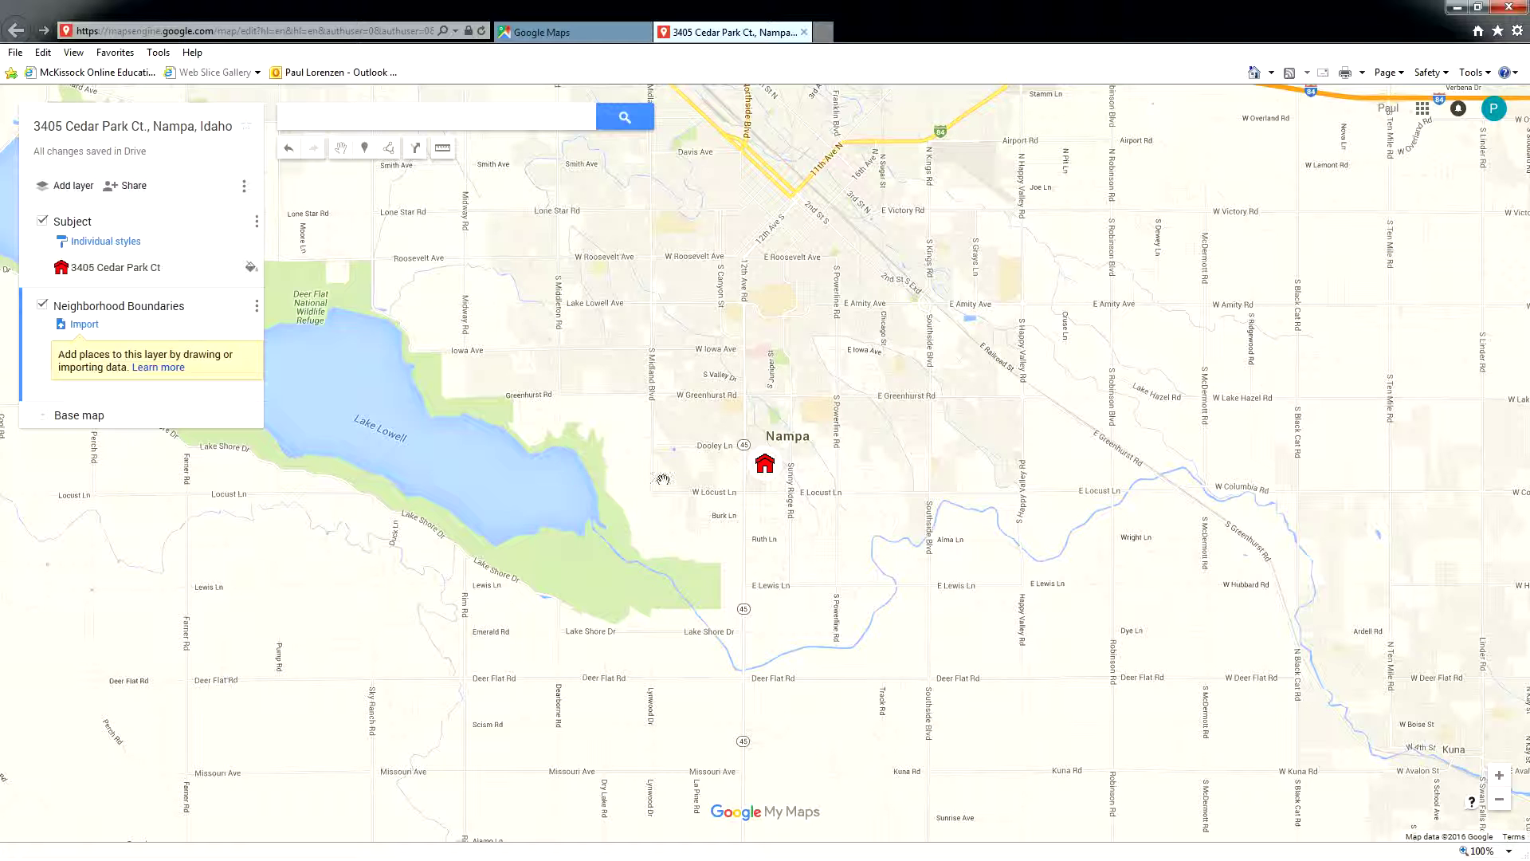
- Zoom and pan to frame the house's streets between W Greenhurst Rd and W Locust Ln
{"action": "scroll", "coordinate": [773, 531], "scroll_direction": "up", "scroll_amount": 1}
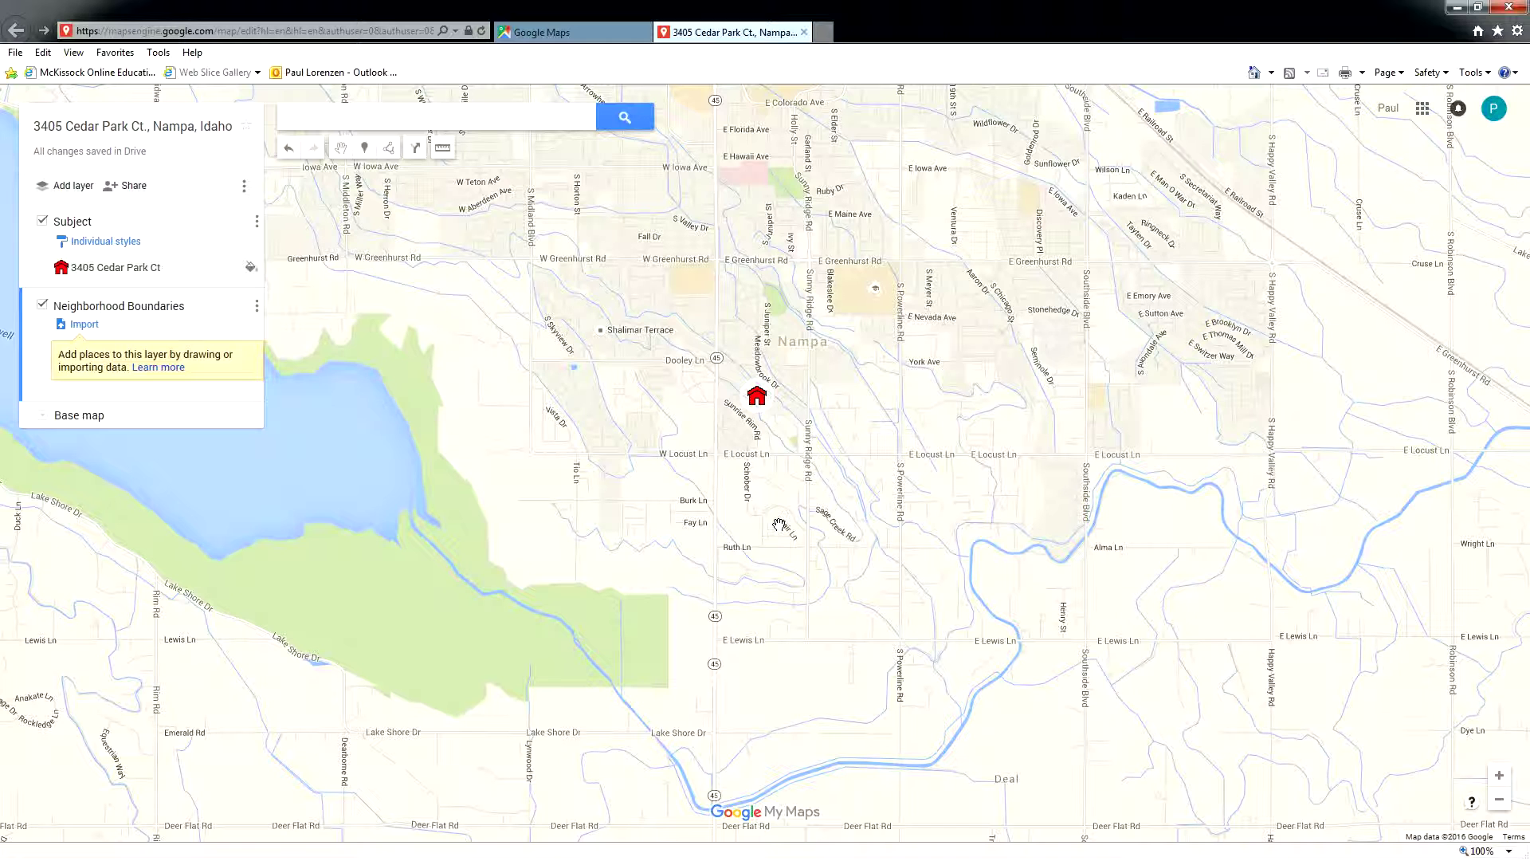
{"action": "left_click_drag", "start_coordinate": [824, 342], "coordinate": [735, 359]}
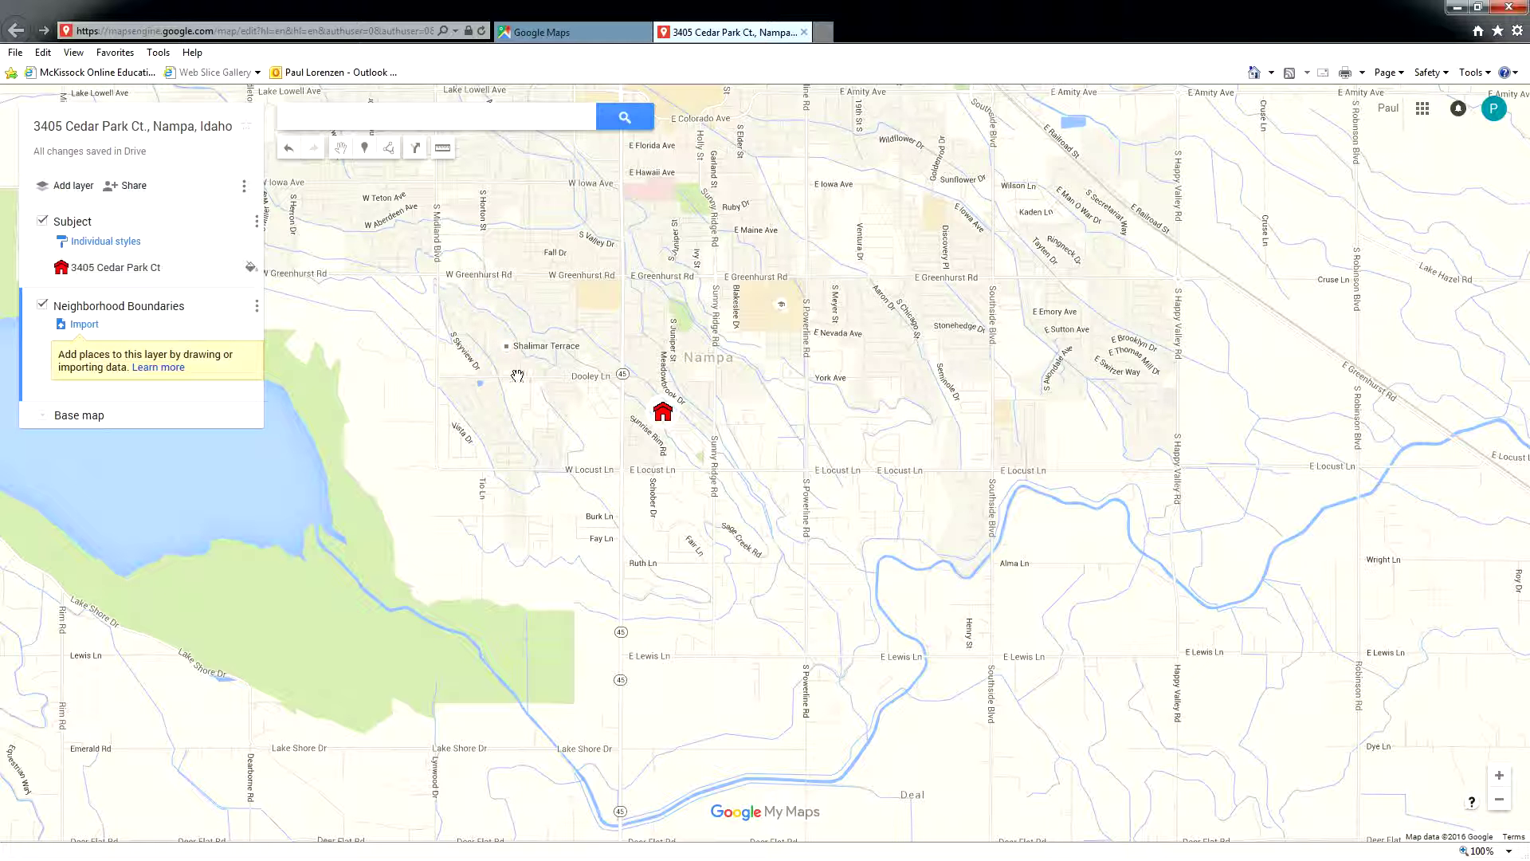
{"action": "scroll", "coordinate": [526, 385], "scroll_direction": "up", "scroll_amount": 1}
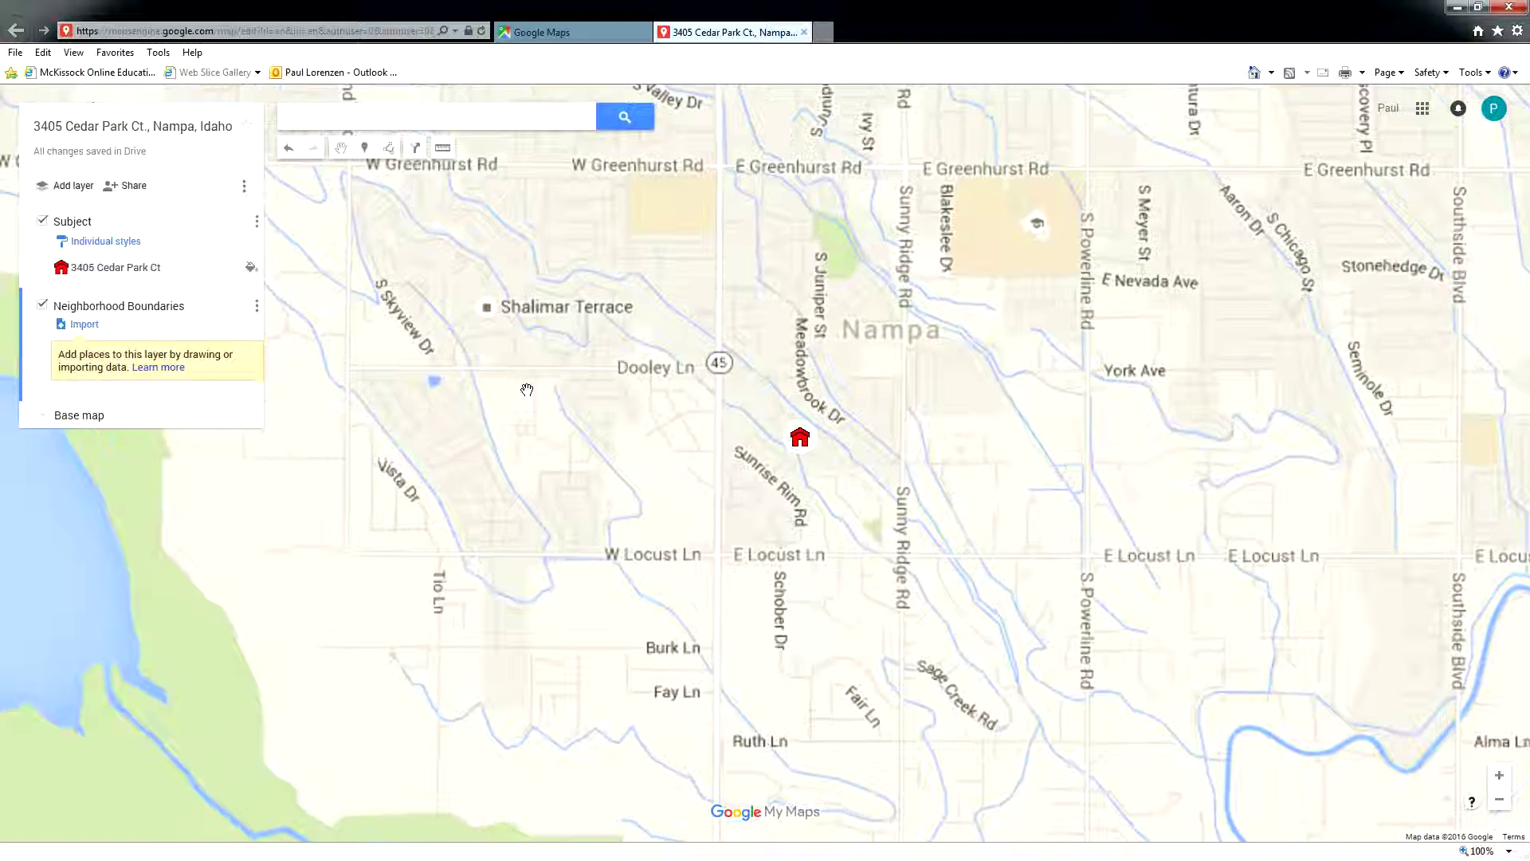
{"action": "left_click_drag", "start_coordinate": [543, 406], "coordinate": [651, 496]}
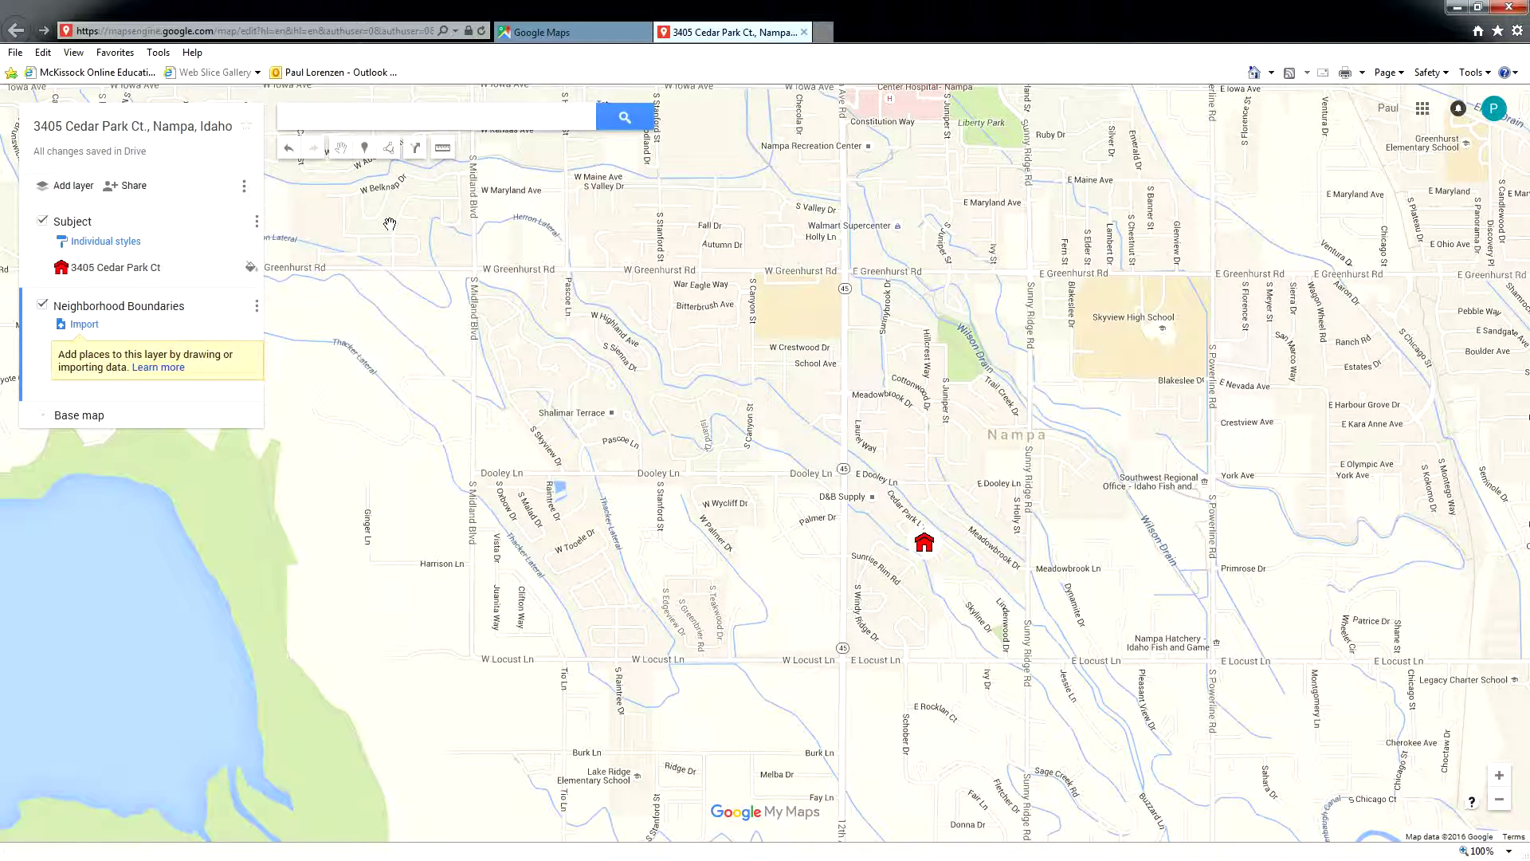
- Draw a rectangular polygon with corners at Greenhurst/Midland, Greenhurst/Powerline, Powerline/Locust and Locust/Midland
{"action": "left_click", "coordinate": [391, 150]}
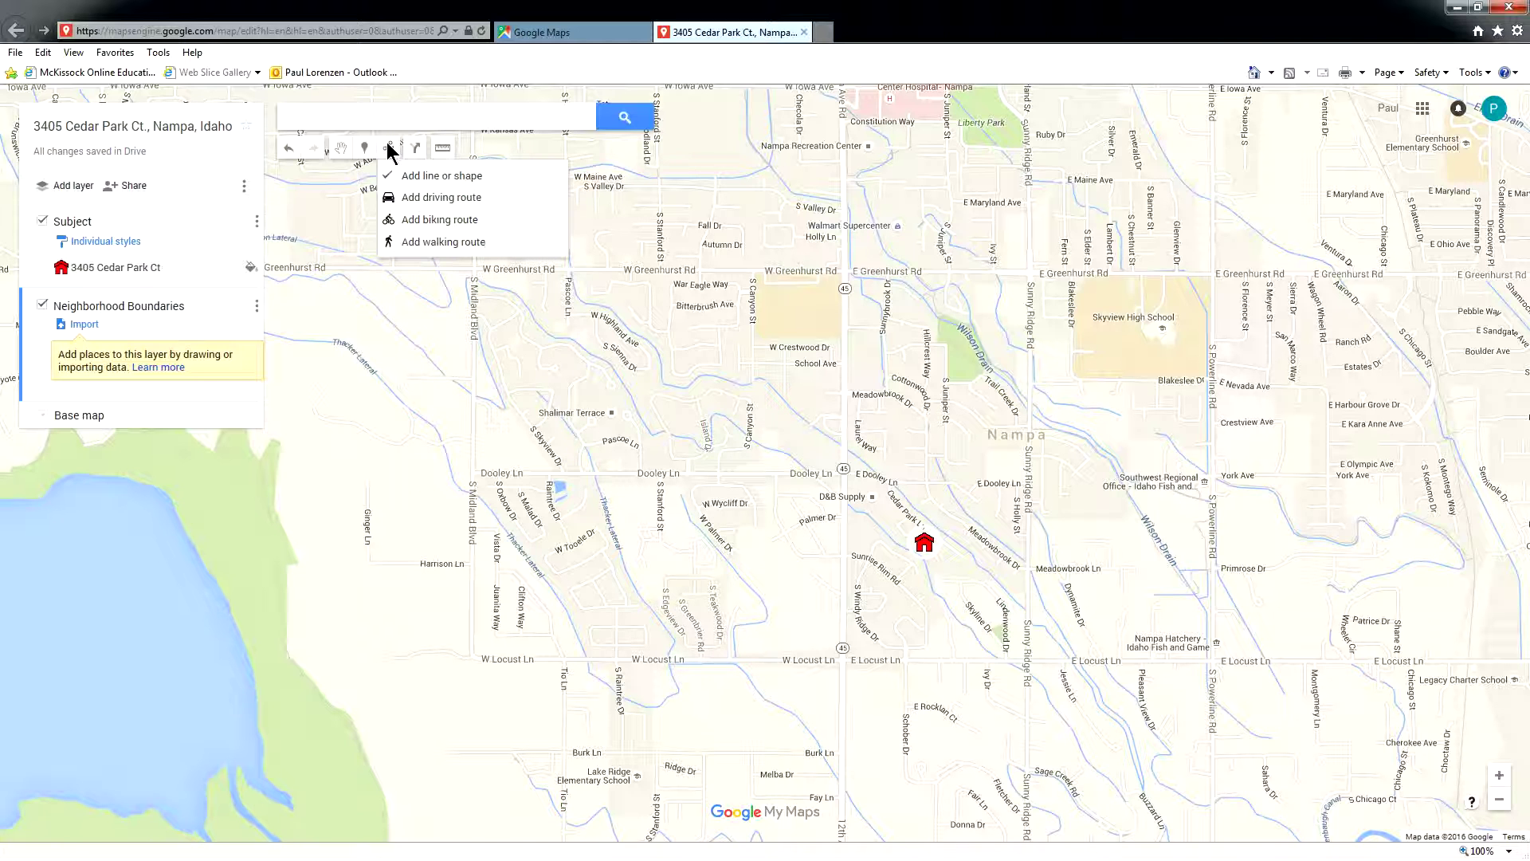
{"action": "left_click", "coordinate": [463, 179]}
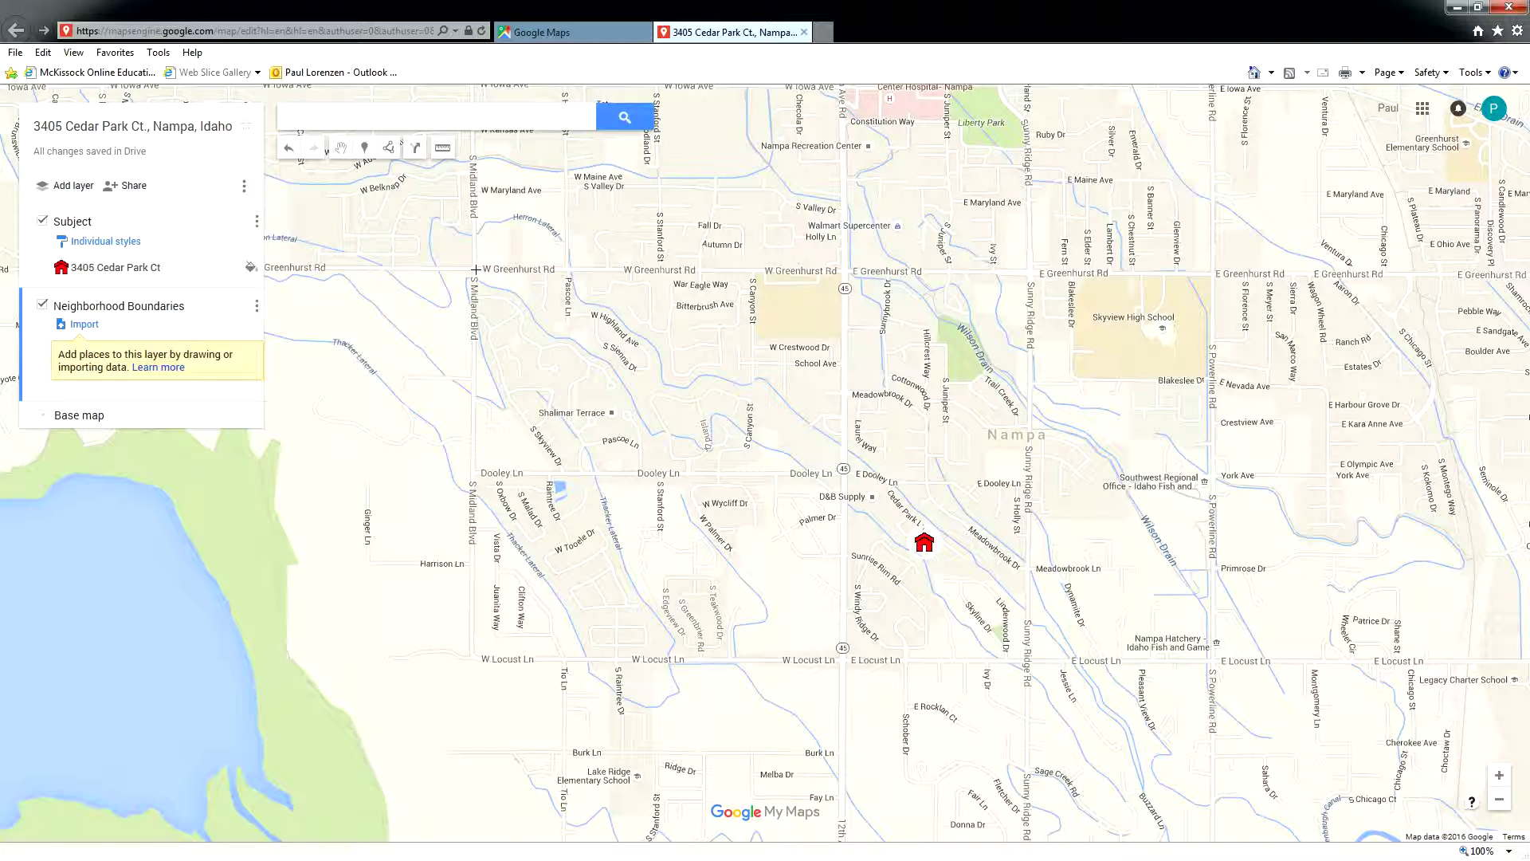
{"action": "left_click", "coordinate": [476, 270]}
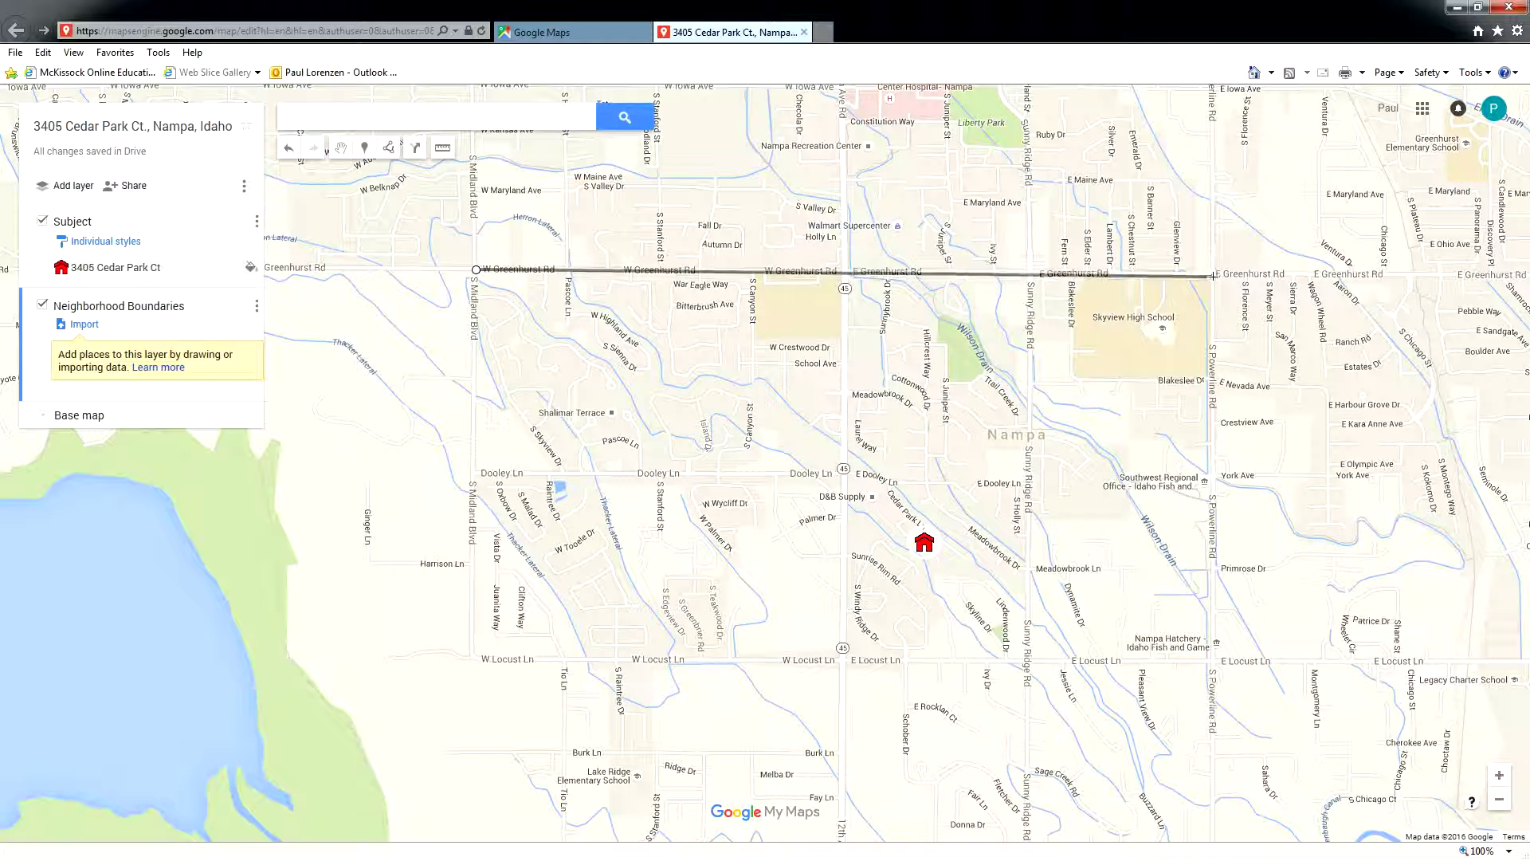
{"action": "left_click", "coordinate": [1212, 273]}
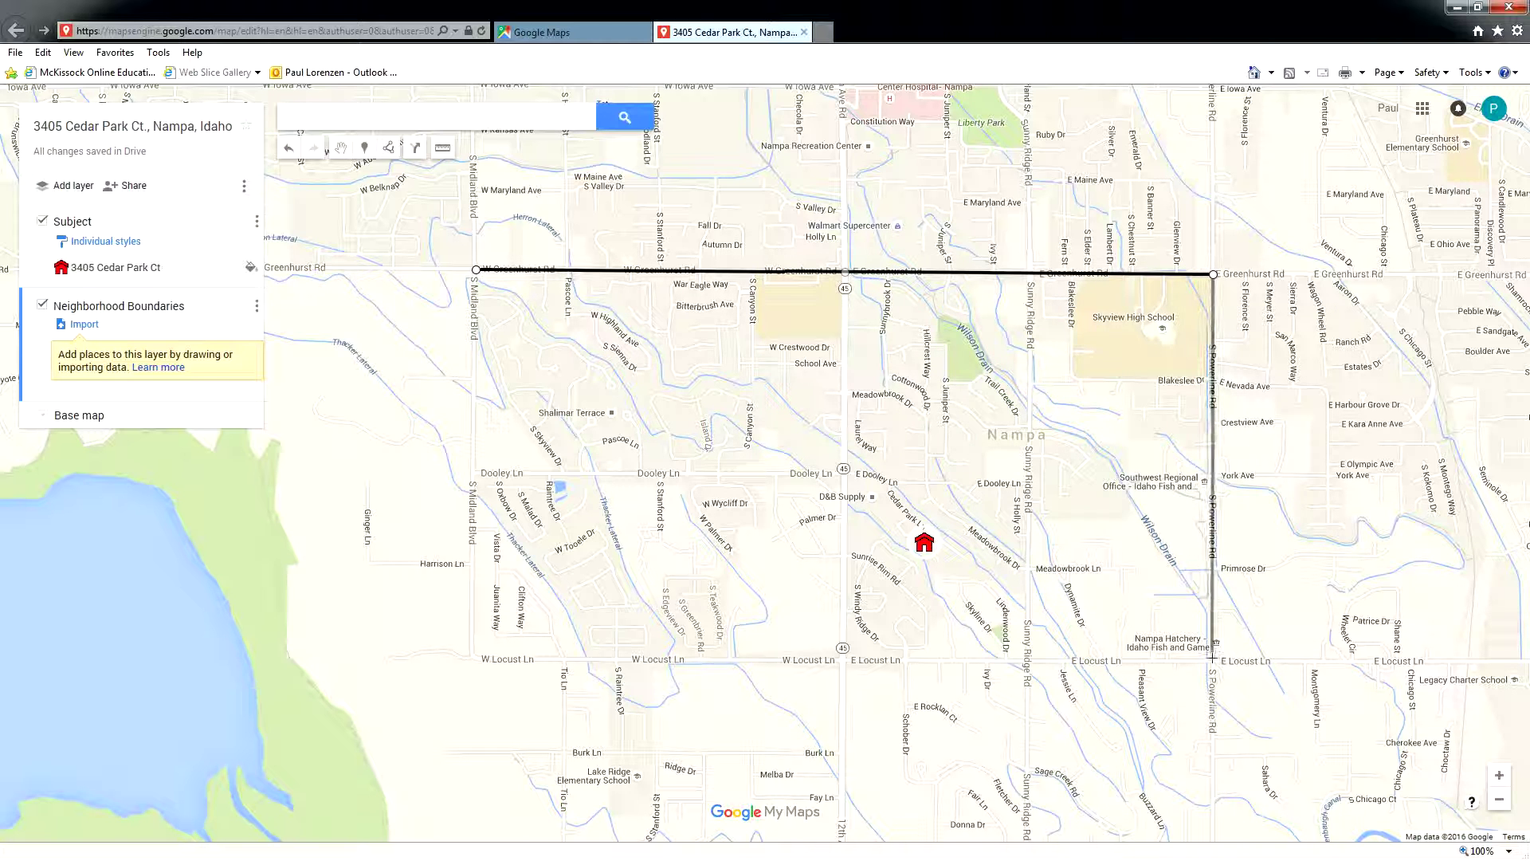
{"action": "left_click", "coordinate": [1213, 661]}
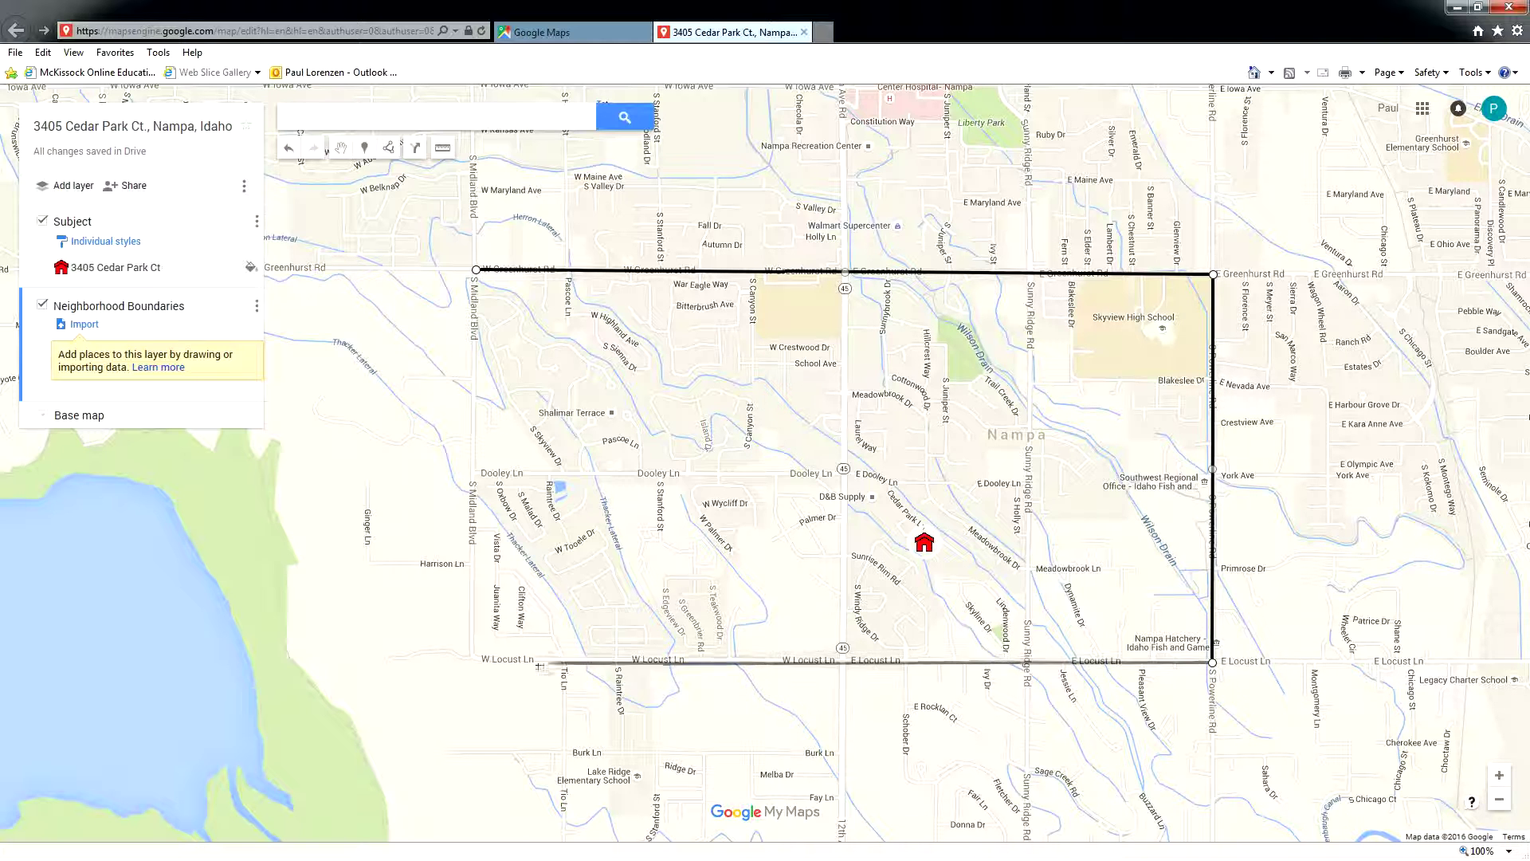
{"action": "left_click", "coordinate": [472, 660]}
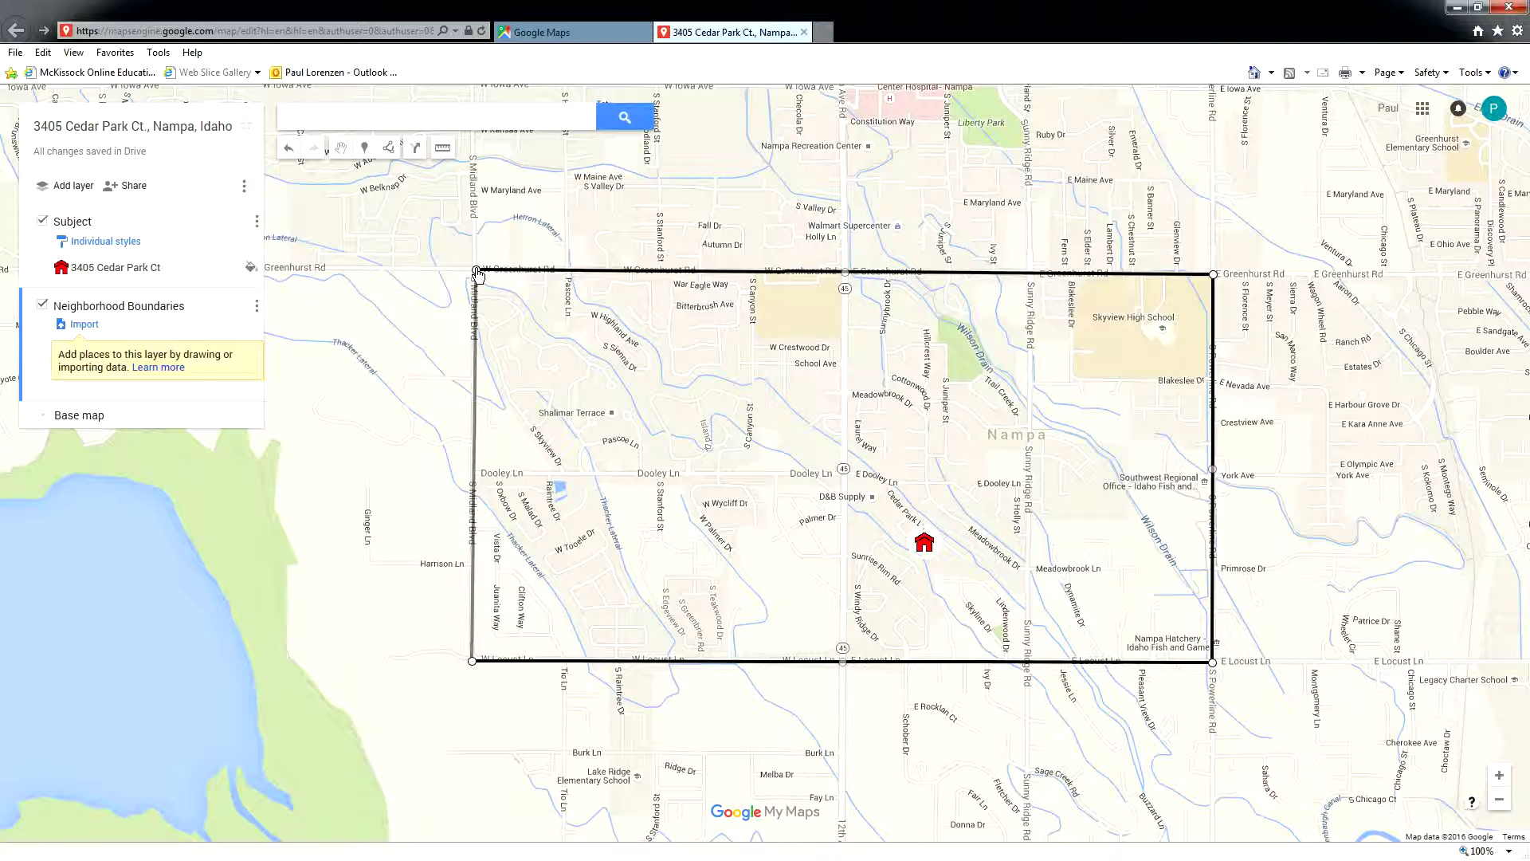
{"action": "left_click", "coordinate": [477, 272]}
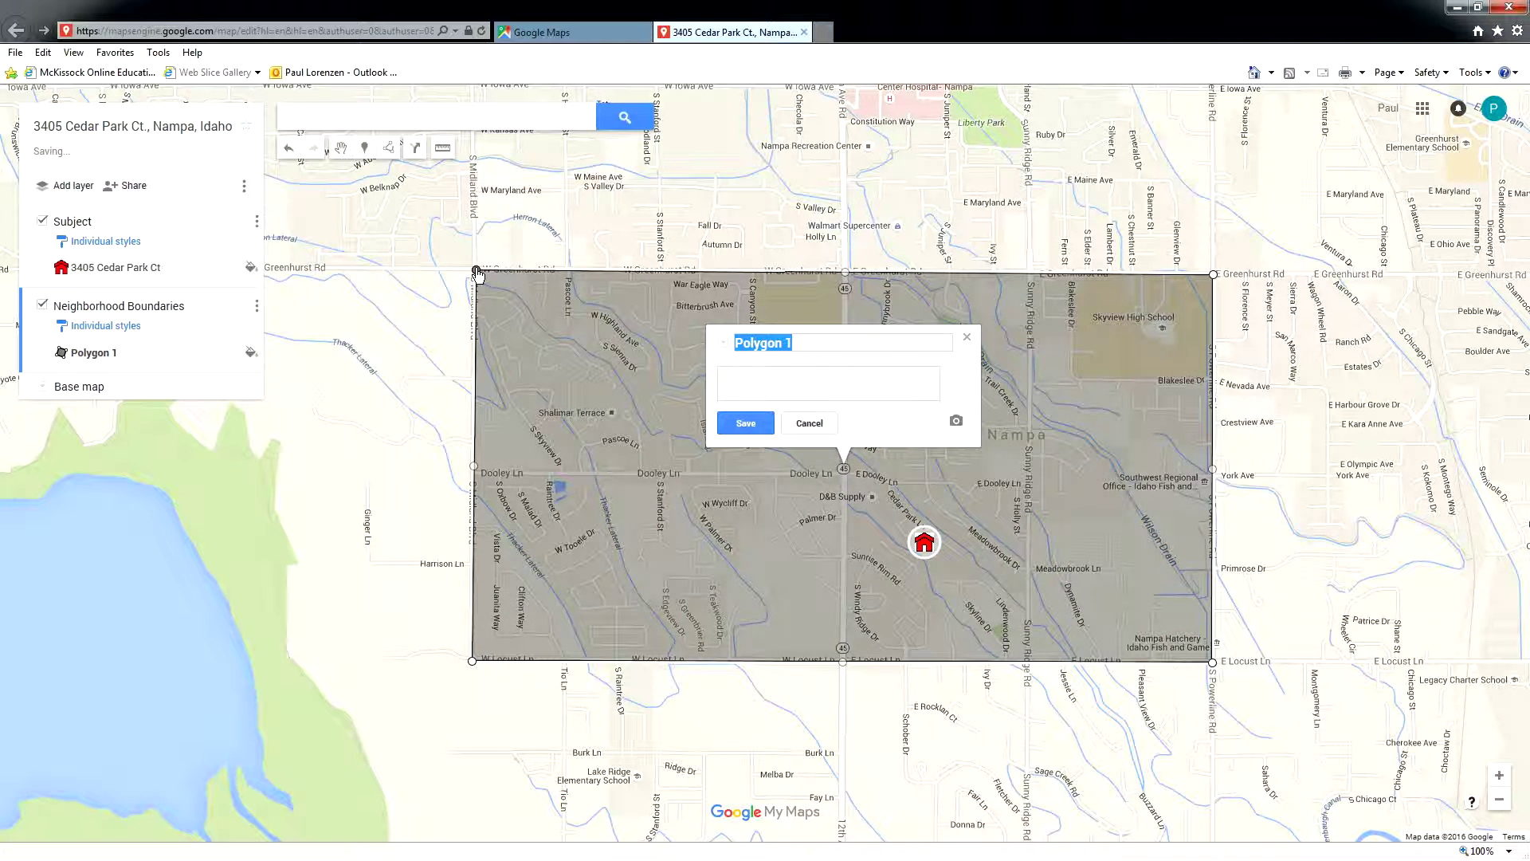
- Name the polygon 'Neighborhood Boundaries' with description 'N: Greenhurst - S: Locust - E: Powerline - W: Midland'
{"action": "type", "text": "N"}
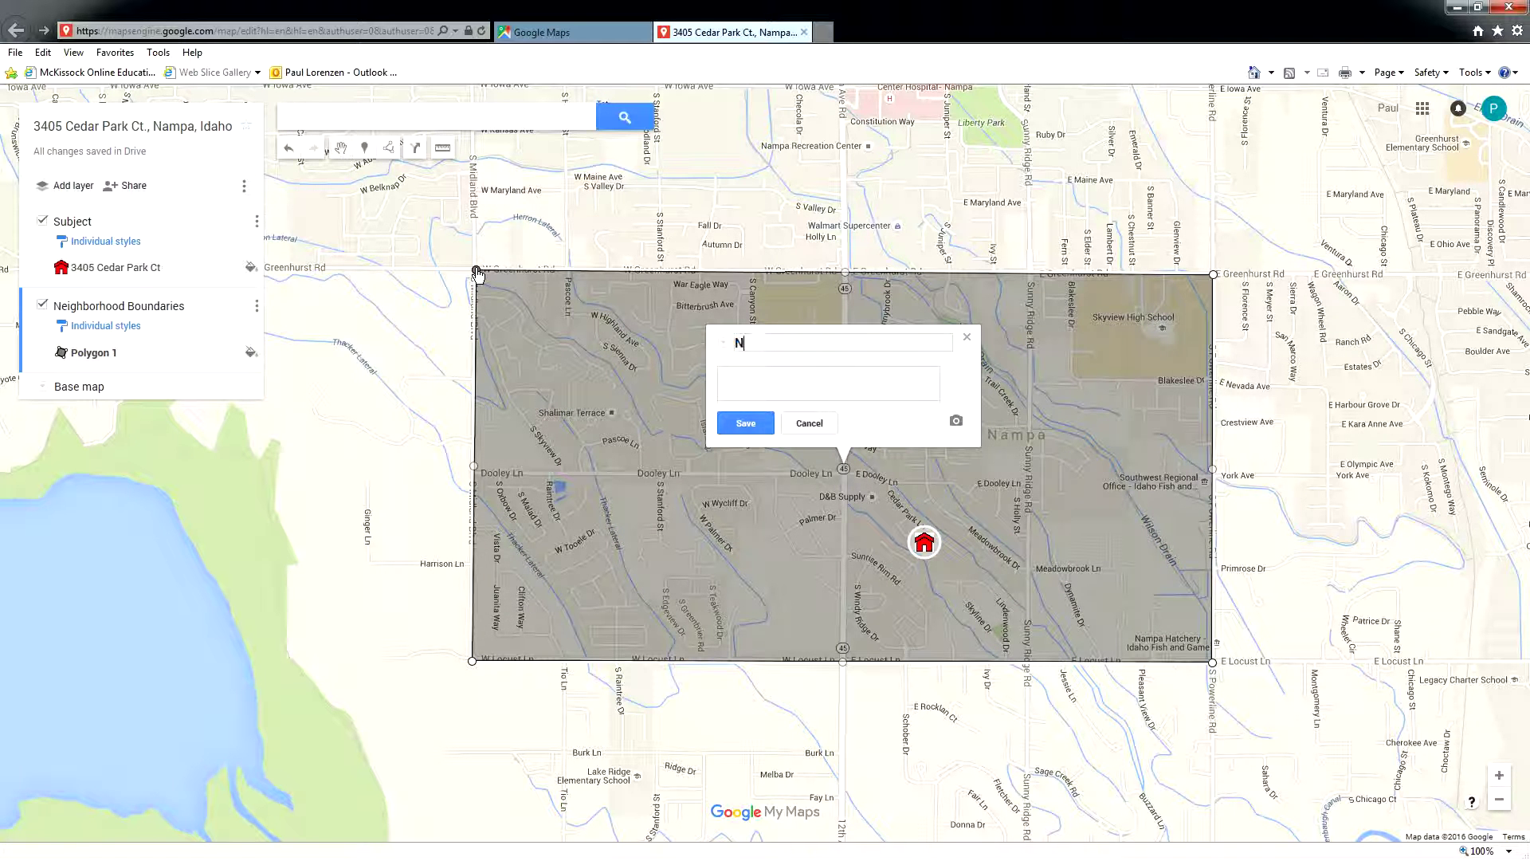
{"action": "type", "text": "eighborhood Boundaries"}
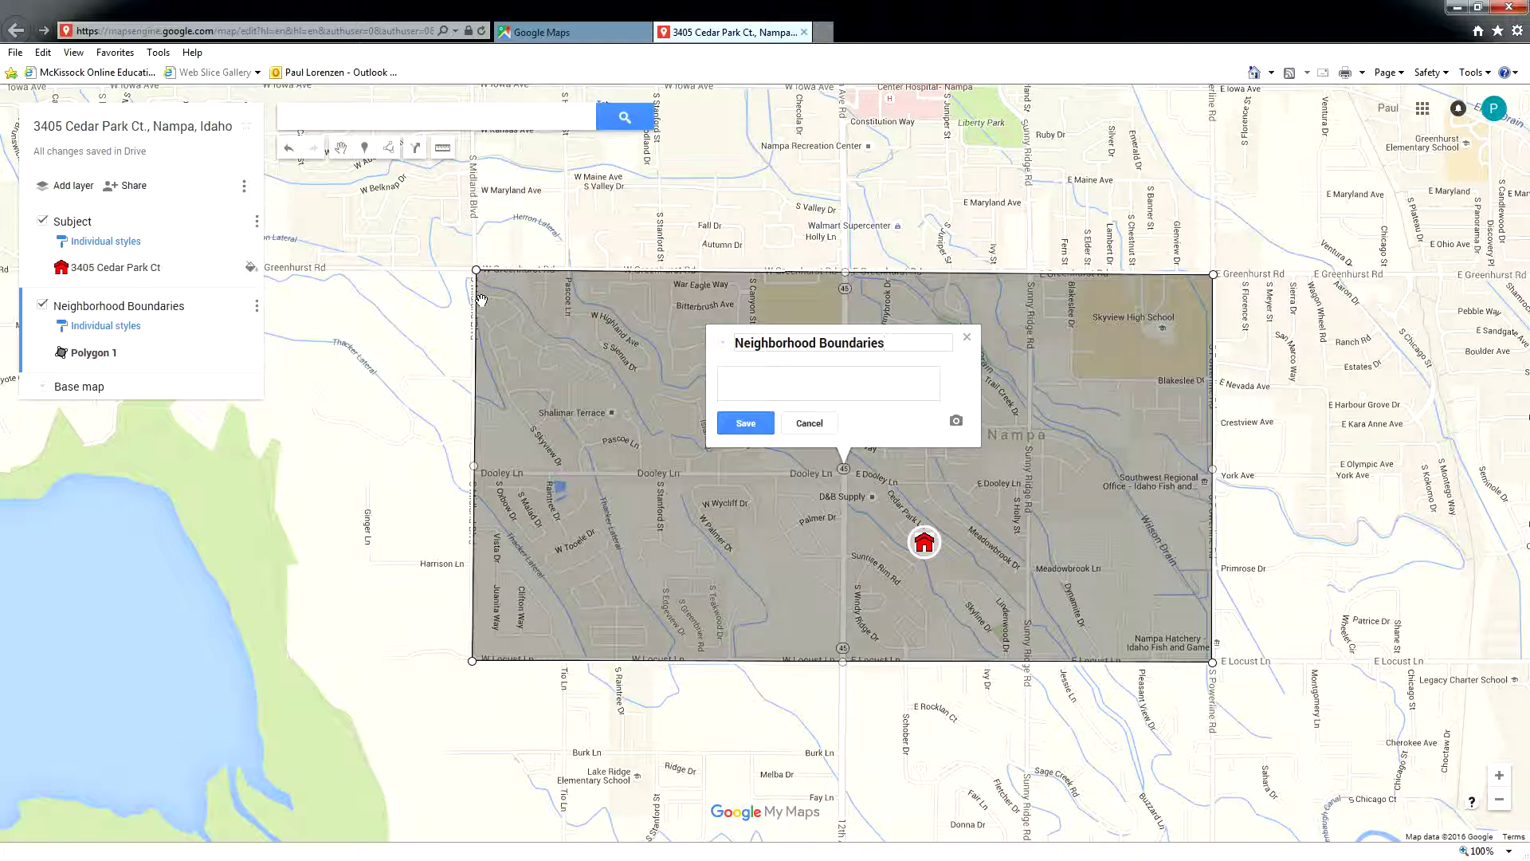
{"action": "left_click", "coordinate": [754, 374]}
{"action": "type", "text": "Greenhurst - S: Locust - E: Powerline -"}
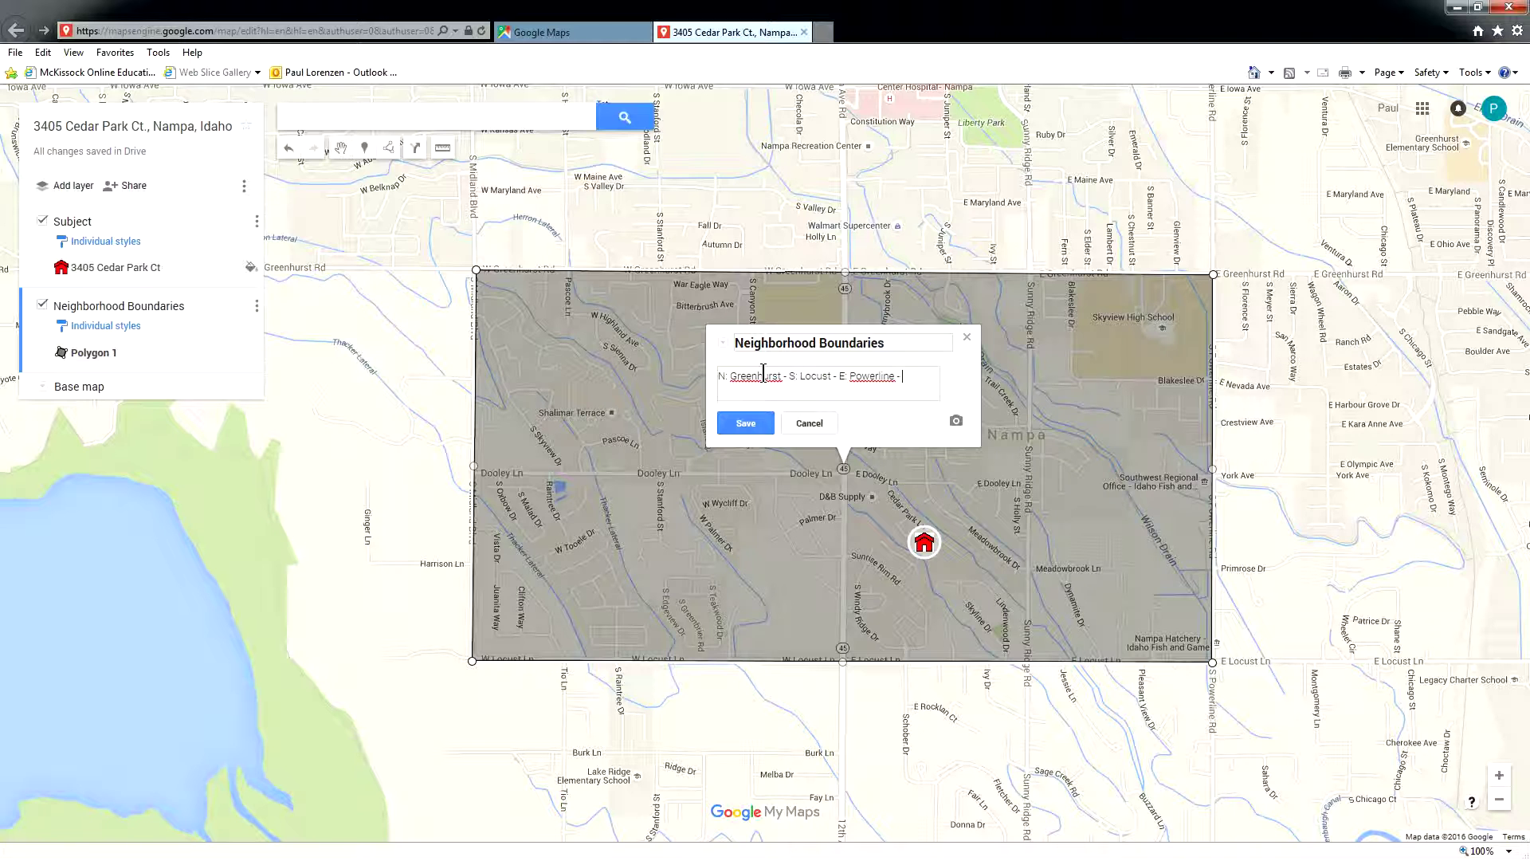
{"action": "type", "text": " W: Midleand"}
{"action": "key", "text": "BackSpace"}
{"action": "key", "text": "BackSpace"}
{"action": "key", "text": "BackSpace"}
{"action": "key", "text": "BackSpace"}
{"action": "type", "text": "and"}
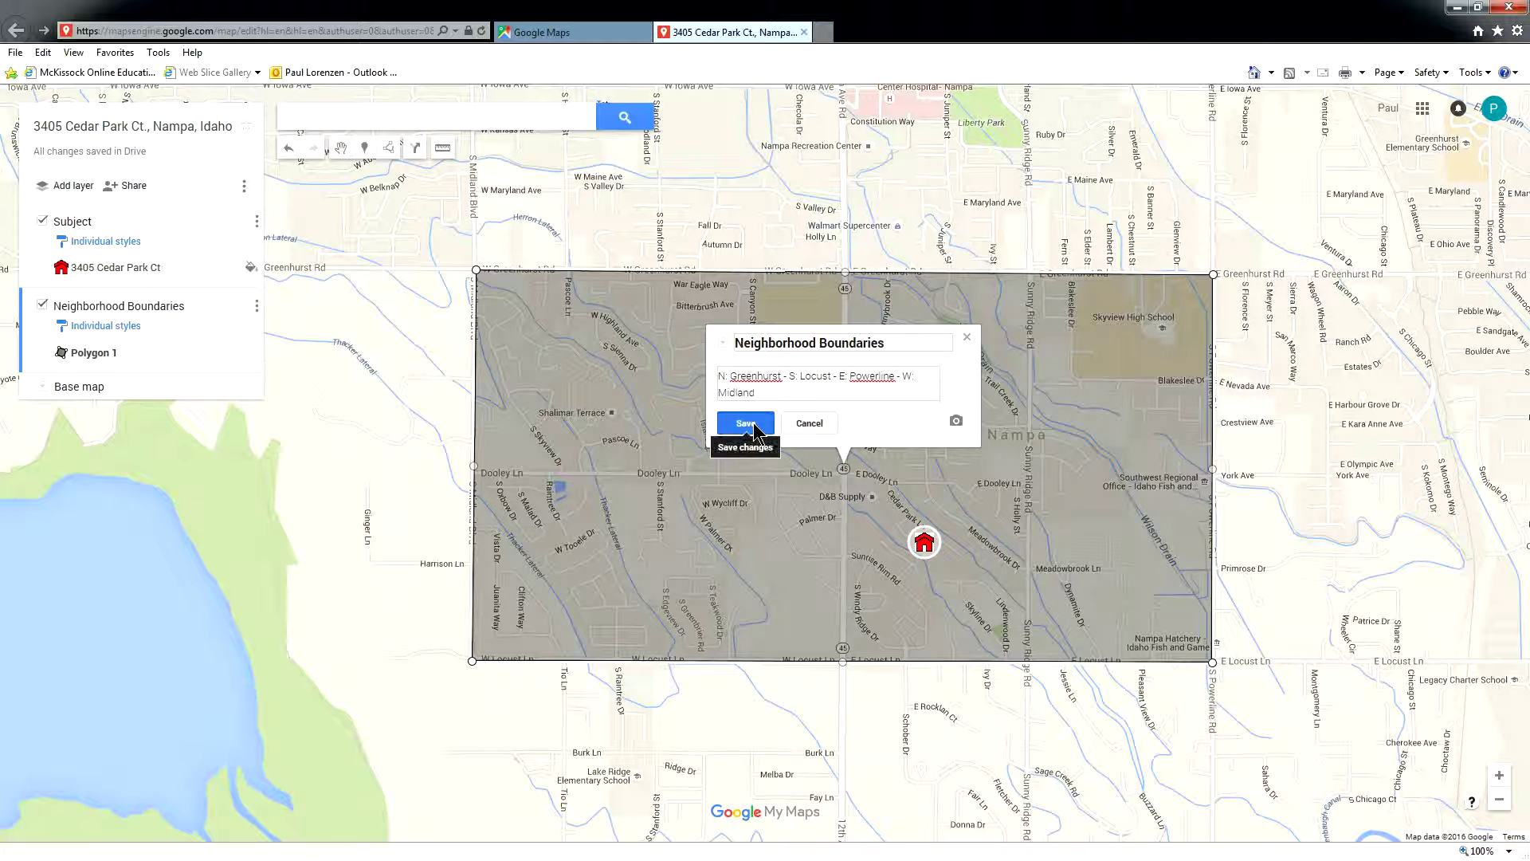
{"action": "left_click", "coordinate": [743, 423]}
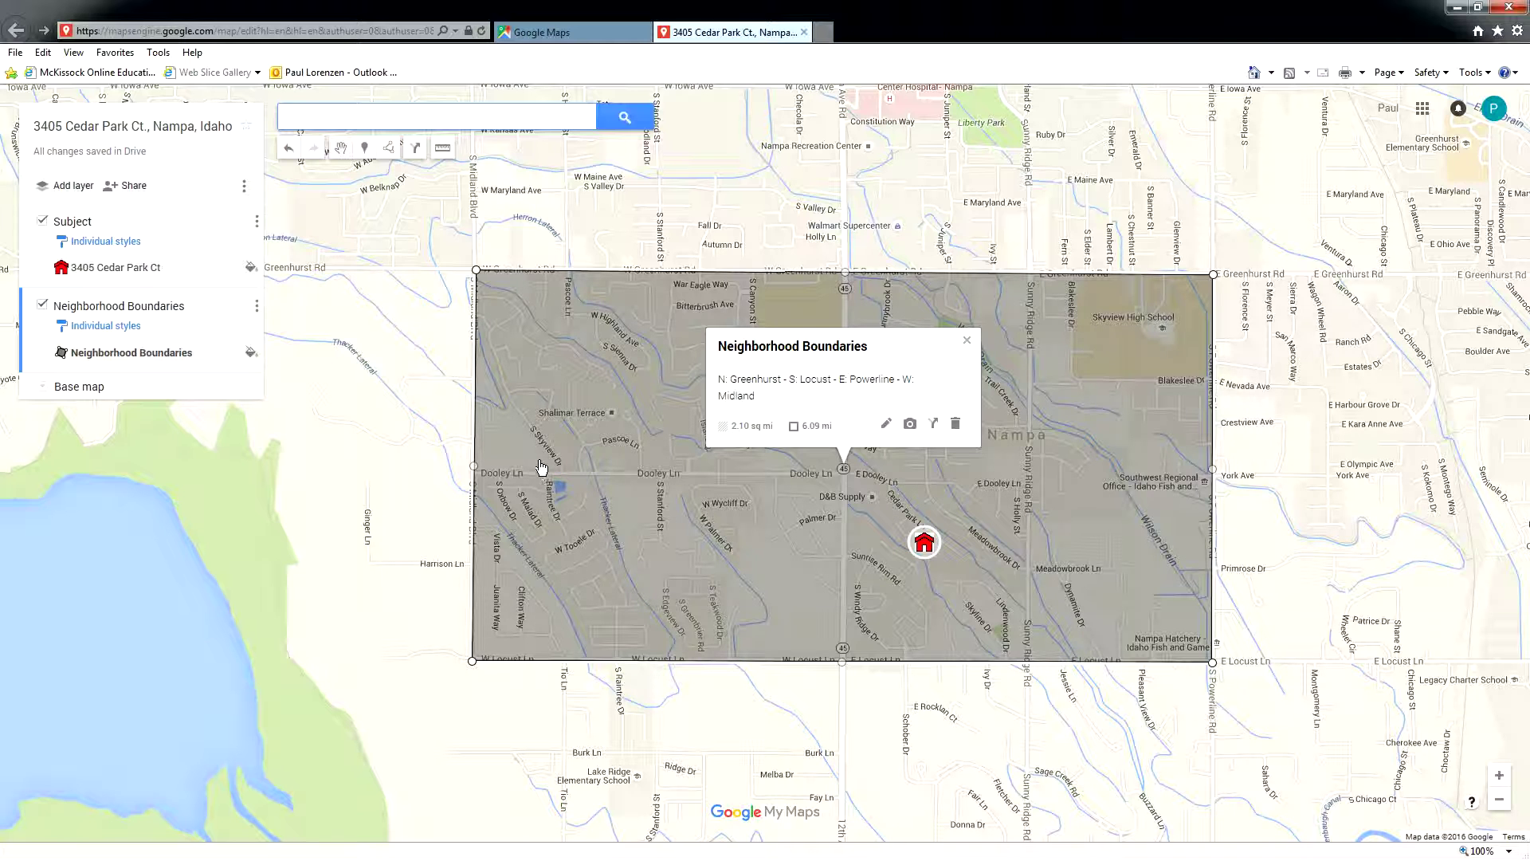
- Give the boundary a thicker red outline and fully transparent fill, then hide its layer
{"action": "mouse_move", "coordinate": [254, 358]}
{"action": "left_click", "coordinate": [251, 354]}
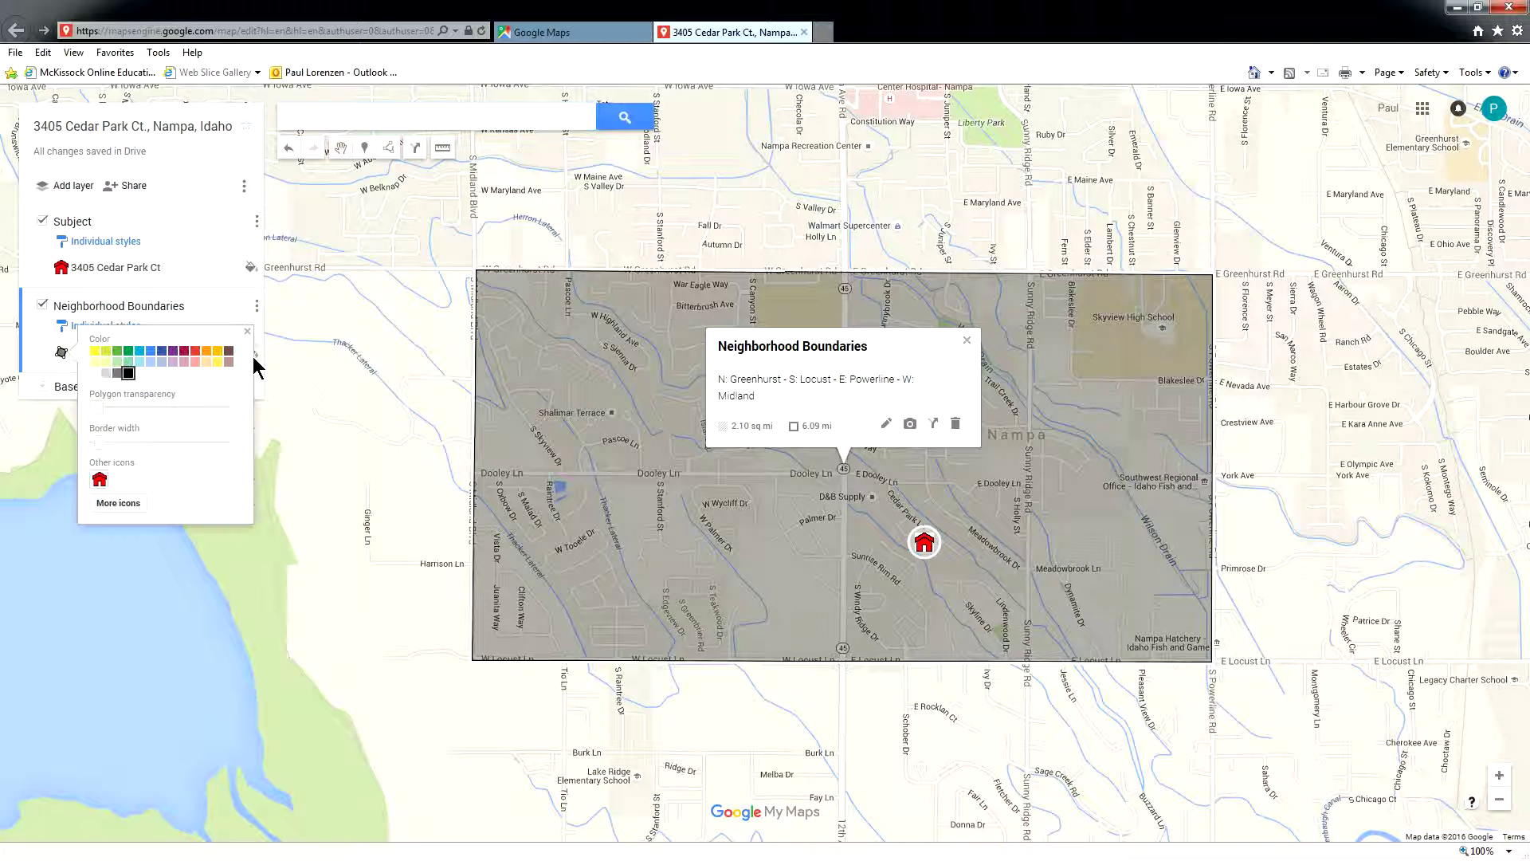
{"action": "left_click", "coordinate": [193, 352]}
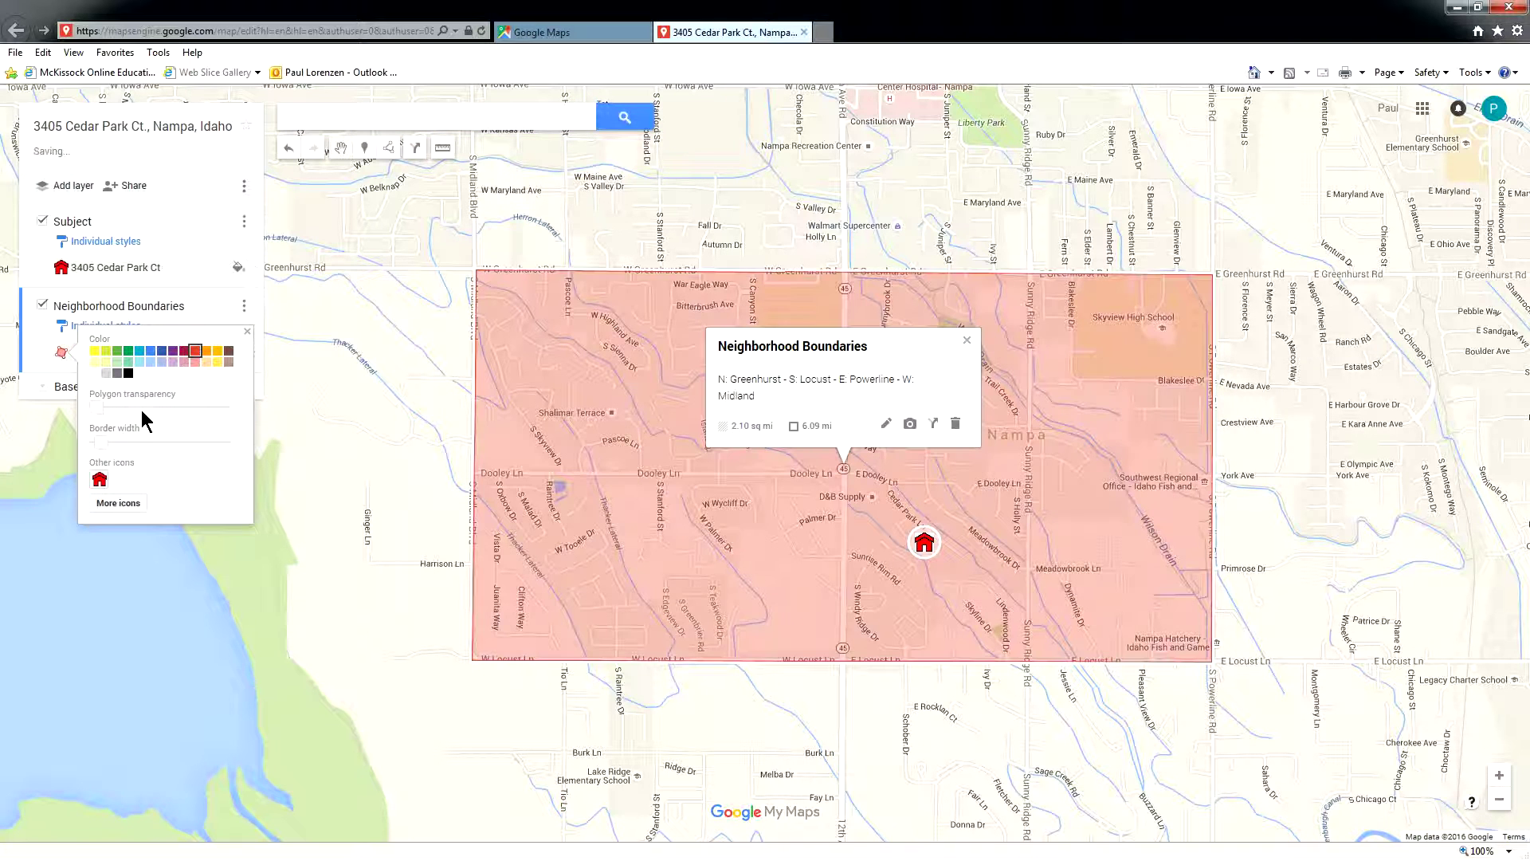
{"action": "left_click_drag", "start_coordinate": [94, 404], "coordinate": [254, 415]}
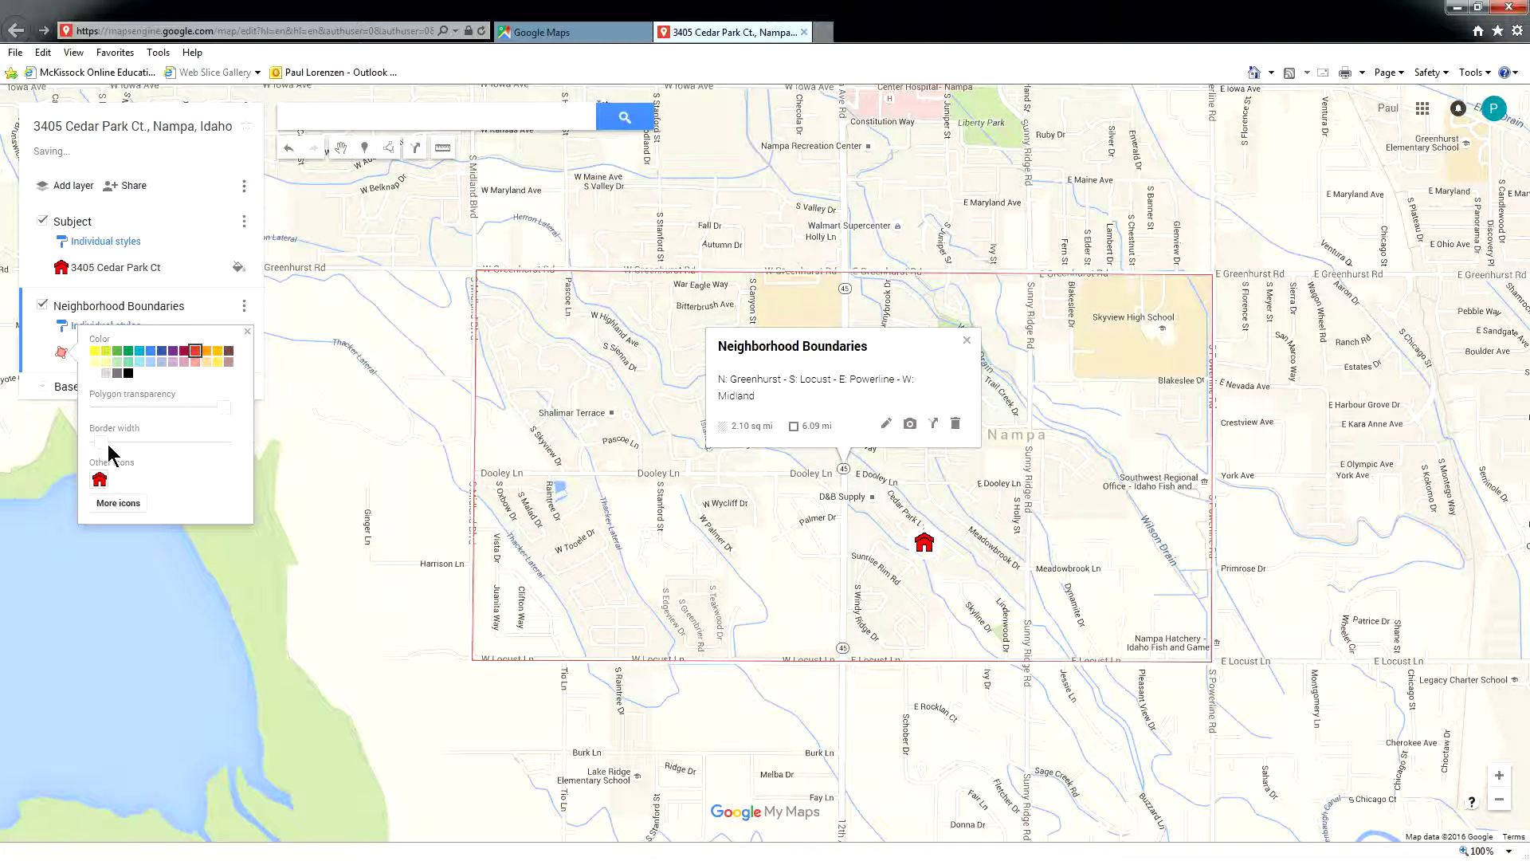
{"action": "left_click_drag", "start_coordinate": [100, 440], "coordinate": [121, 440]}
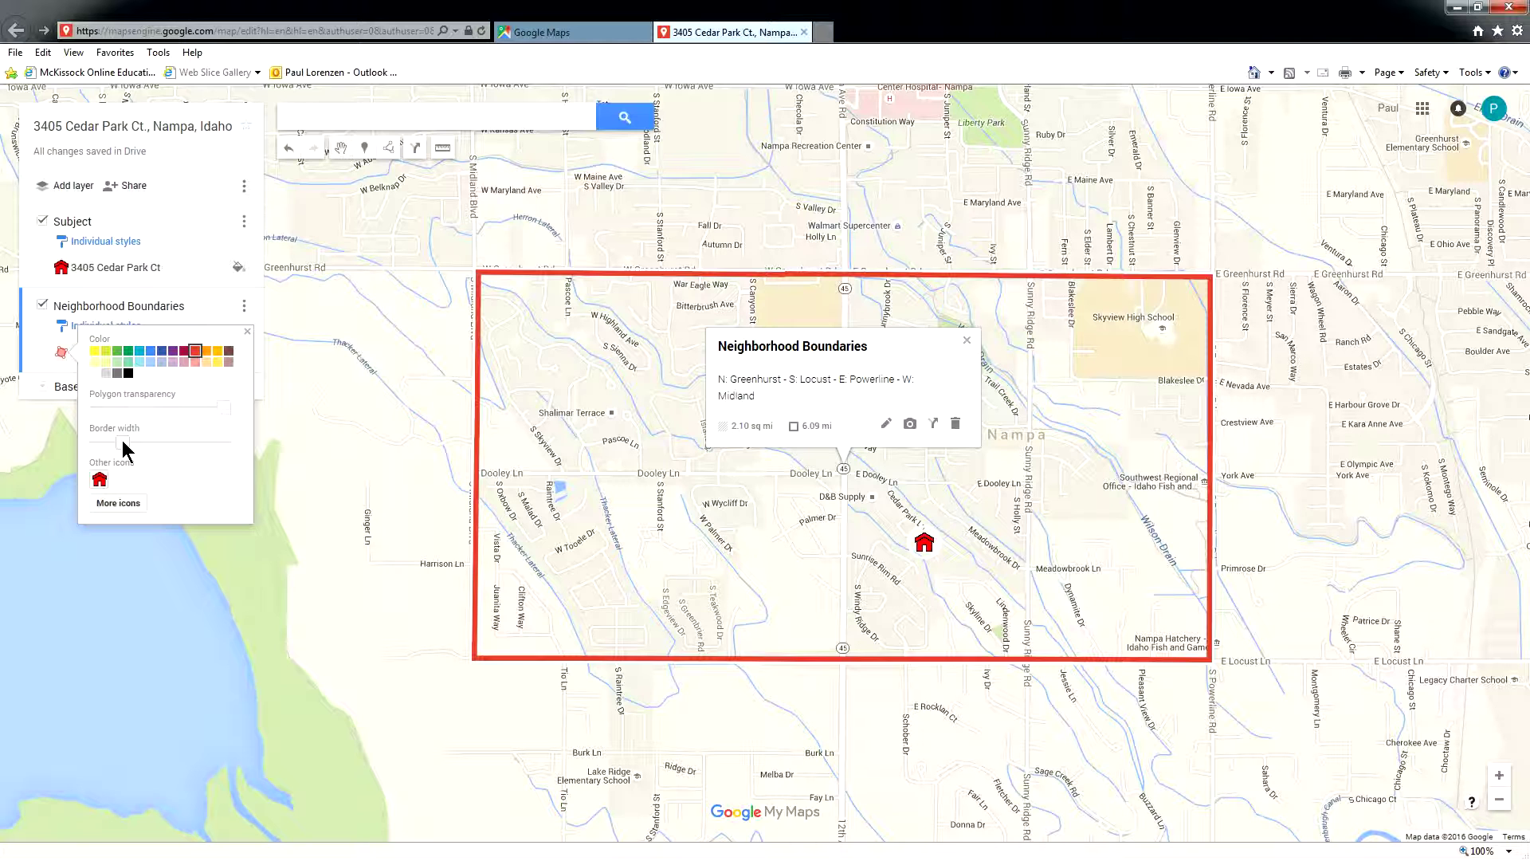
{"action": "left_click", "coordinate": [344, 372]}
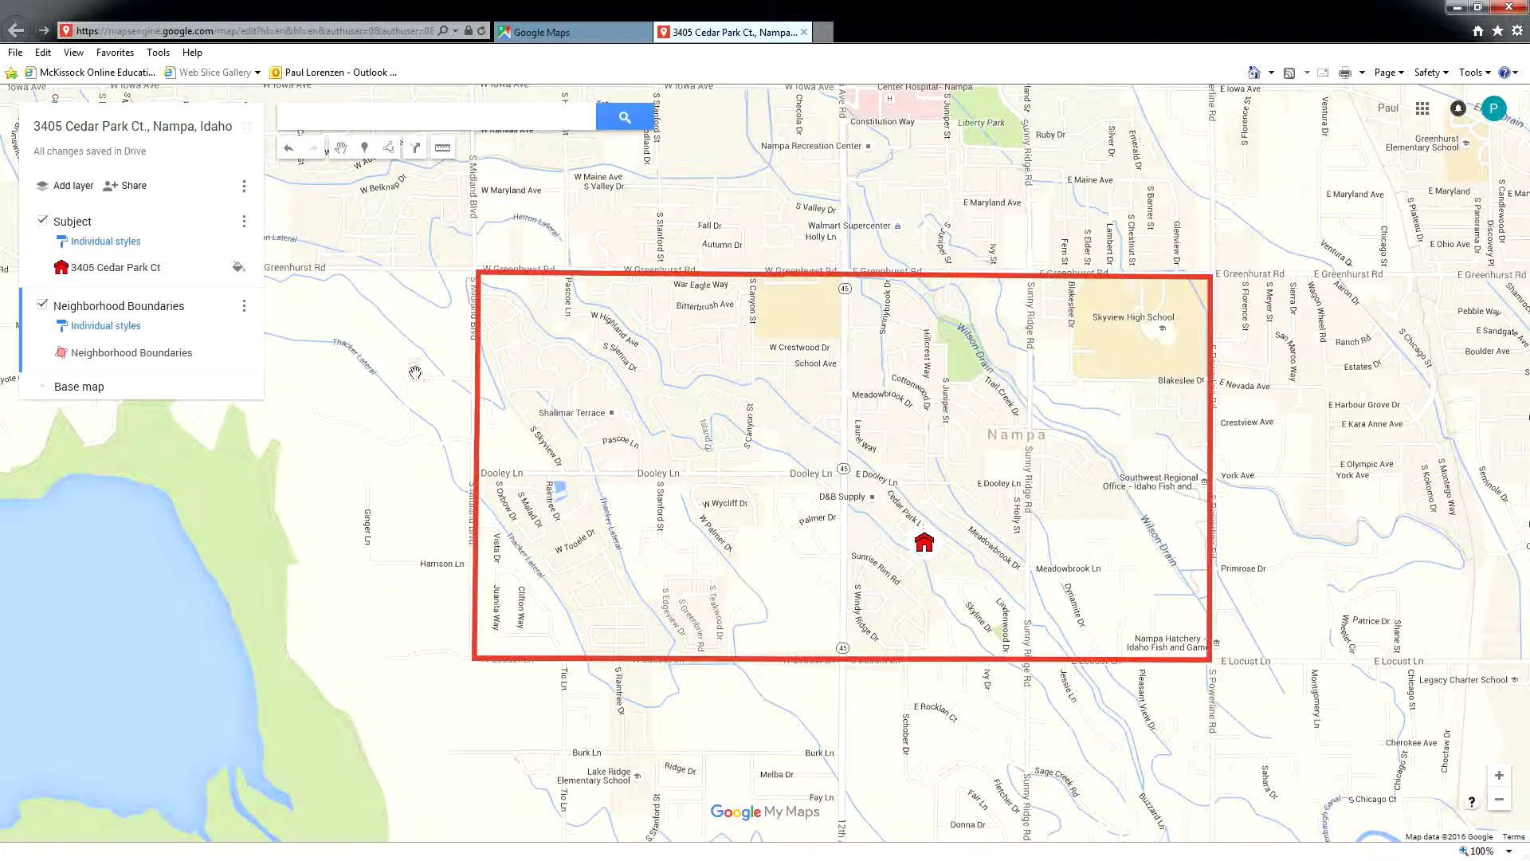
{"action": "left_click", "coordinate": [43, 309]}
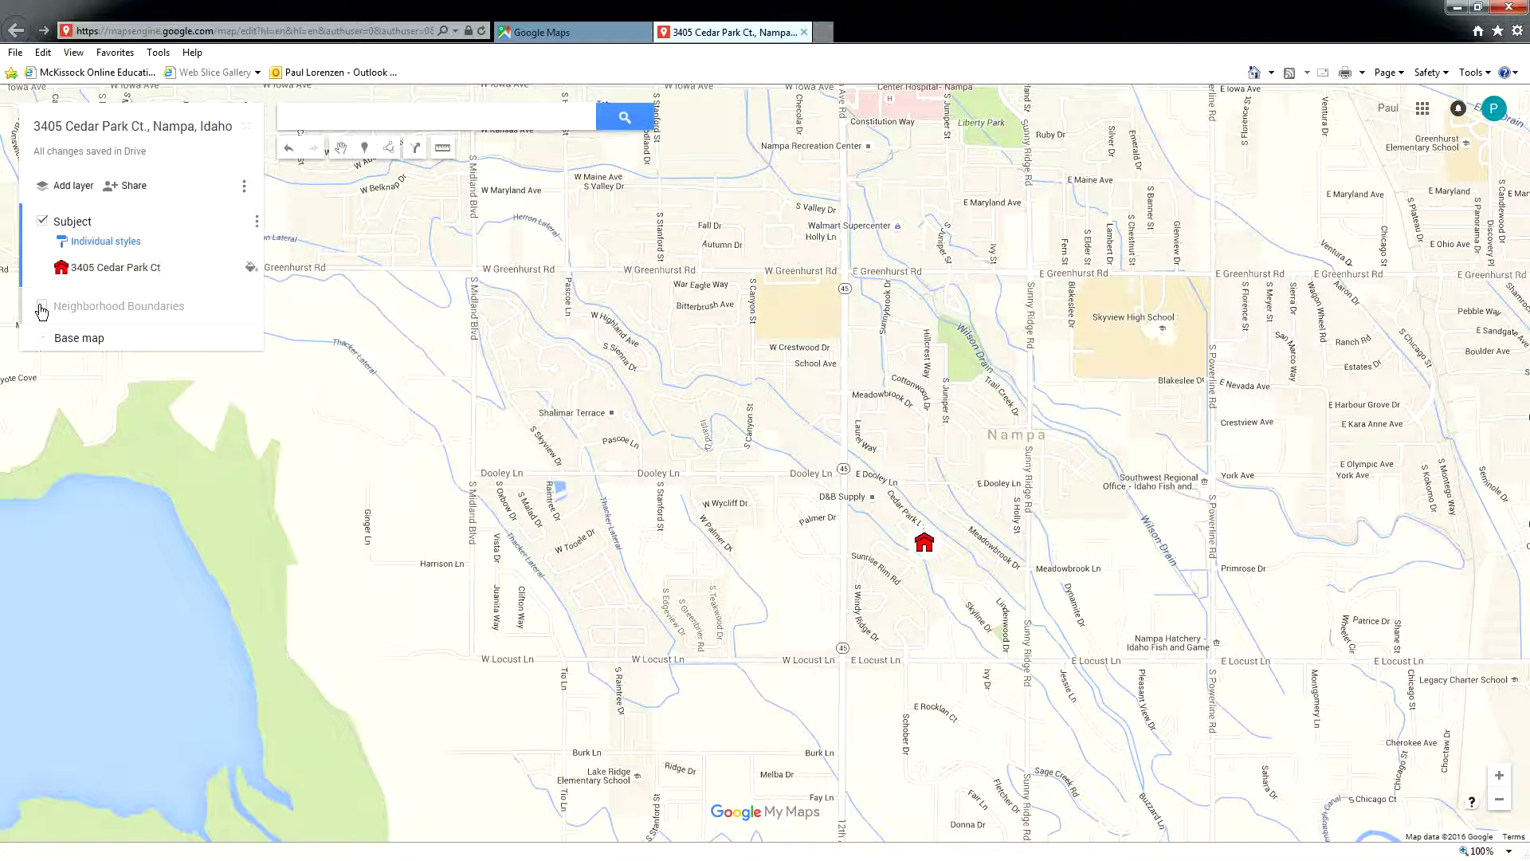
- Hide Neighborhood Boundaries, add a layer named 'Comparable Sales', and add a second empty layer
{"action": "left_click", "coordinate": [42, 308]}
{"action": "left_click", "coordinate": [42, 309]}
{"action": "left_click", "coordinate": [73, 186]}
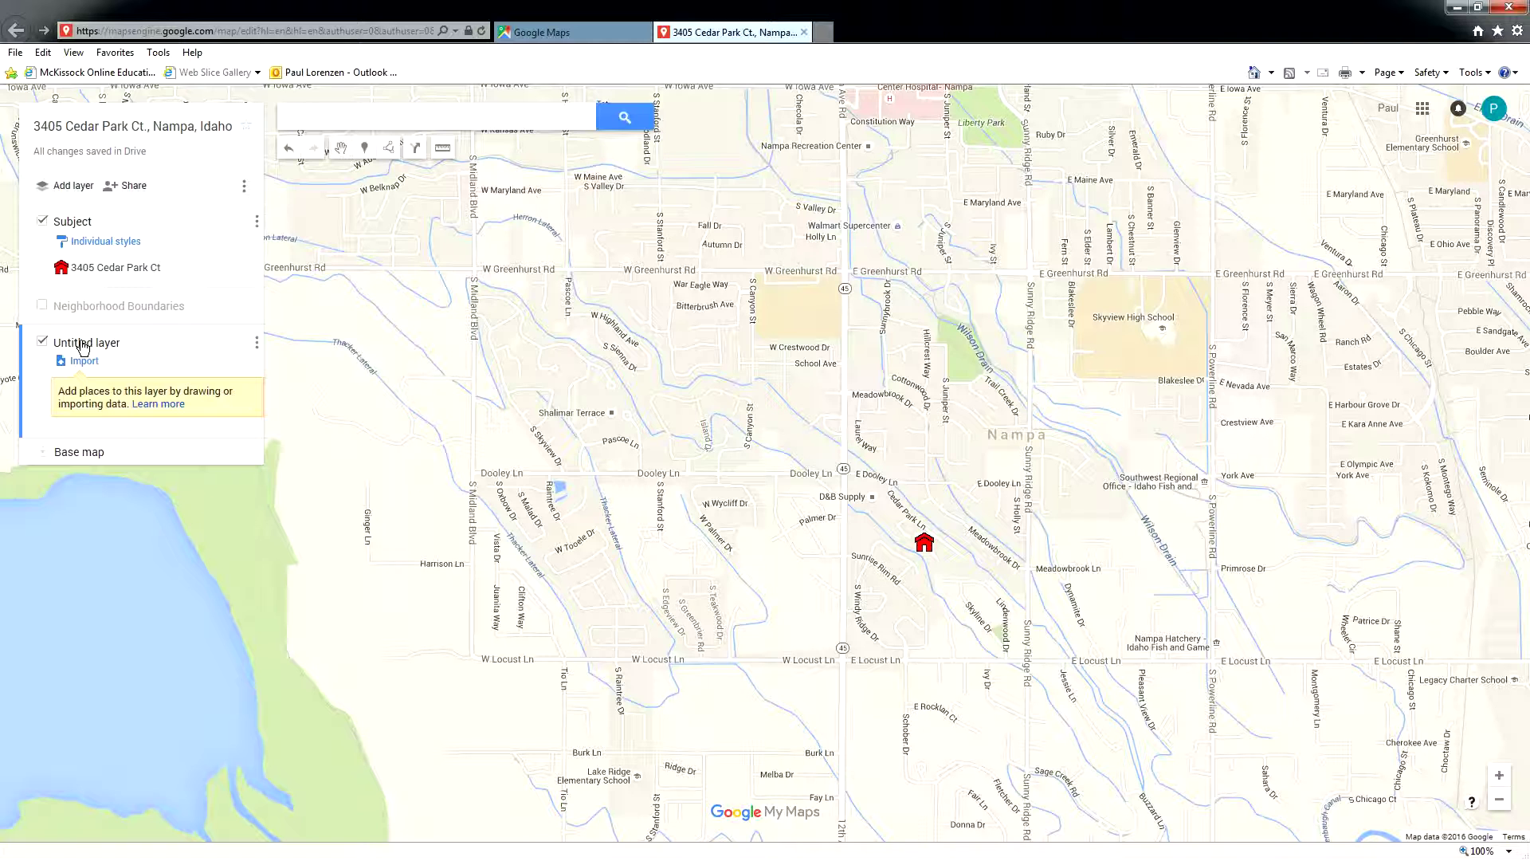
{"action": "left_click", "coordinate": [83, 348]}
{"action": "type", "text": "Comparable Sales"}
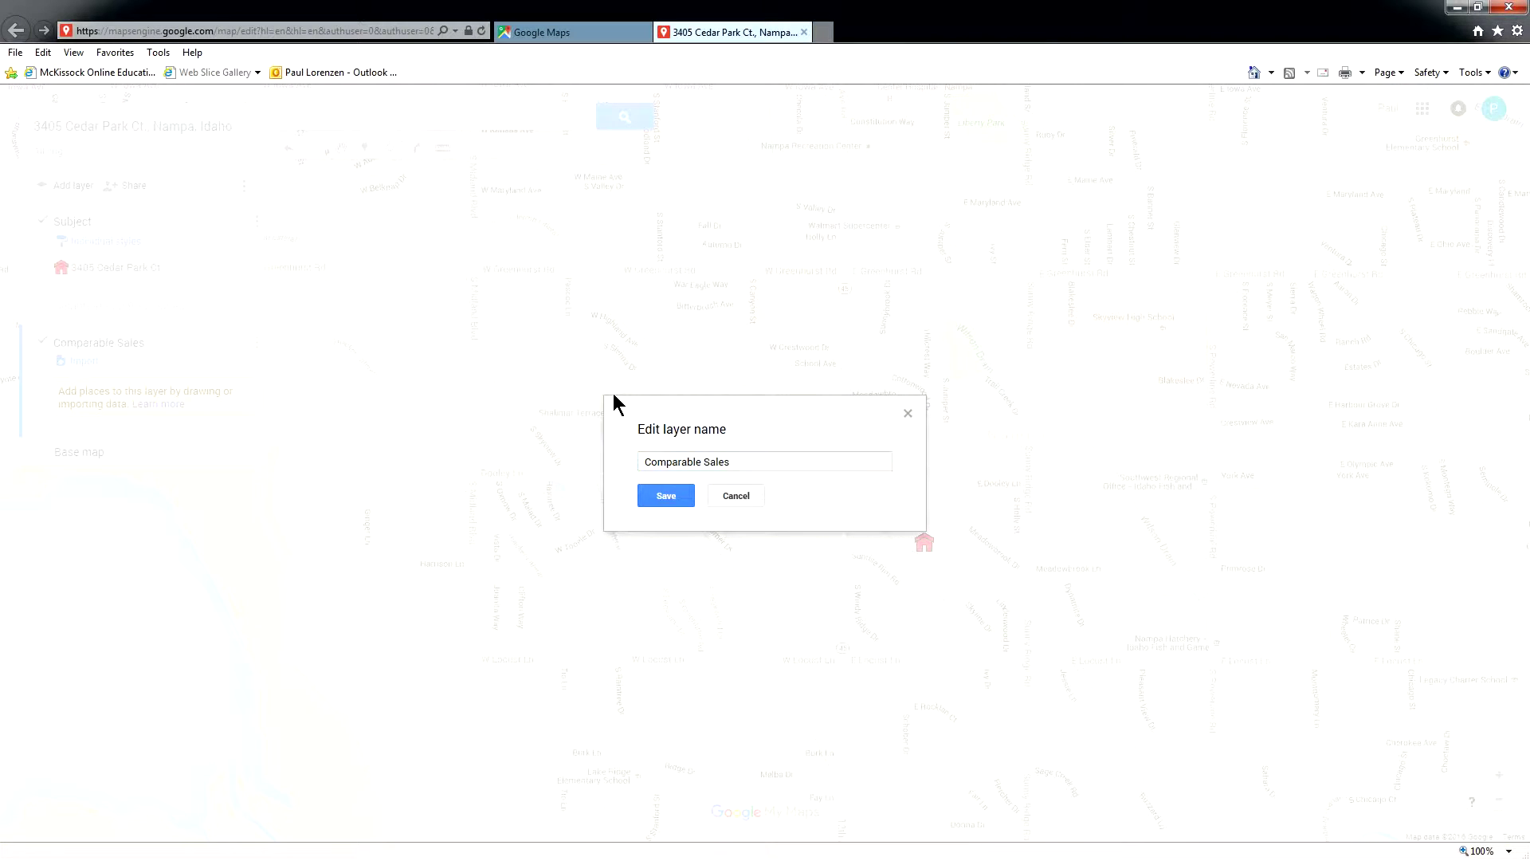
{"action": "key", "text": "Return"}
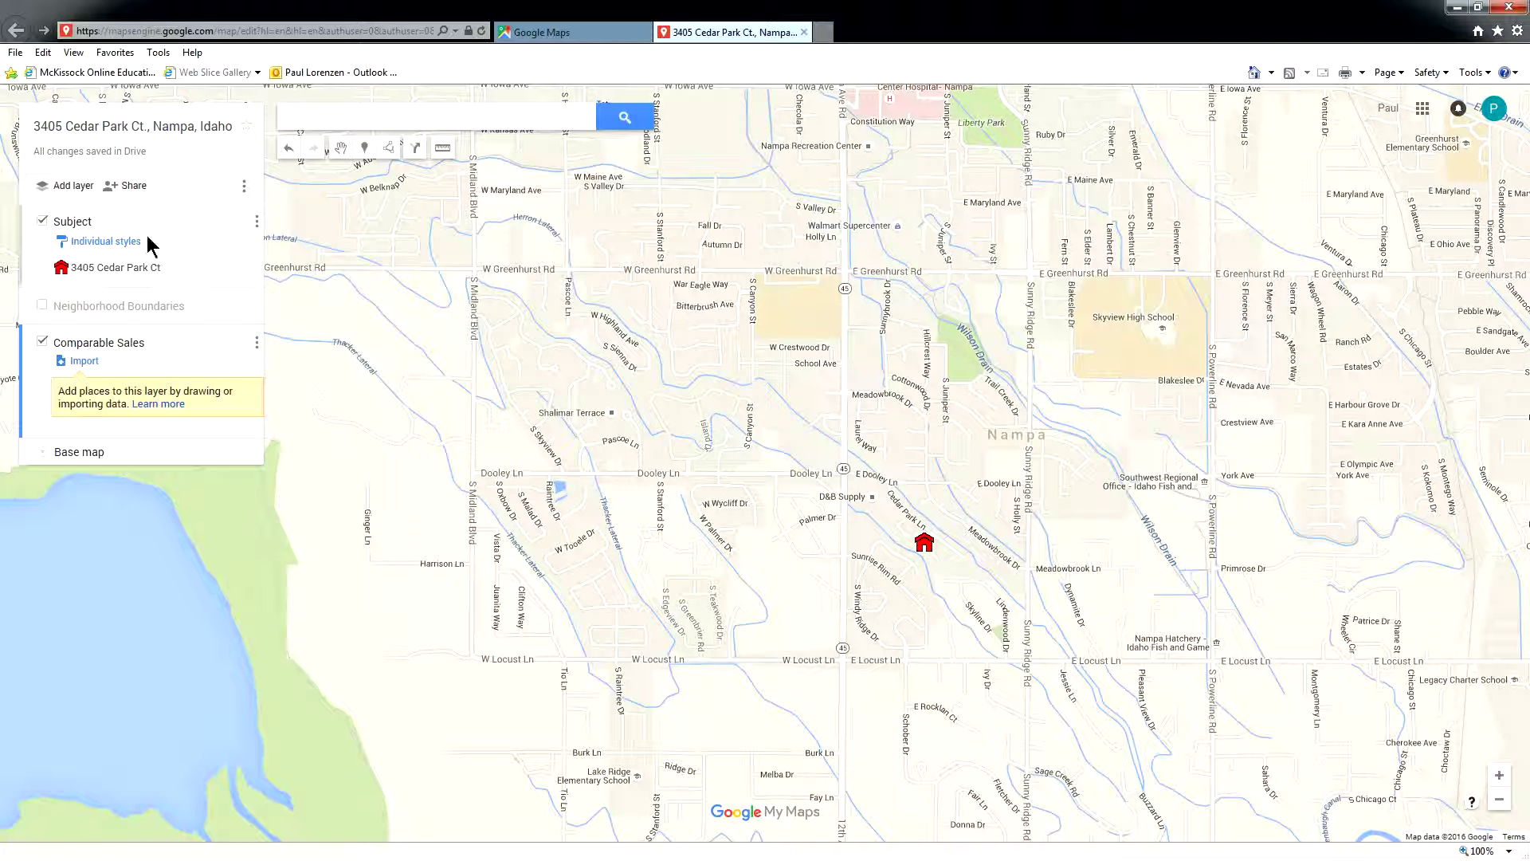
{"action": "left_click", "coordinate": [68, 188]}
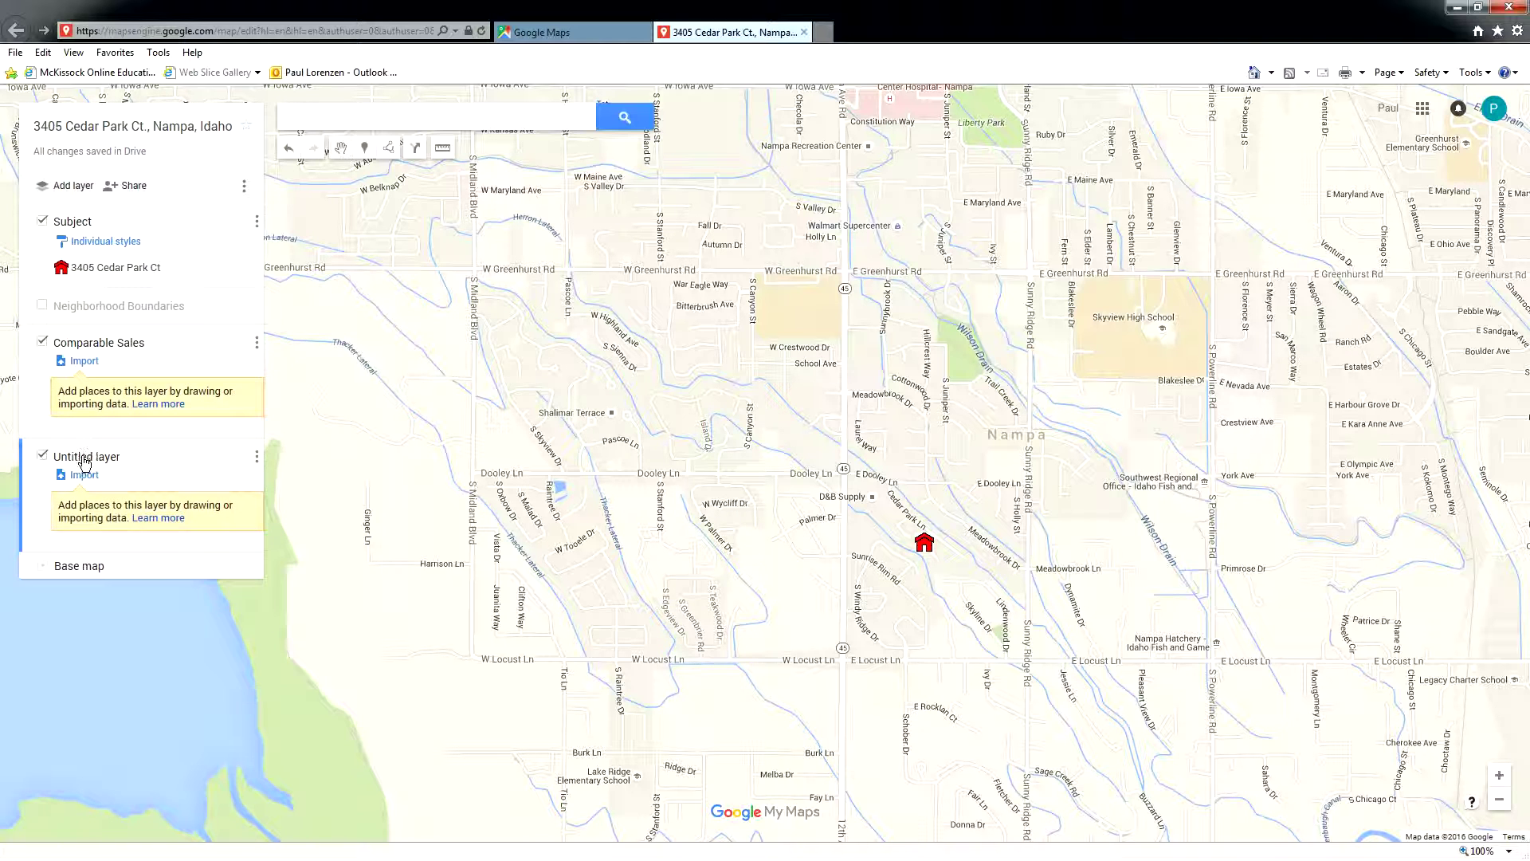
- Name the second new layer 'Comparable Listings', hide it, and make Comparable Sales the active layer
{"action": "left_click", "coordinate": [88, 457]}
{"action": "type", "text": "Comparable Listings"}
{"action": "key", "text": "Return"}
{"action": "left_click", "coordinate": [43, 458]}
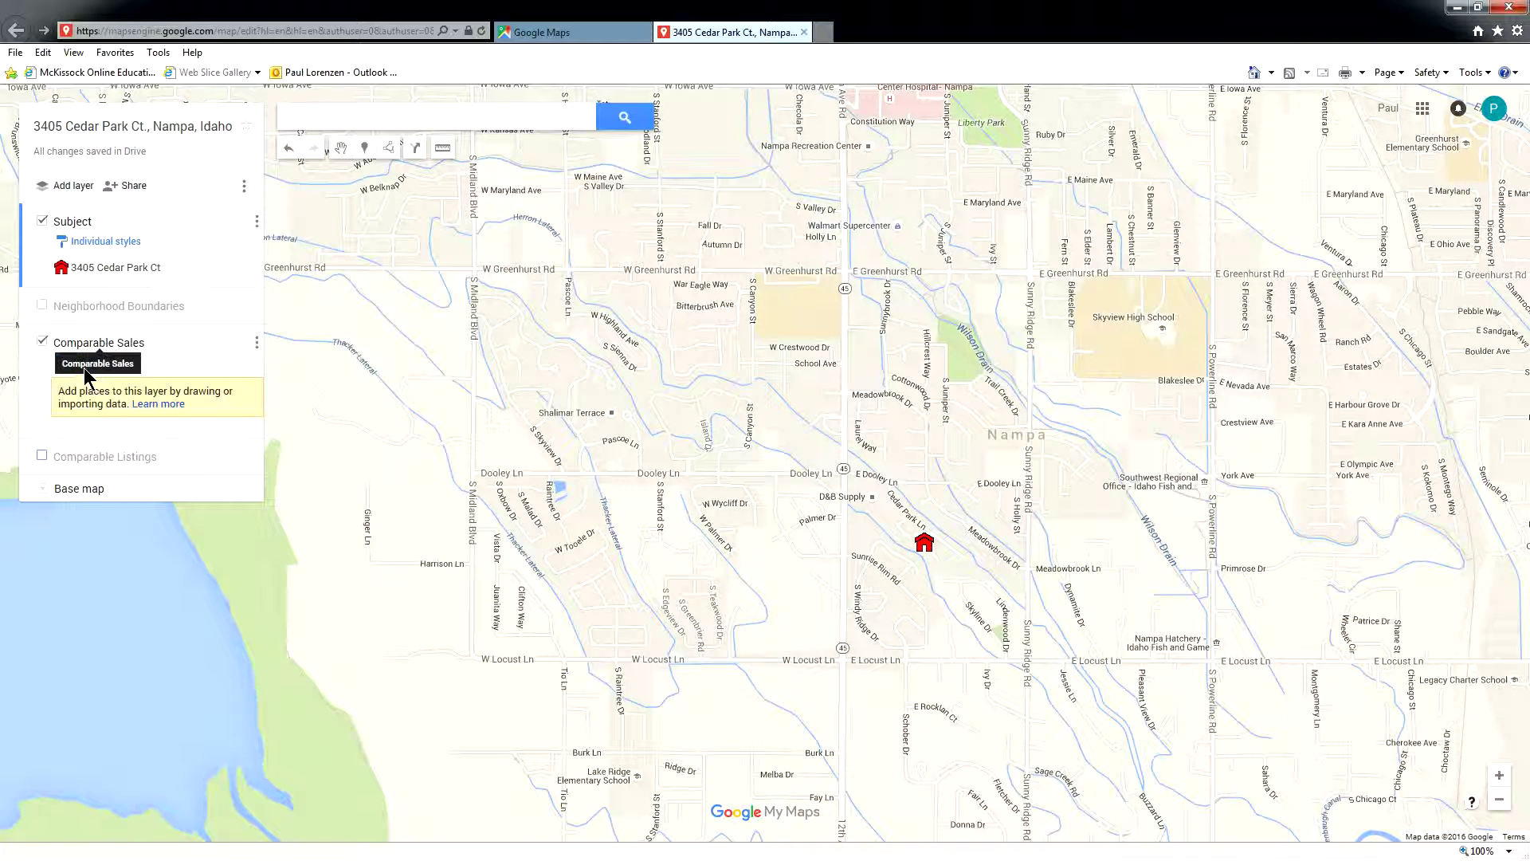
{"action": "left_click", "coordinate": [37, 386]}
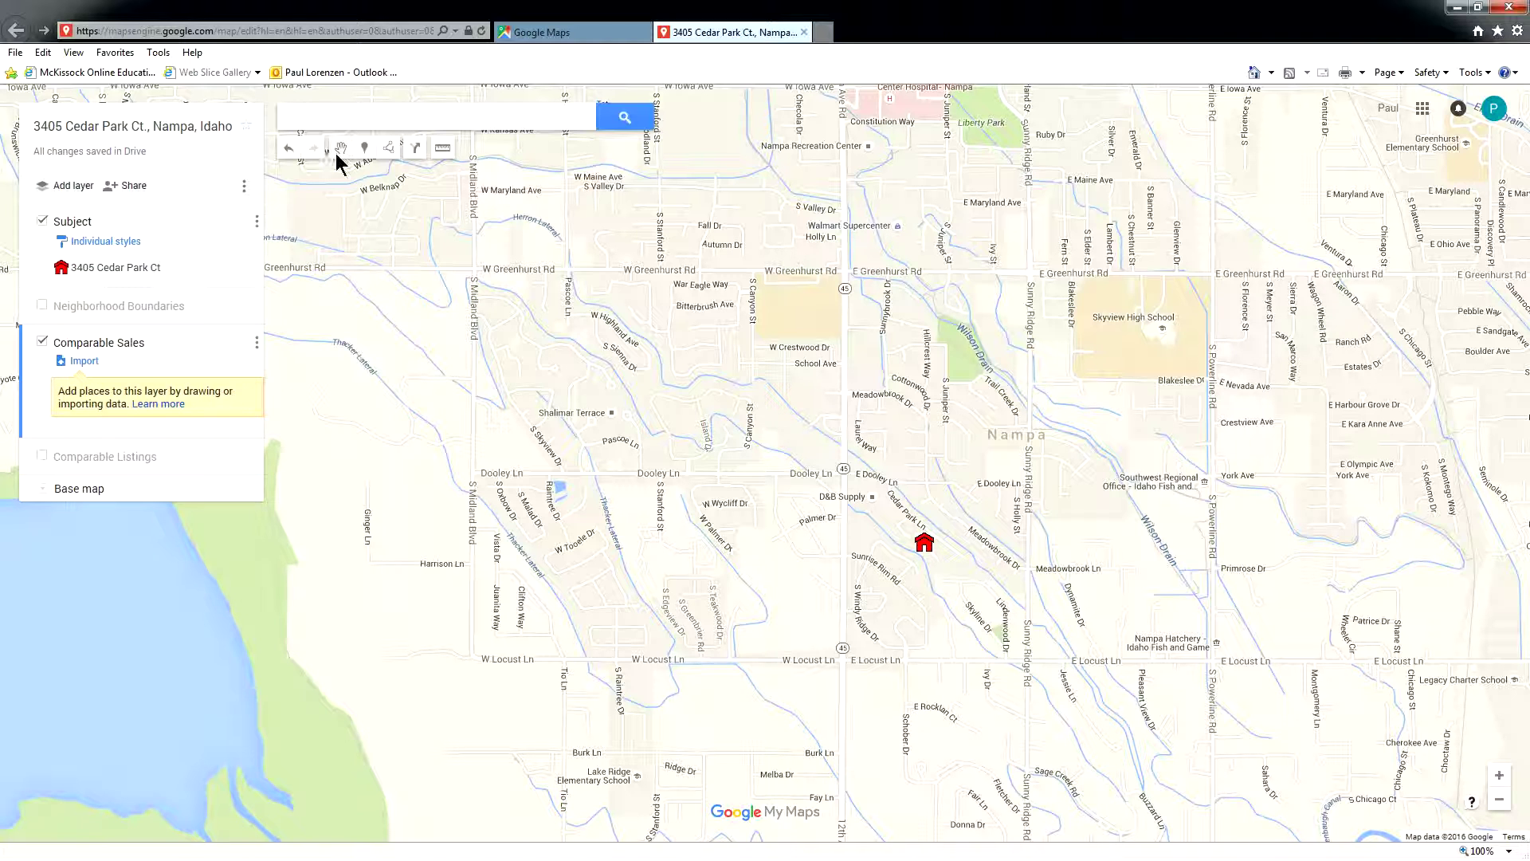
{"action": "left_click", "coordinate": [376, 117]}
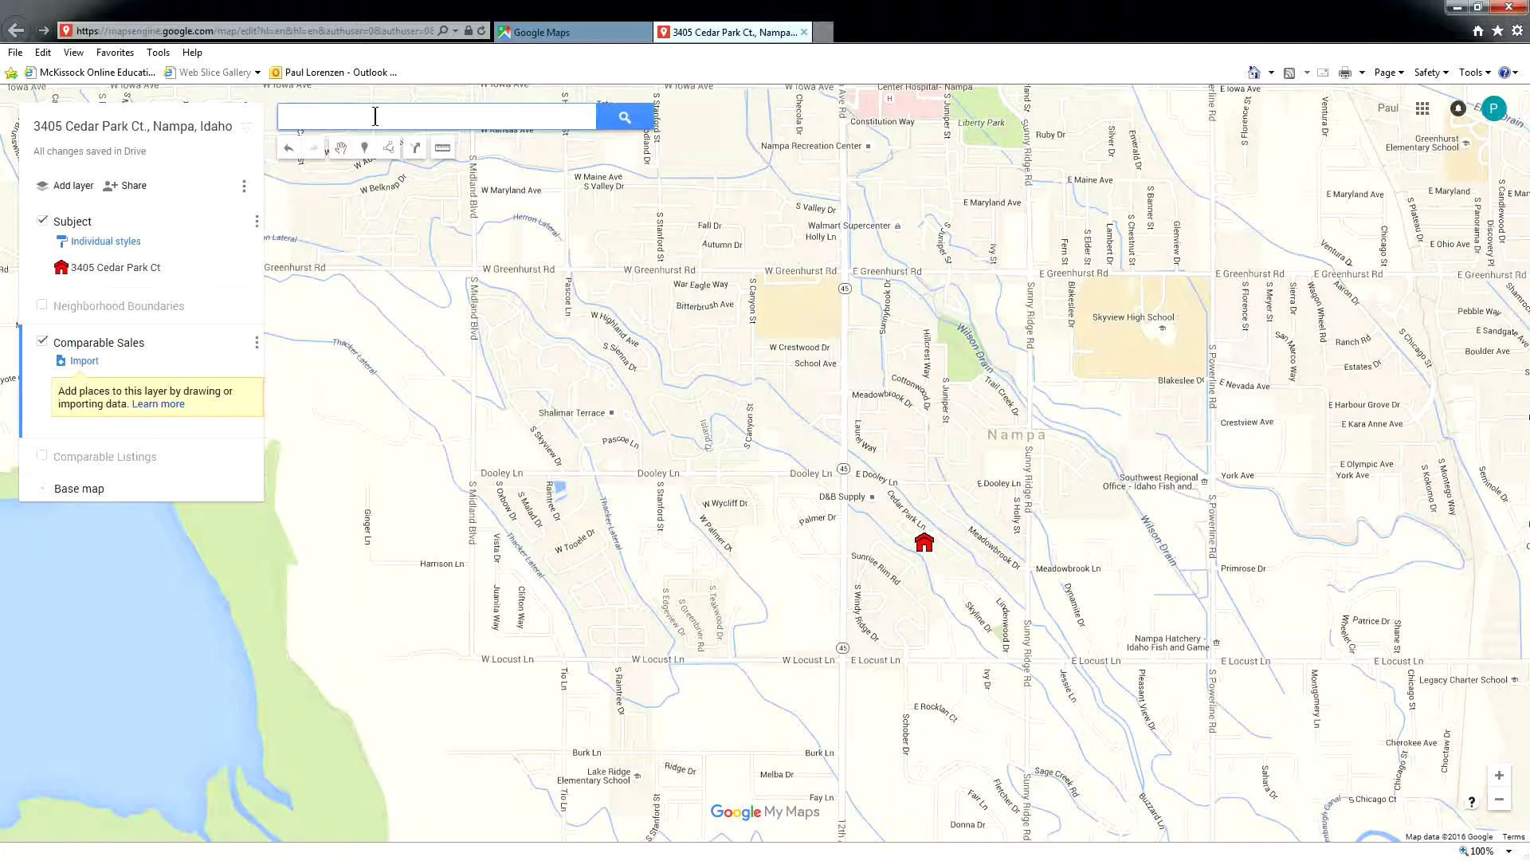
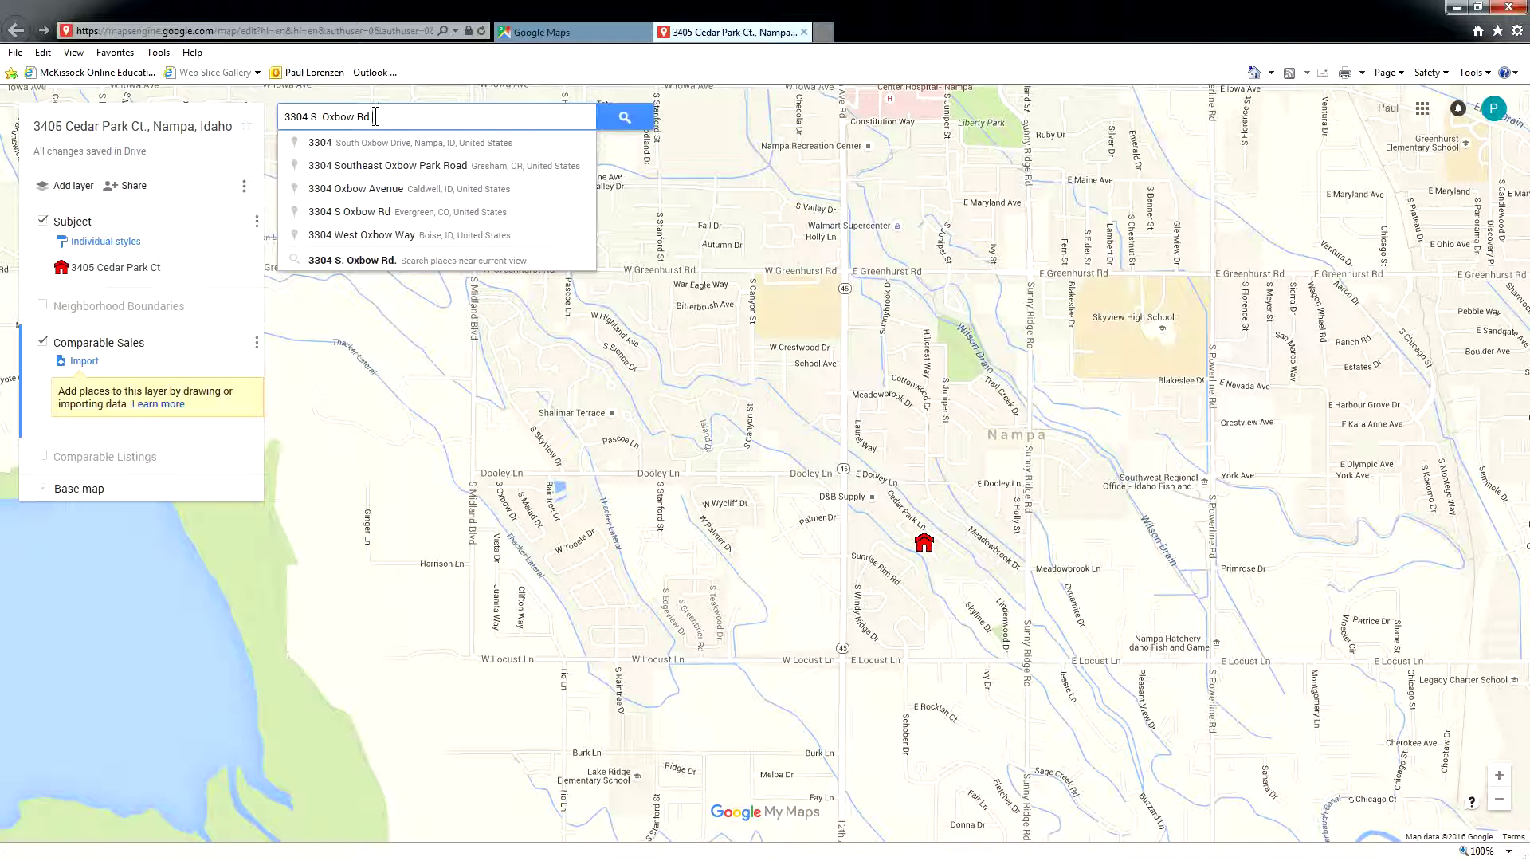
{"action": "left_click", "coordinate": [353, 144]}
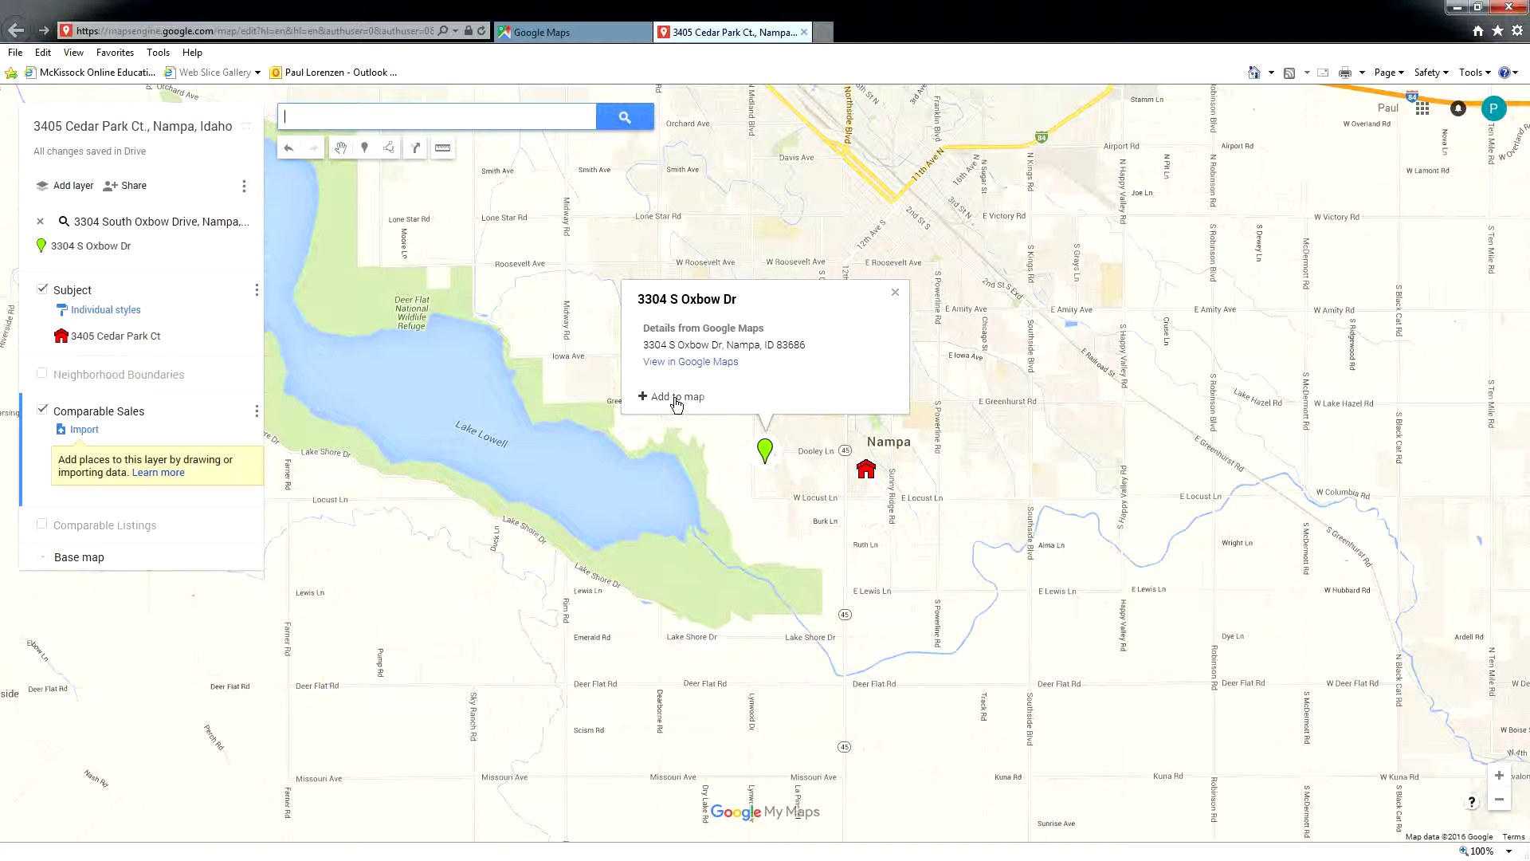
{"action": "left_click", "coordinate": [676, 399]}
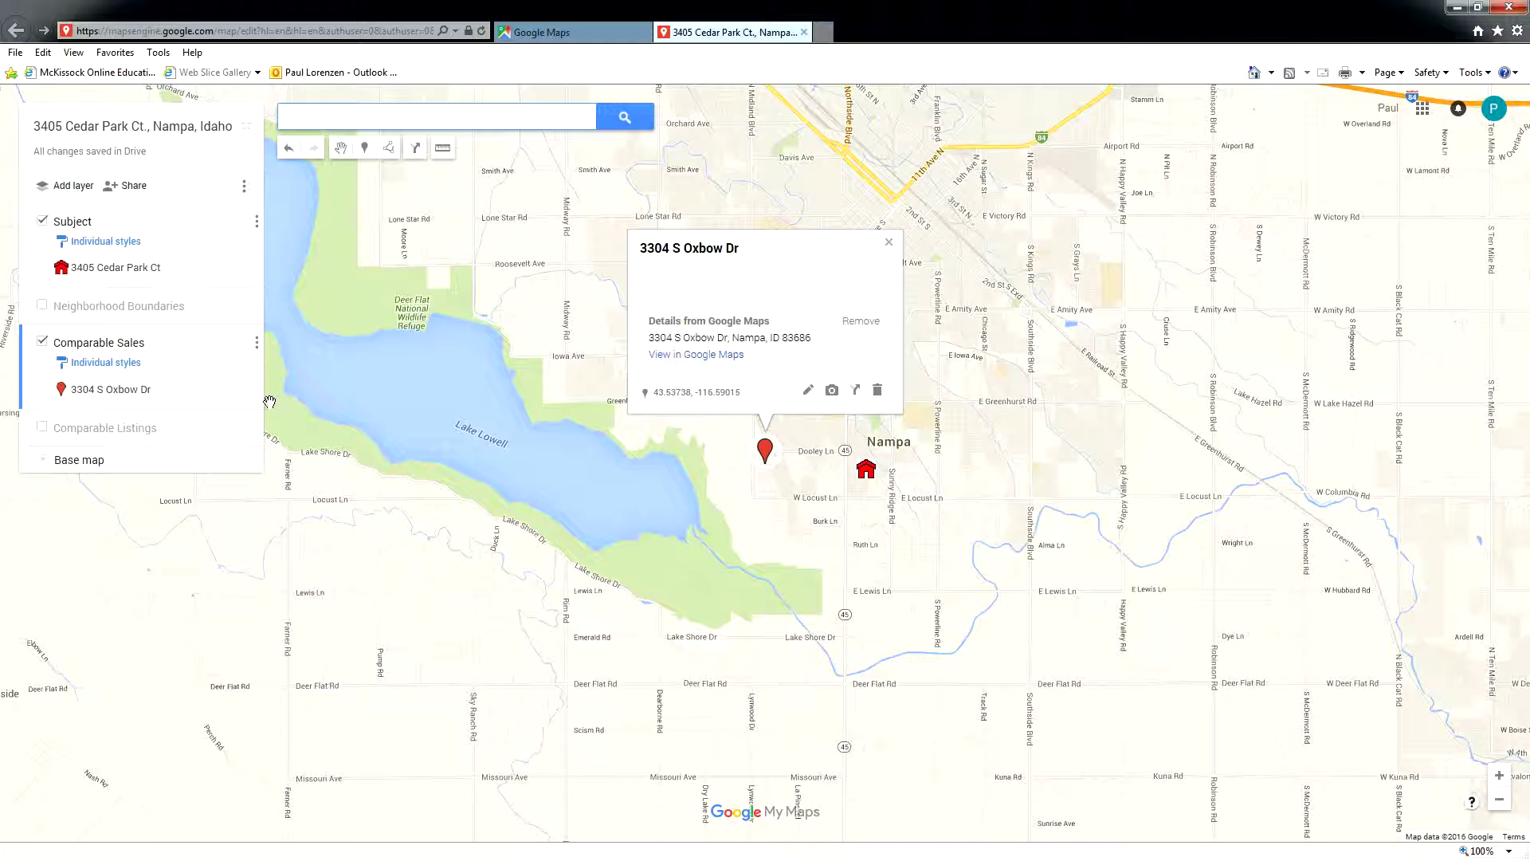
- Style the Oxbow Dr marker as a blue star
{"action": "mouse_move", "coordinate": [250, 396]}
{"action": "left_click", "coordinate": [250, 390]}
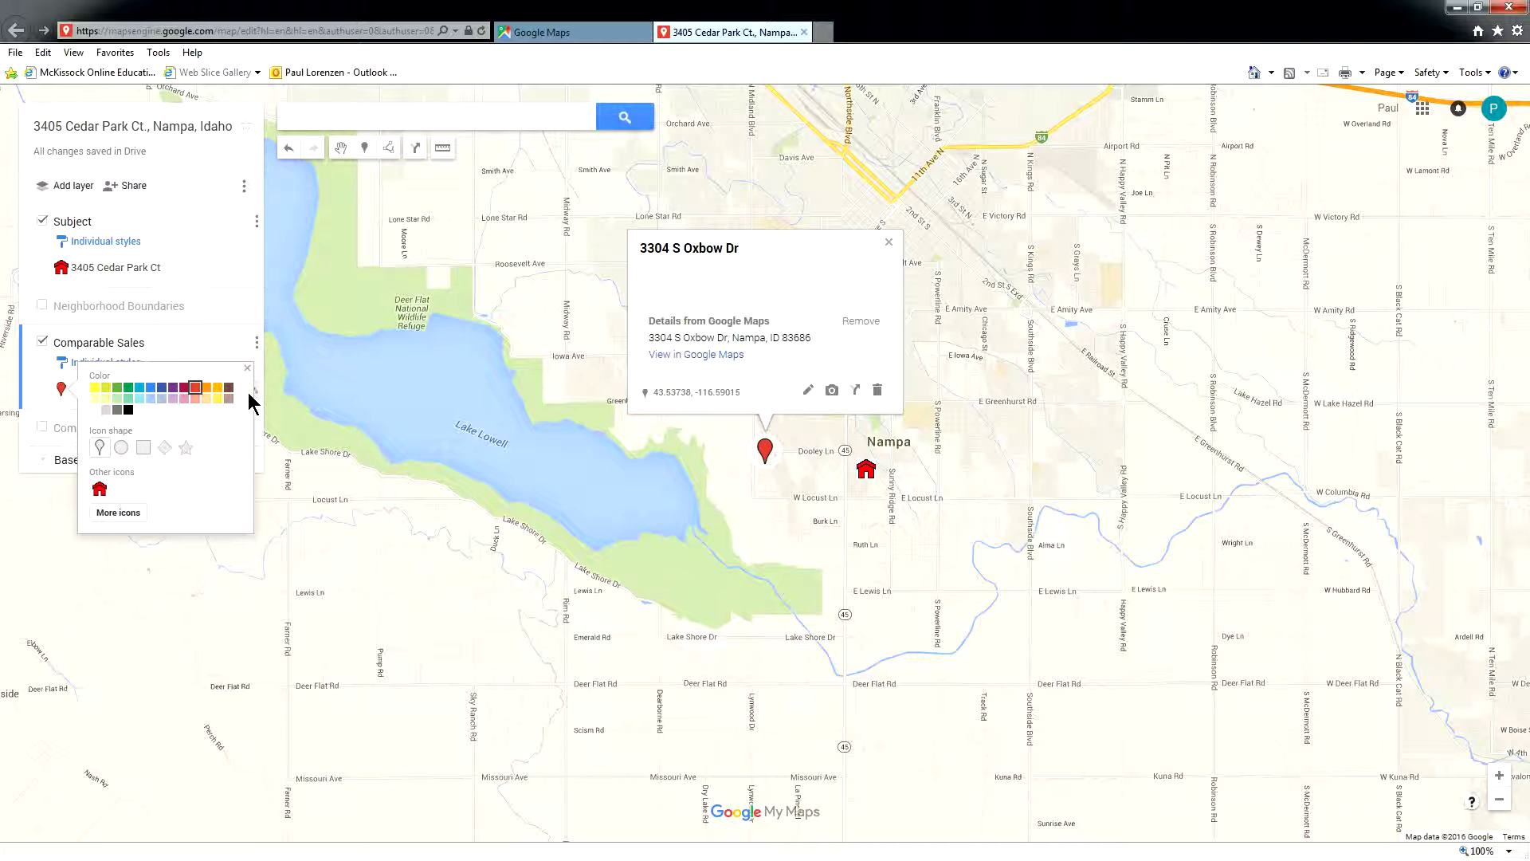
{"action": "left_click", "coordinate": [187, 449]}
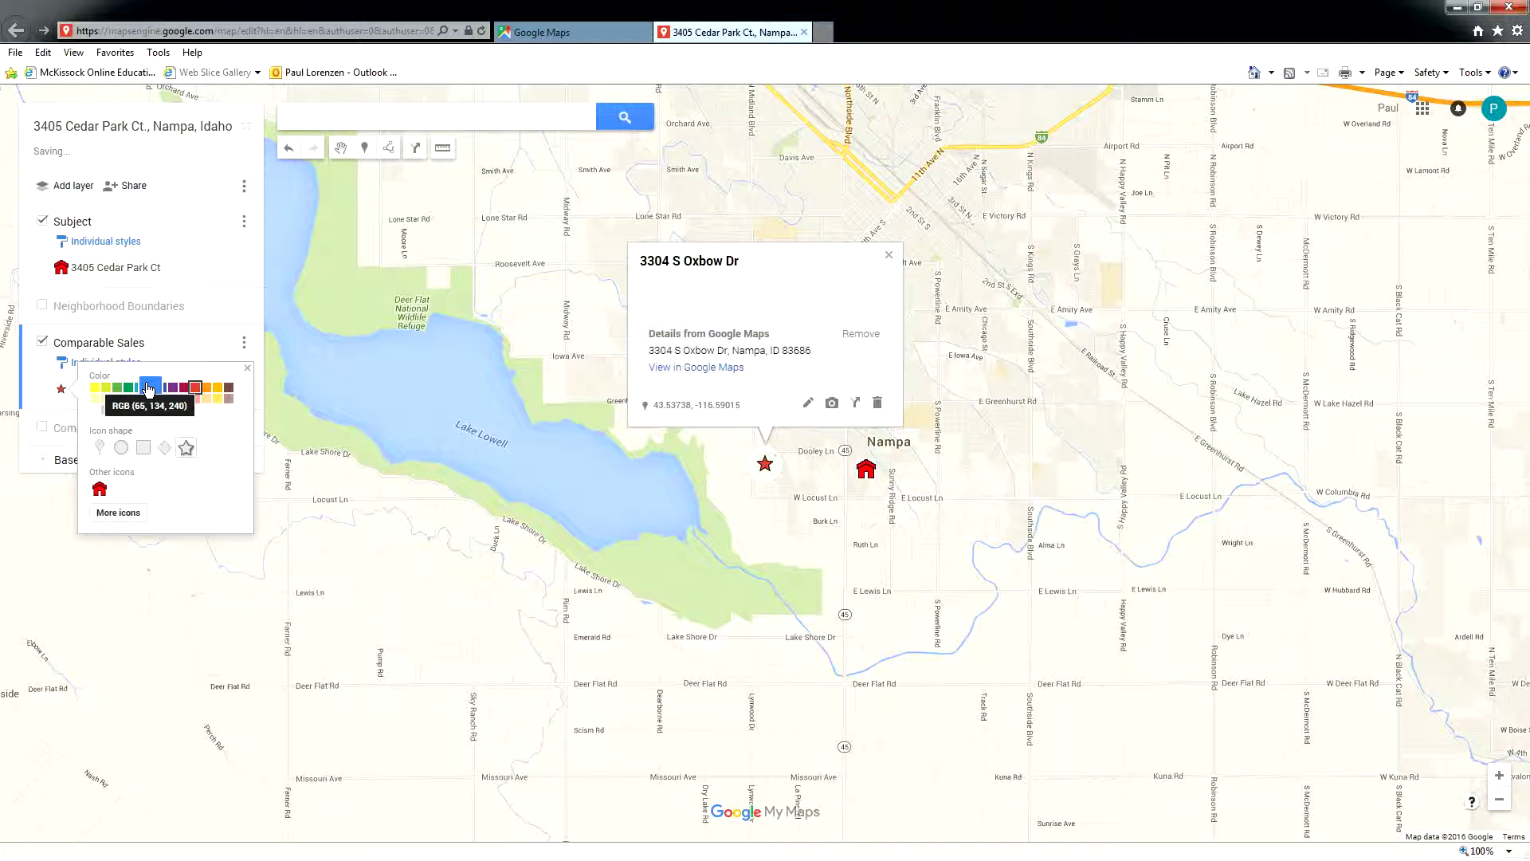
{"action": "left_click", "coordinate": [149, 390]}
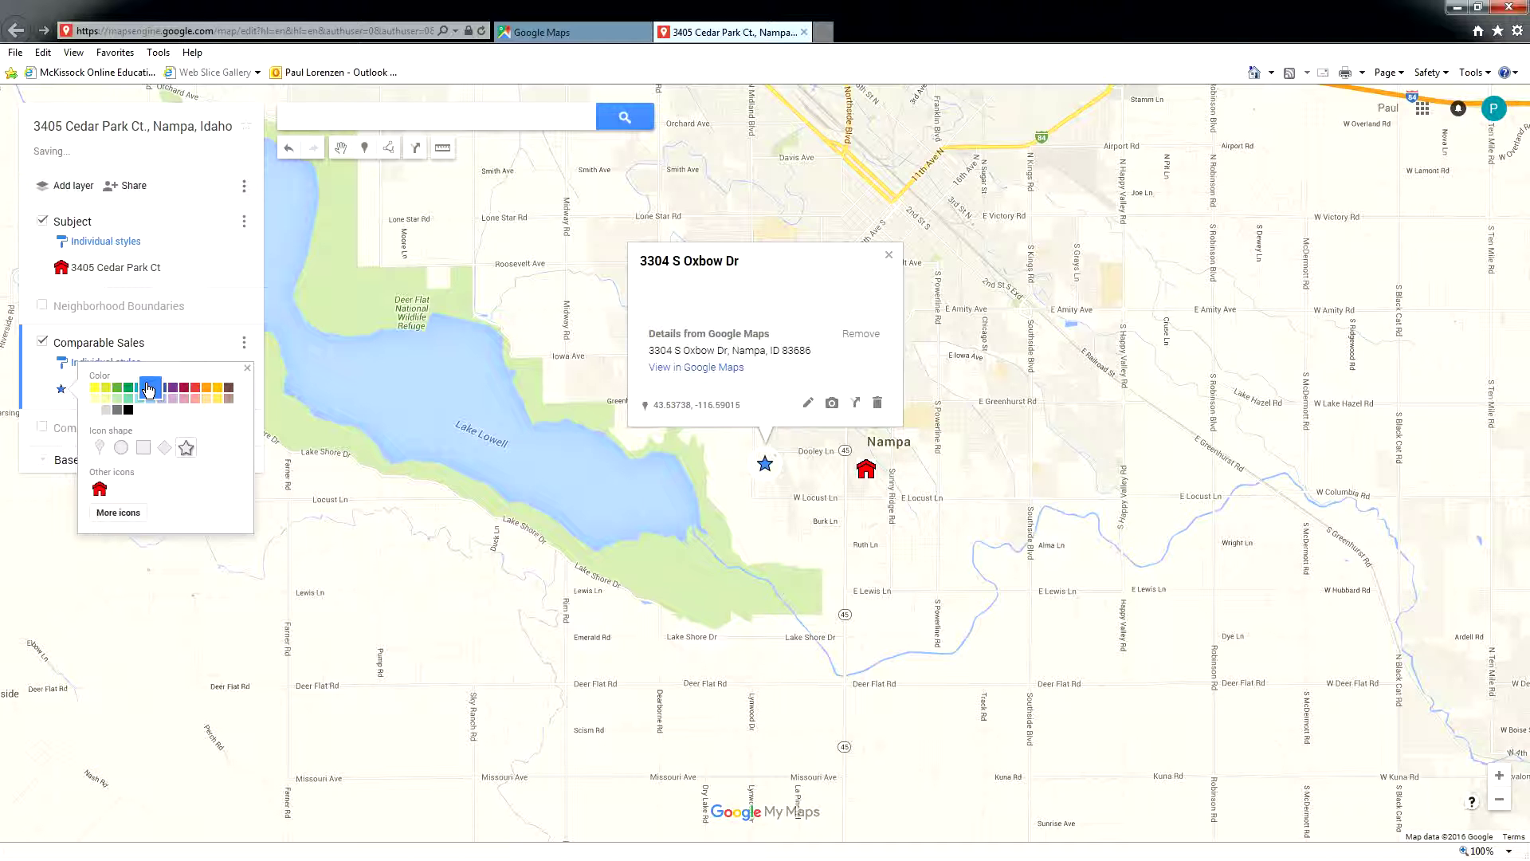
{"action": "left_click", "coordinate": [426, 381]}
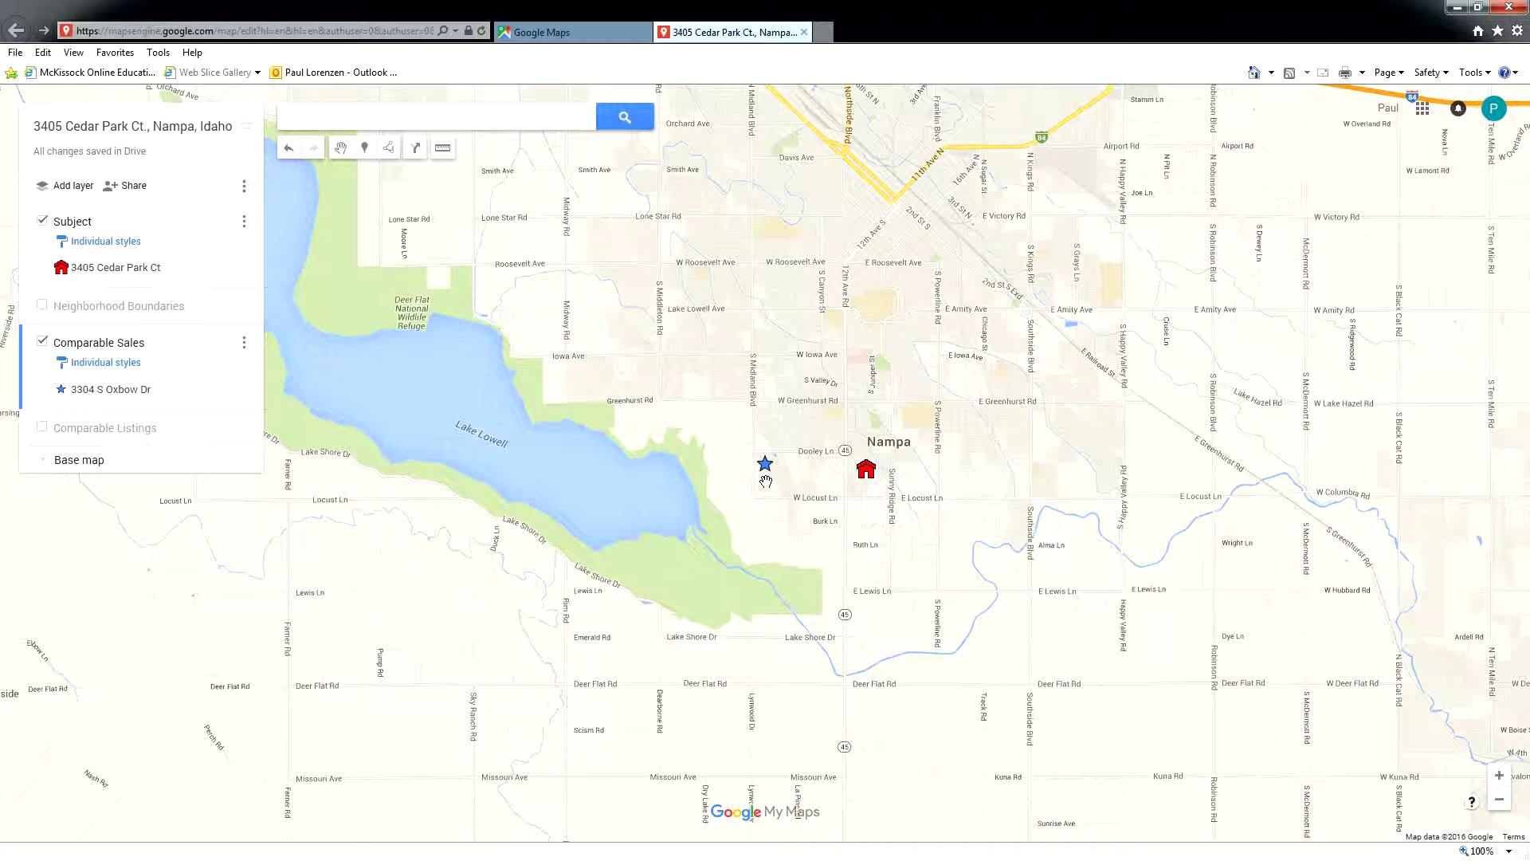
{"action": "left_click", "coordinate": [452, 120]}
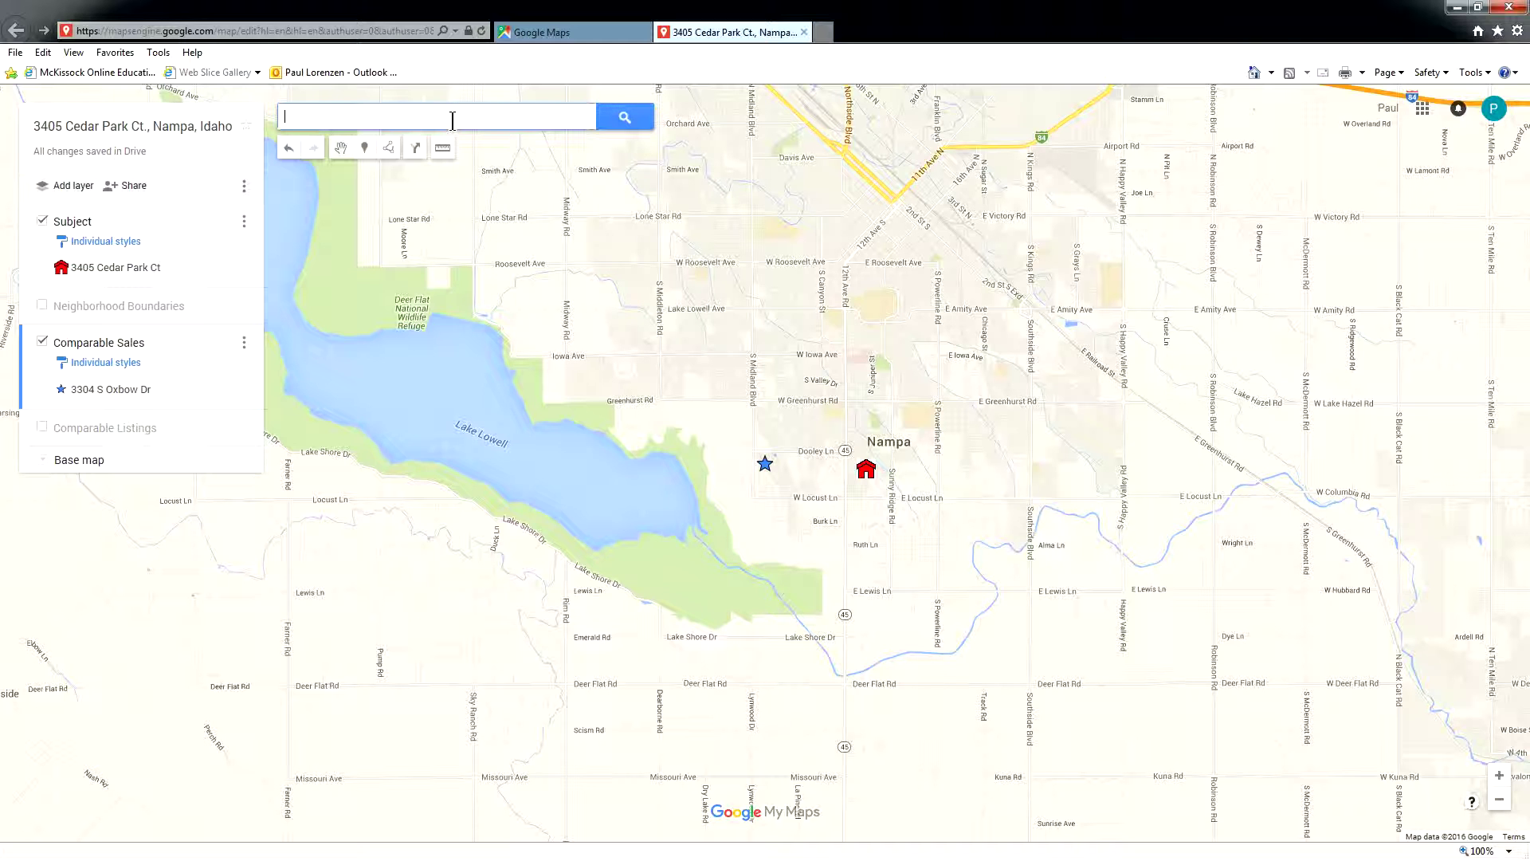
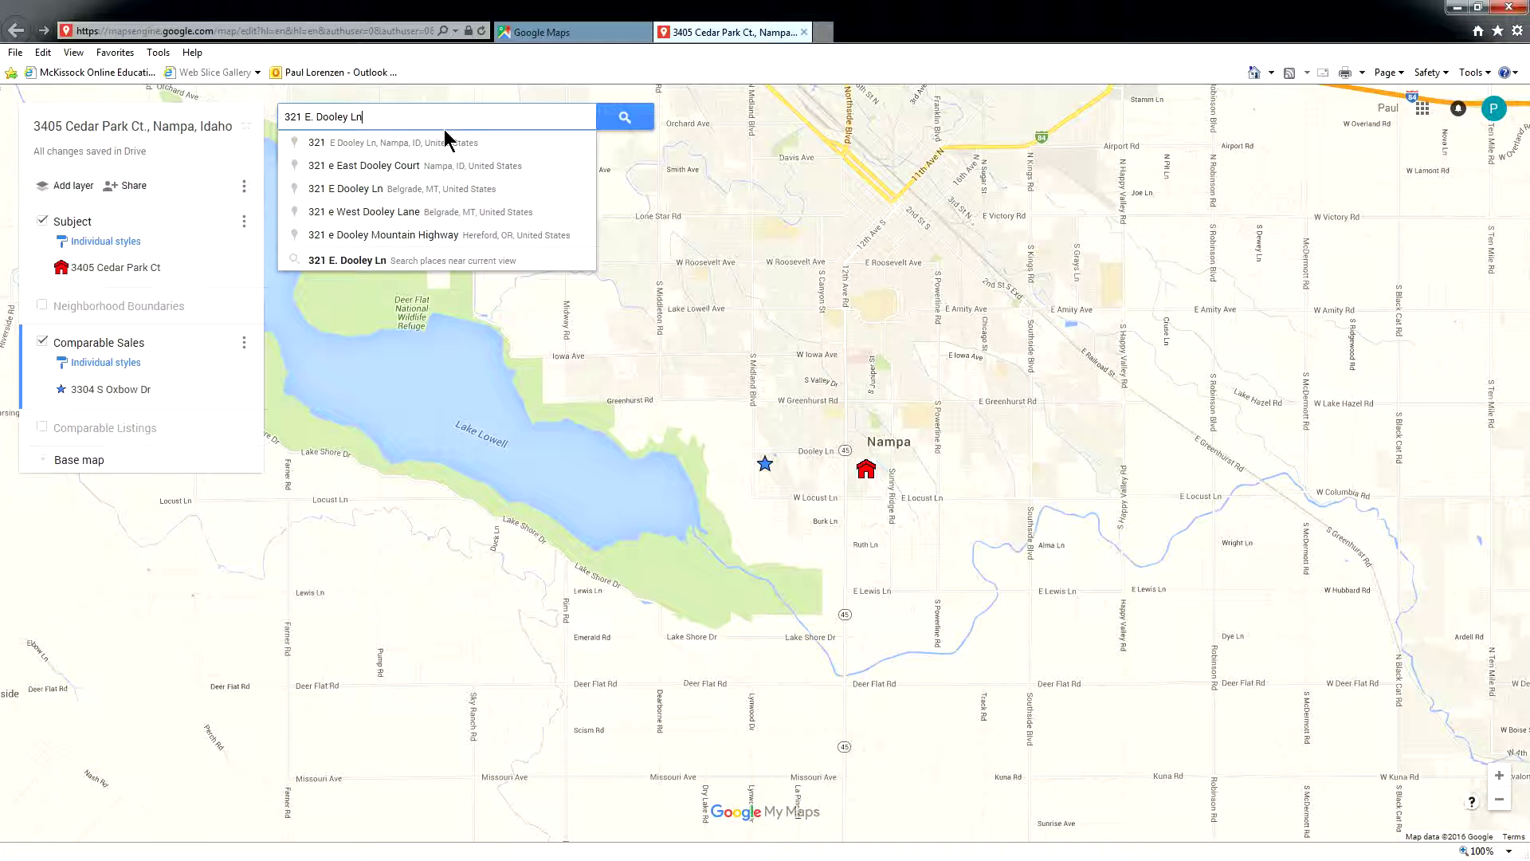
{"action": "left_click", "coordinate": [445, 143]}
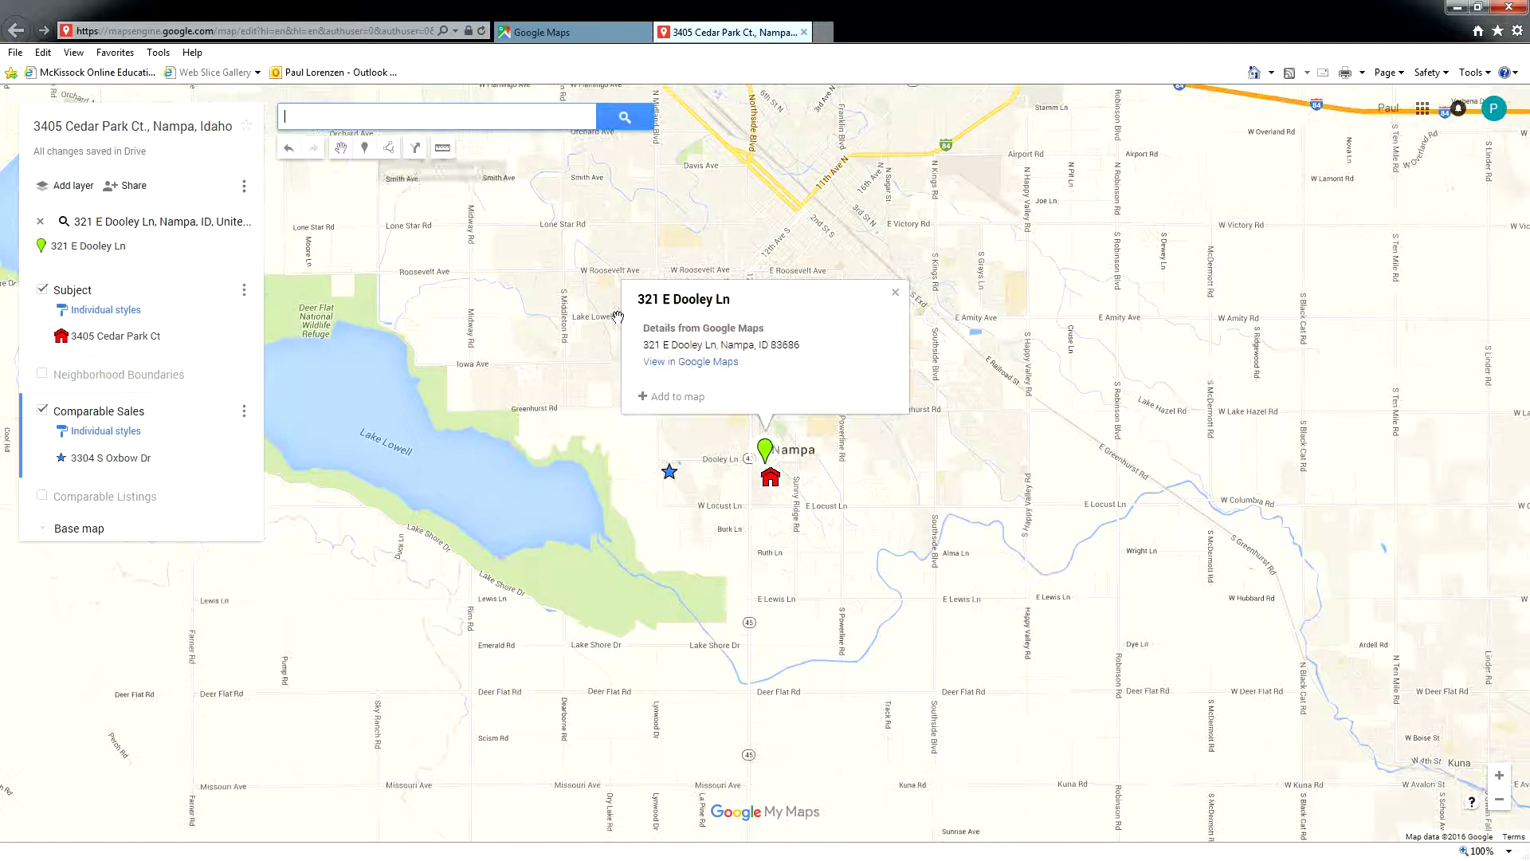
{"action": "left_click", "coordinate": [669, 396]}
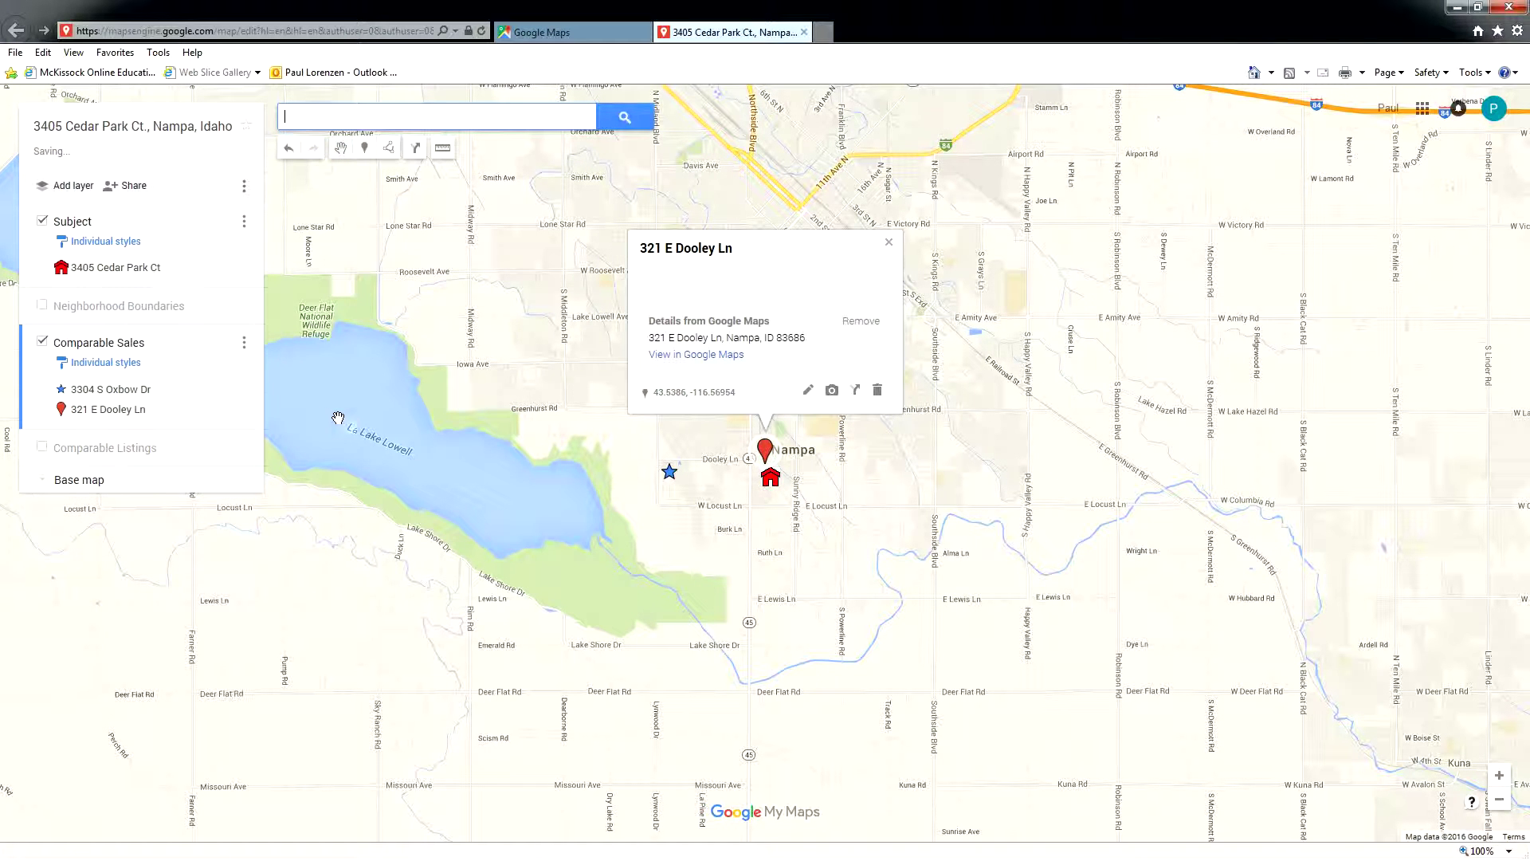
- Style the Dooley Ln marker as a blue star and close its info card
{"action": "left_click", "coordinate": [240, 410]}
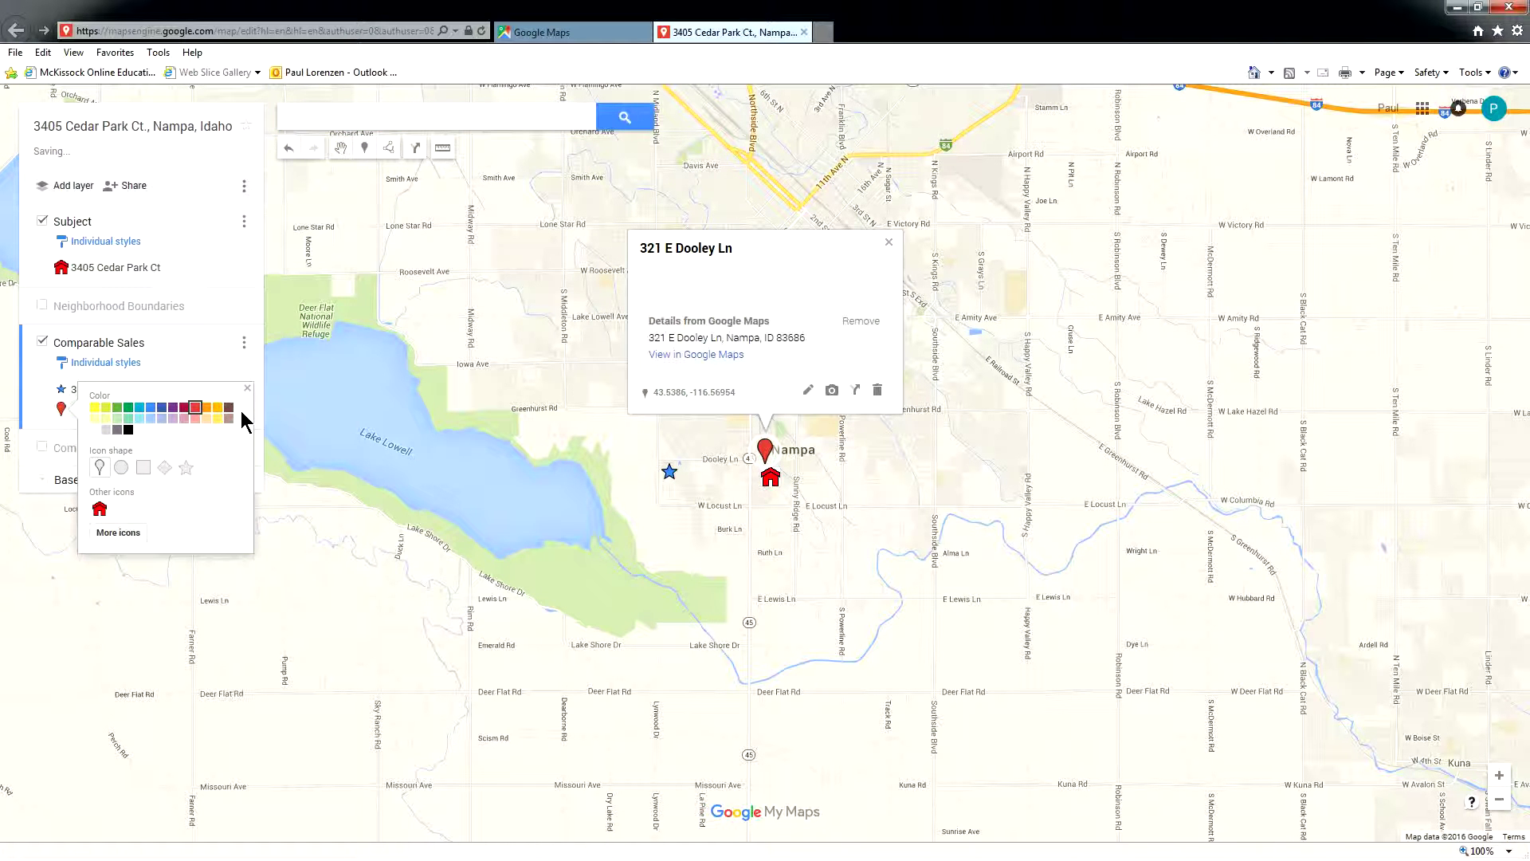
{"action": "left_click", "coordinate": [186, 467]}
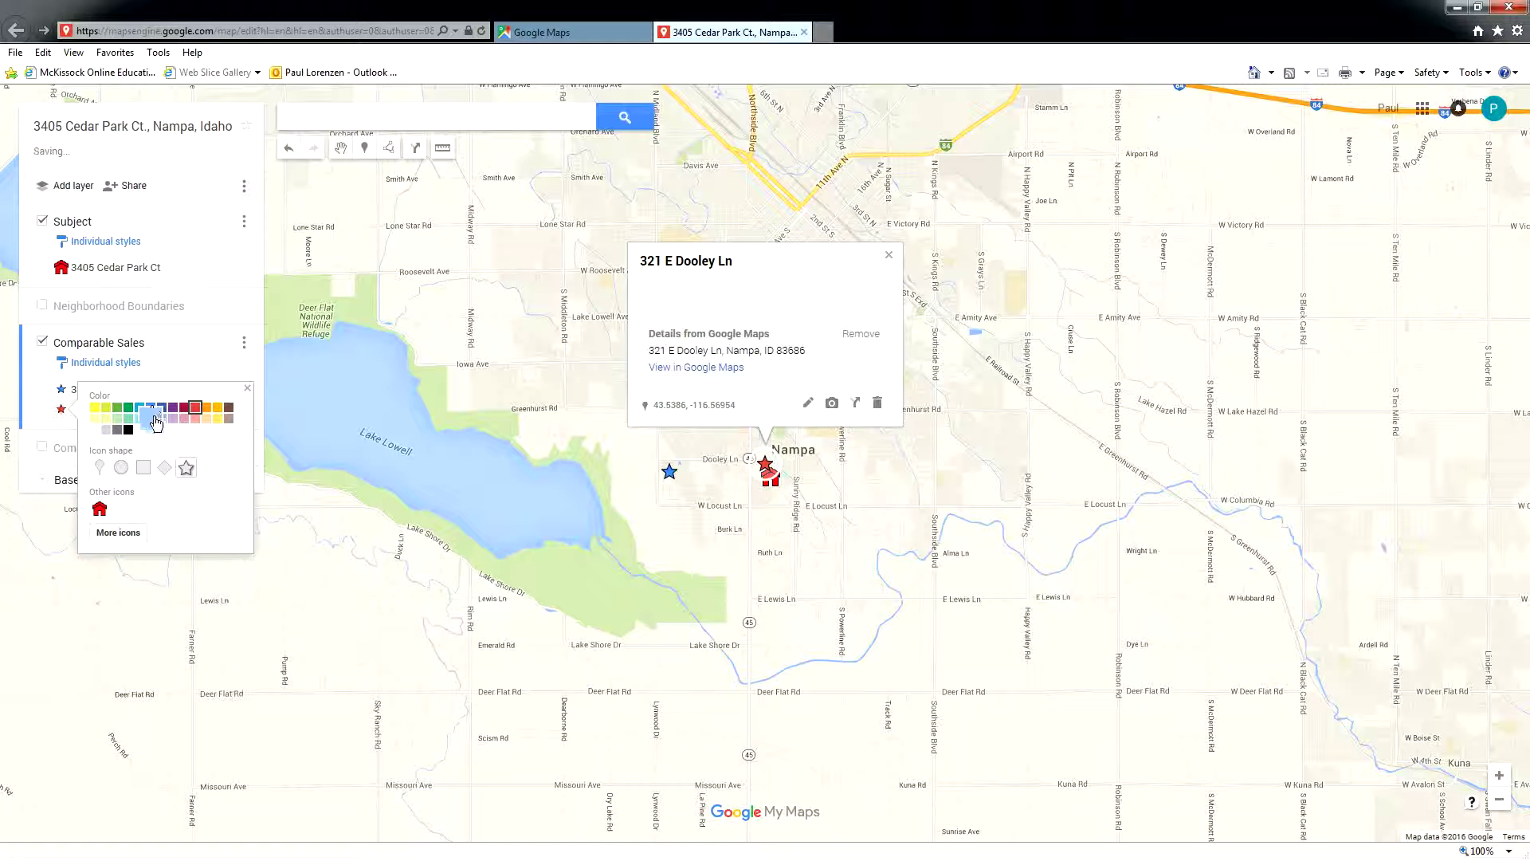
{"action": "left_click", "coordinate": [150, 407]}
{"action": "left_click", "coordinate": [436, 116]}
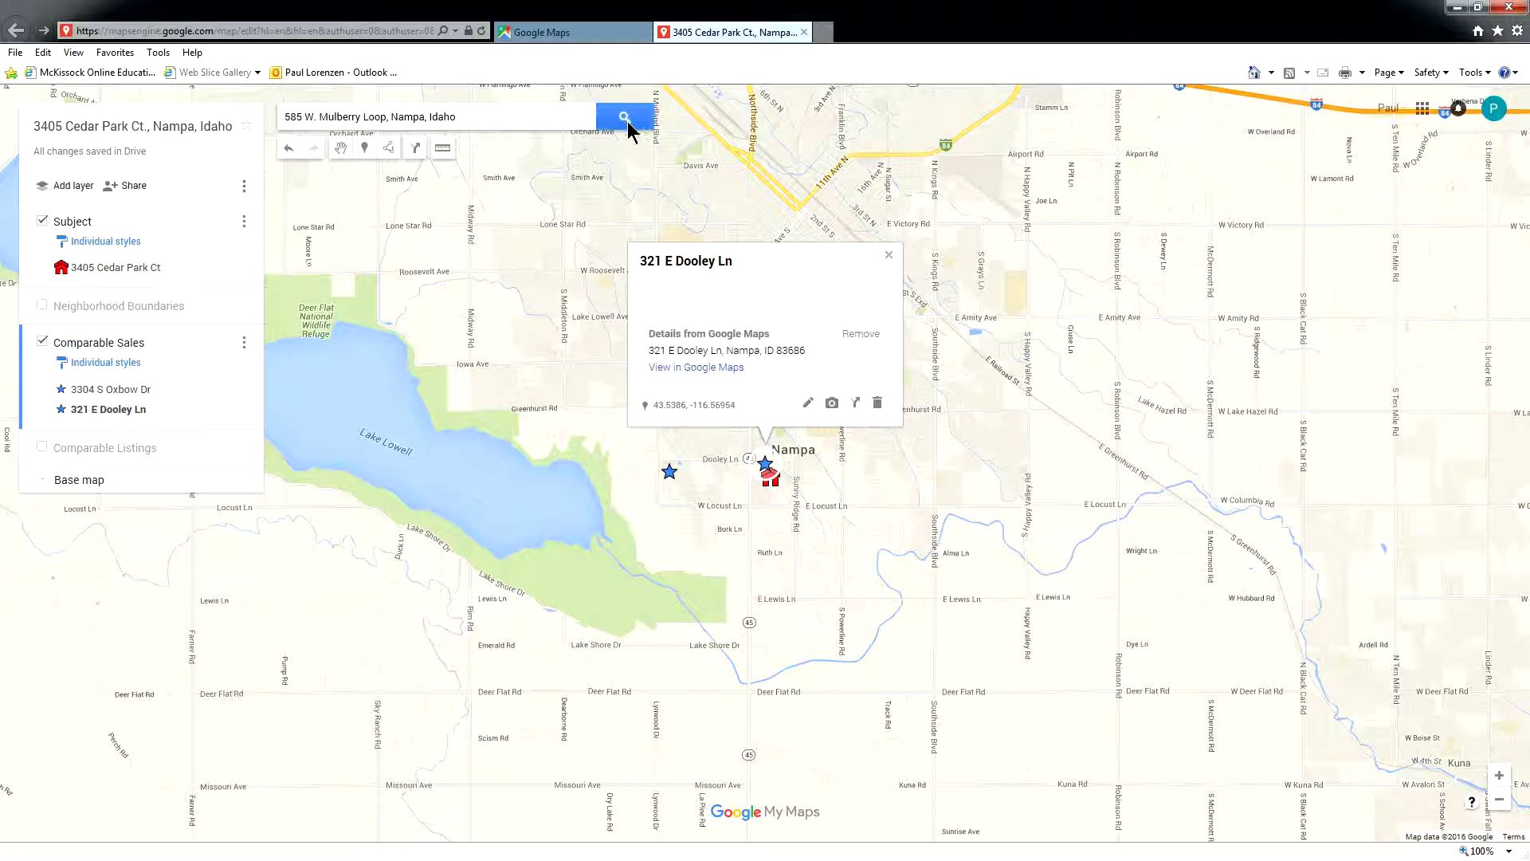
{"action": "left_click", "coordinate": [888, 257]}
{"action": "left_click", "coordinate": [518, 125]}
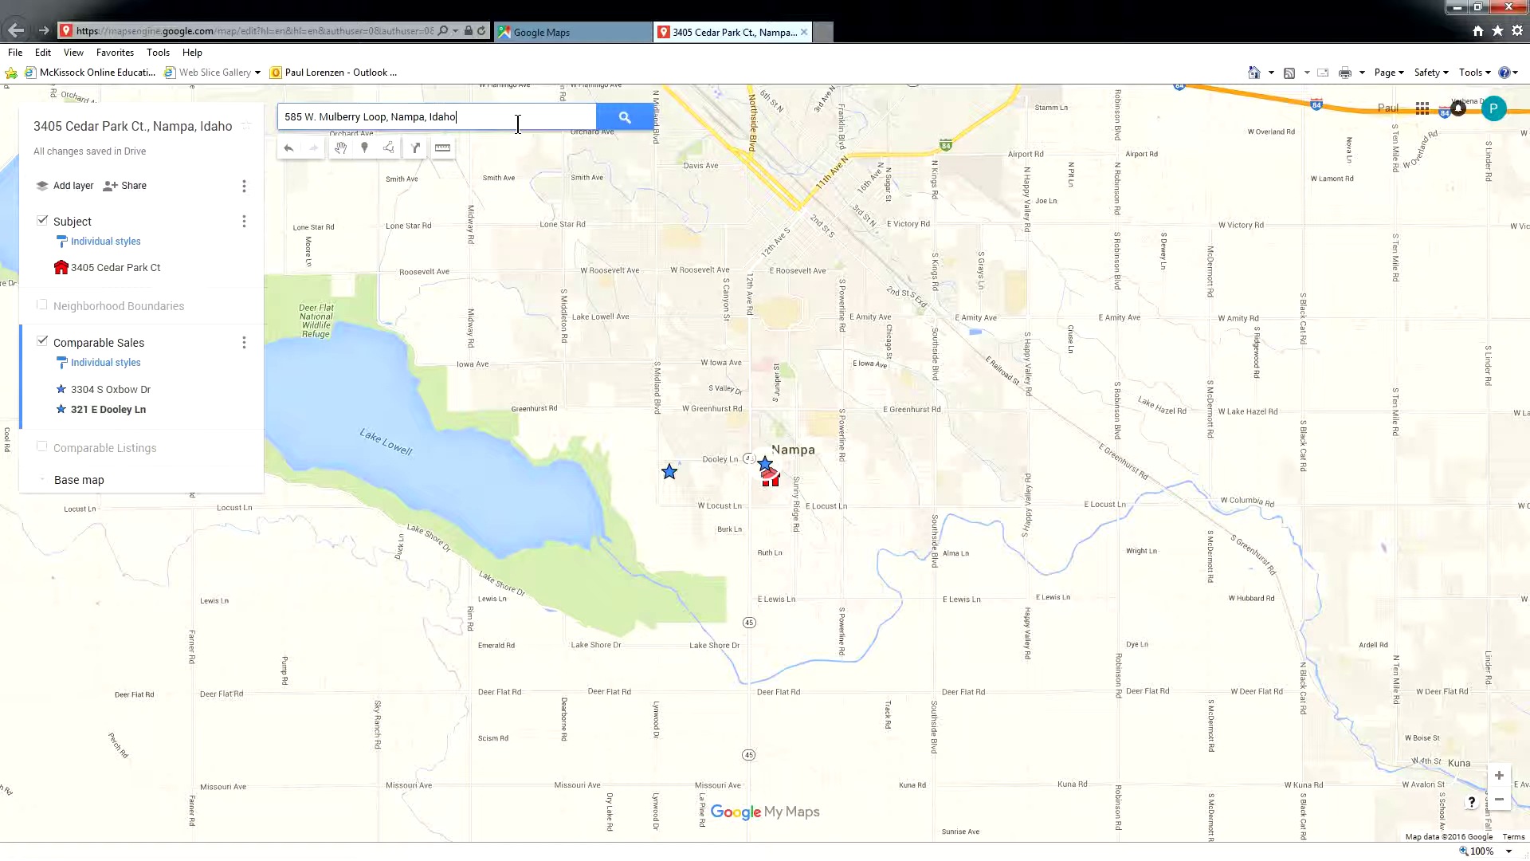
{"action": "type", "text": "o"}
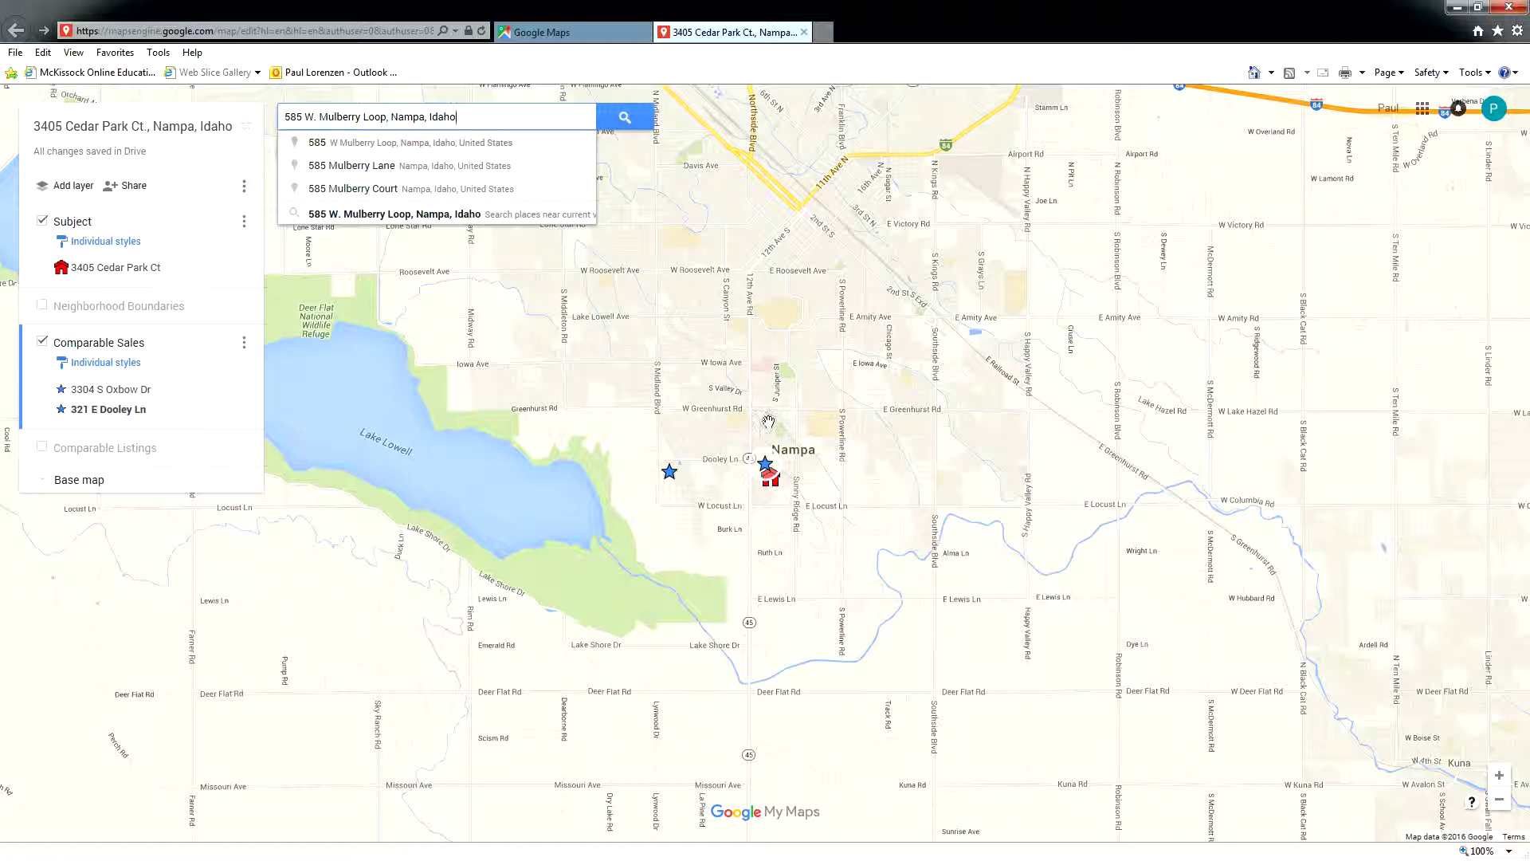
{"action": "left_click", "coordinate": [414, 143]}
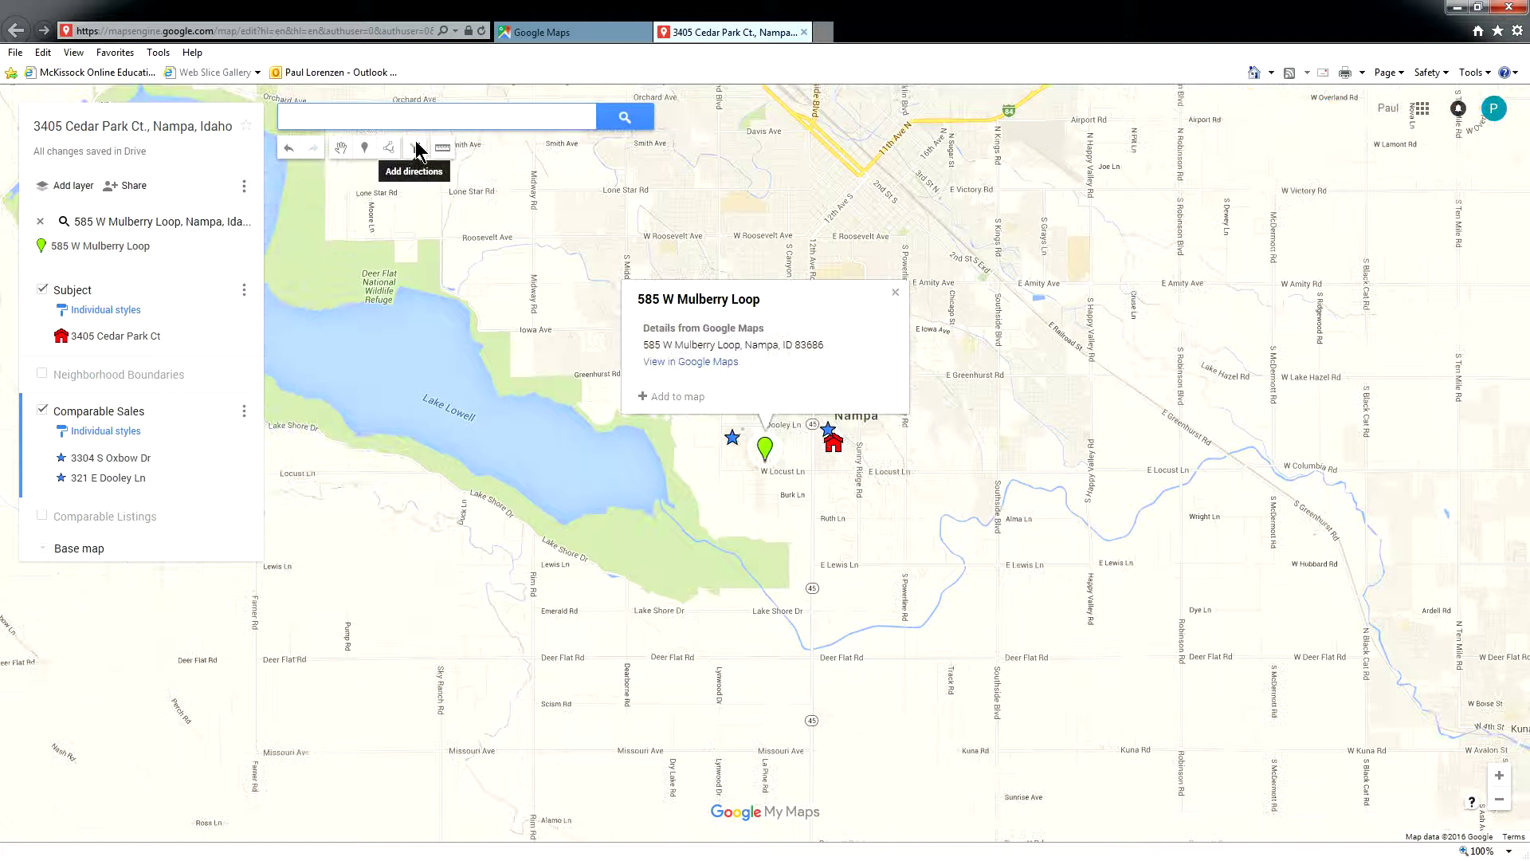
{"action": "left_click", "coordinate": [672, 396]}
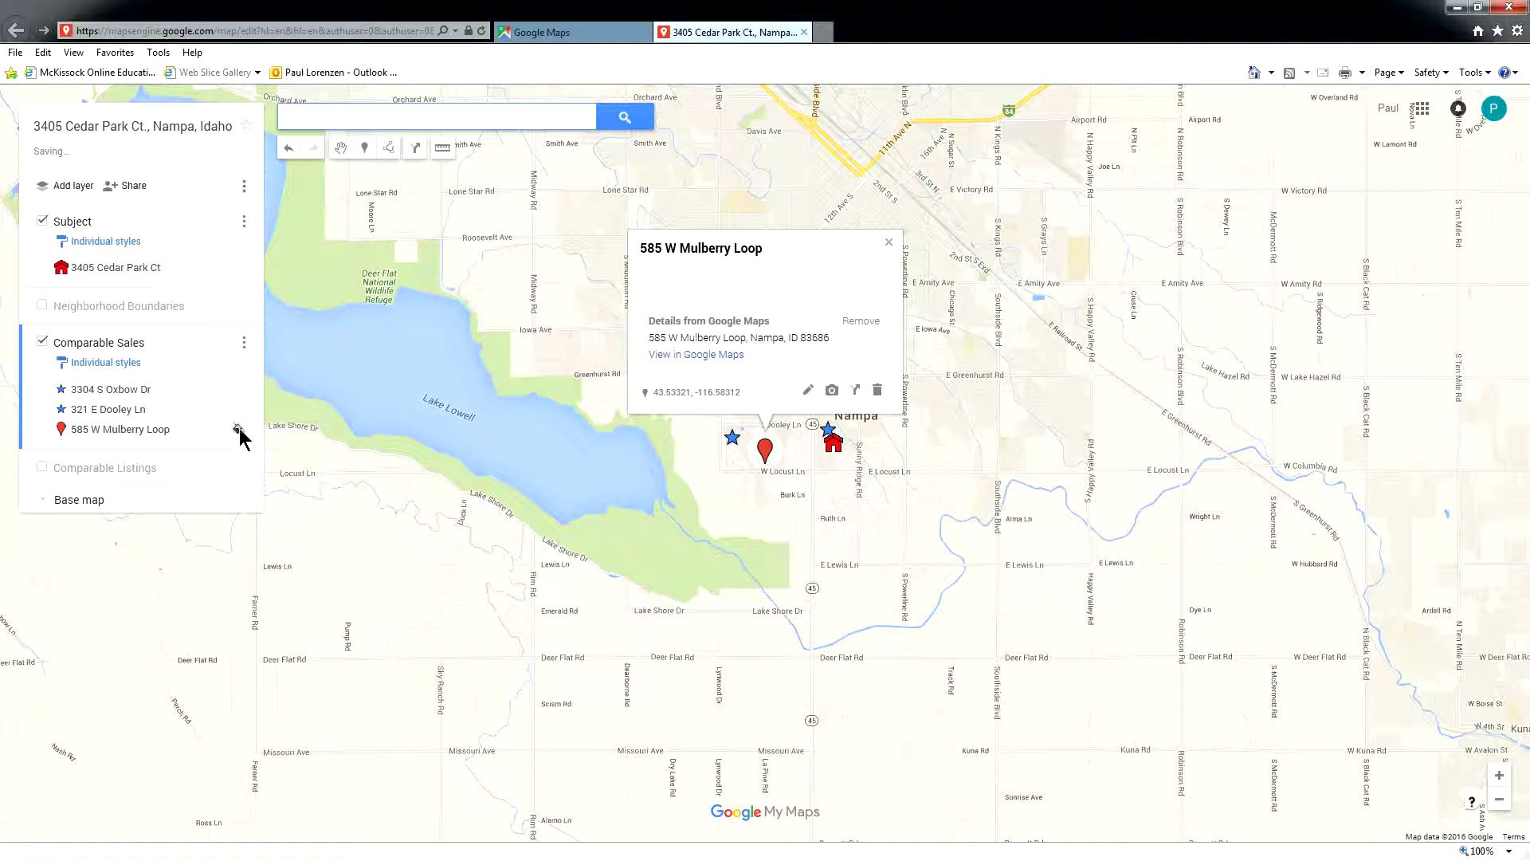
- Make the Mulberry Loop marker a blue star, then hide the Comparable Sales layer
{"action": "left_click", "coordinate": [237, 428]}
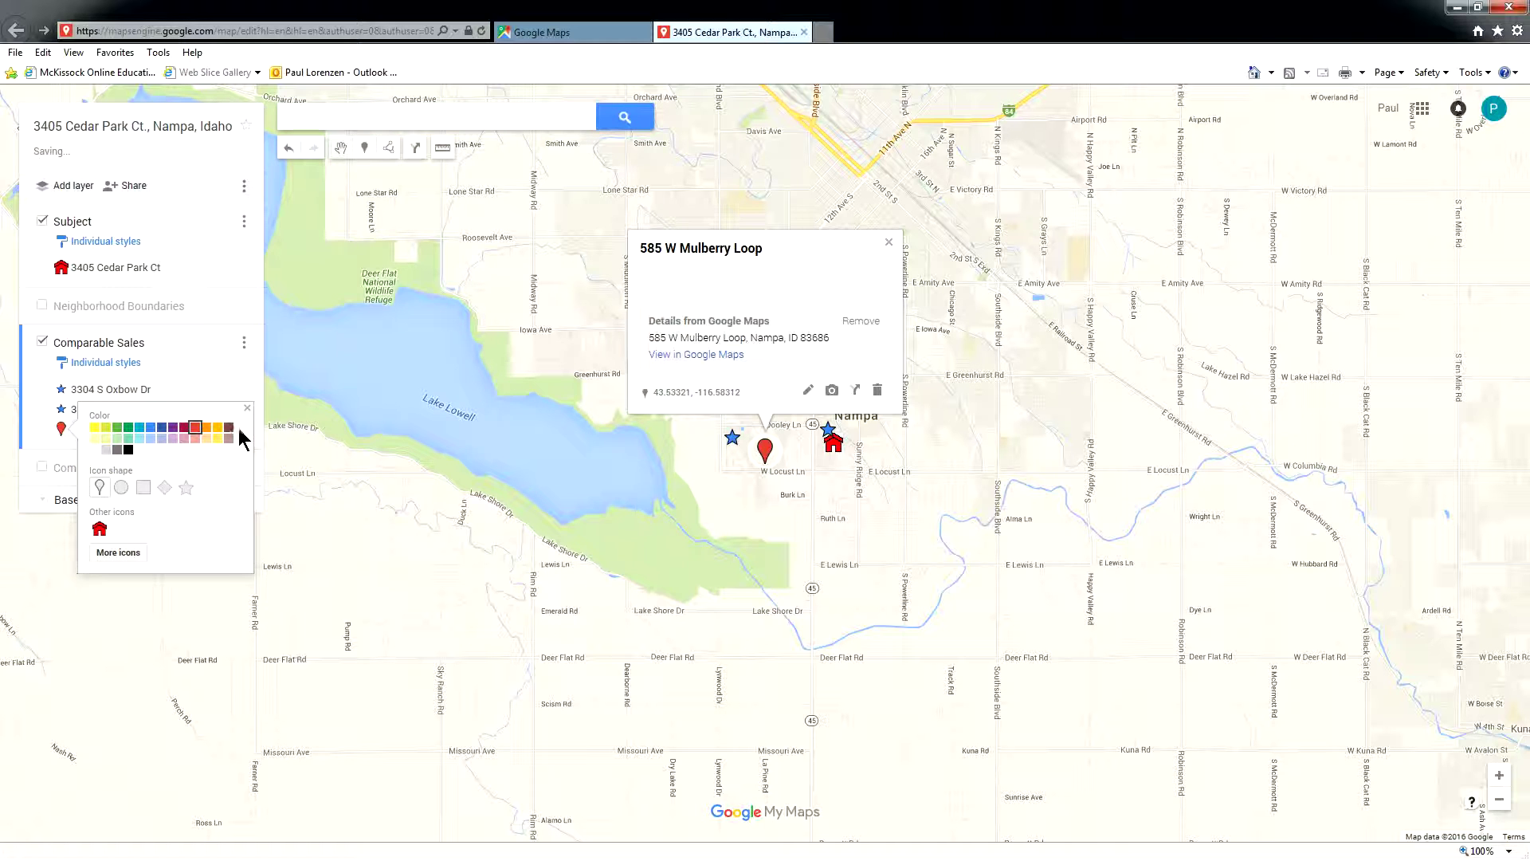
{"action": "left_click", "coordinate": [150, 431]}
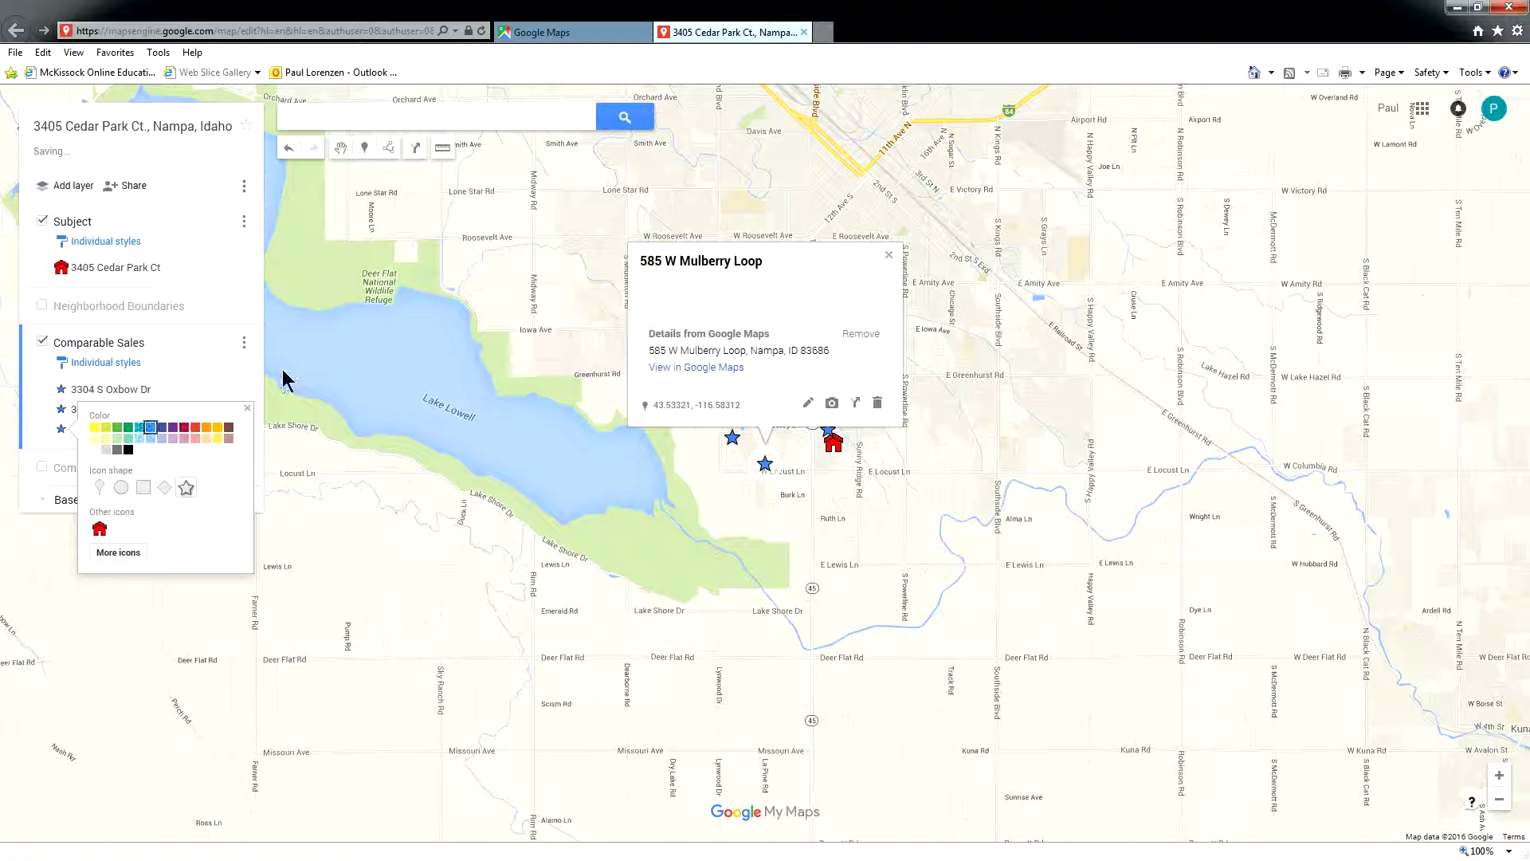
{"action": "left_click", "coordinate": [473, 274]}
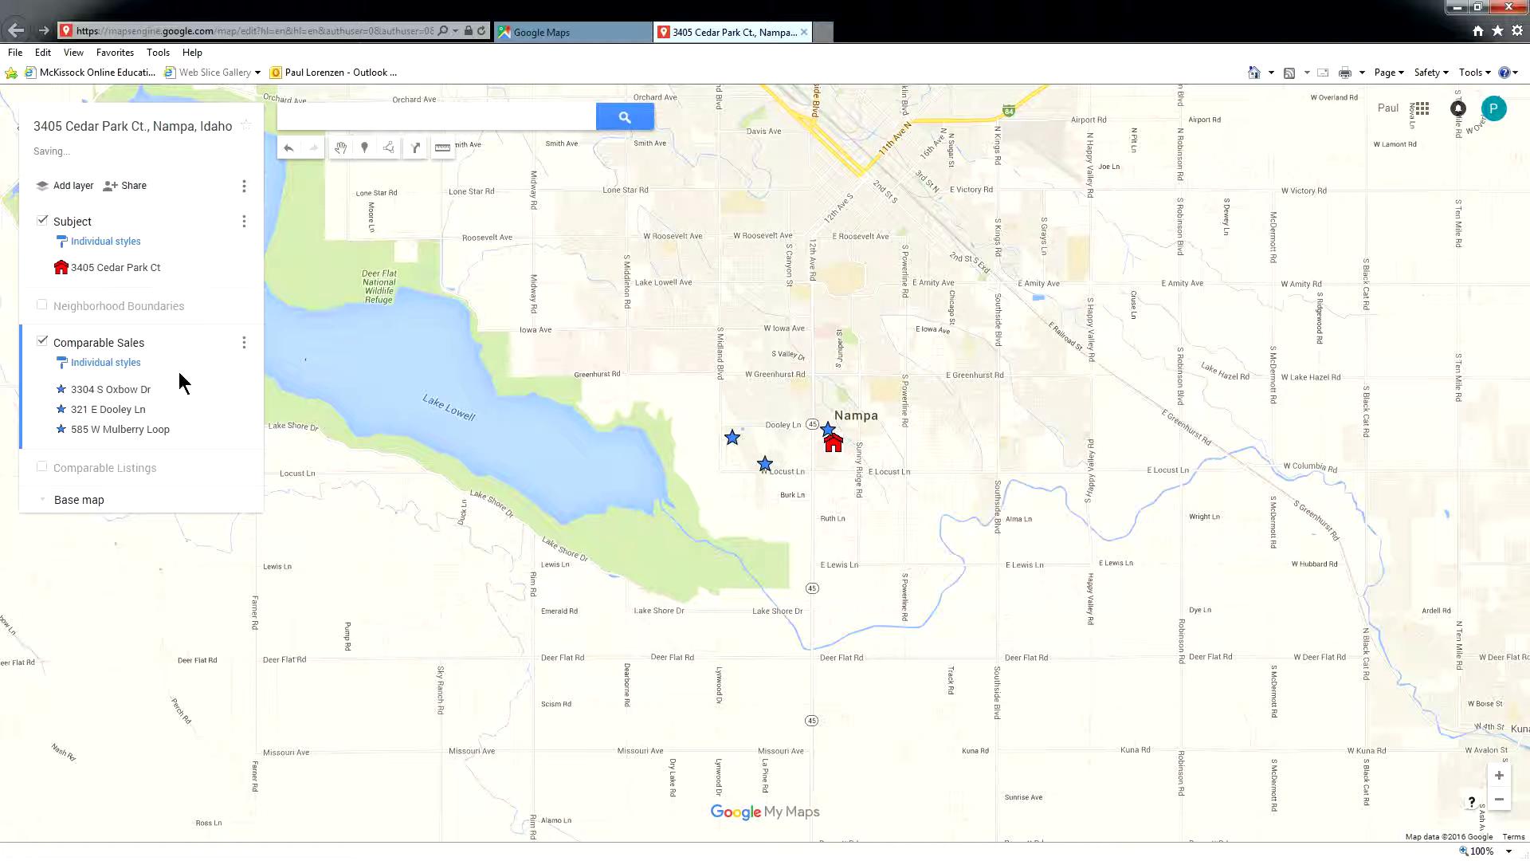
{"action": "left_click", "coordinate": [43, 344]}
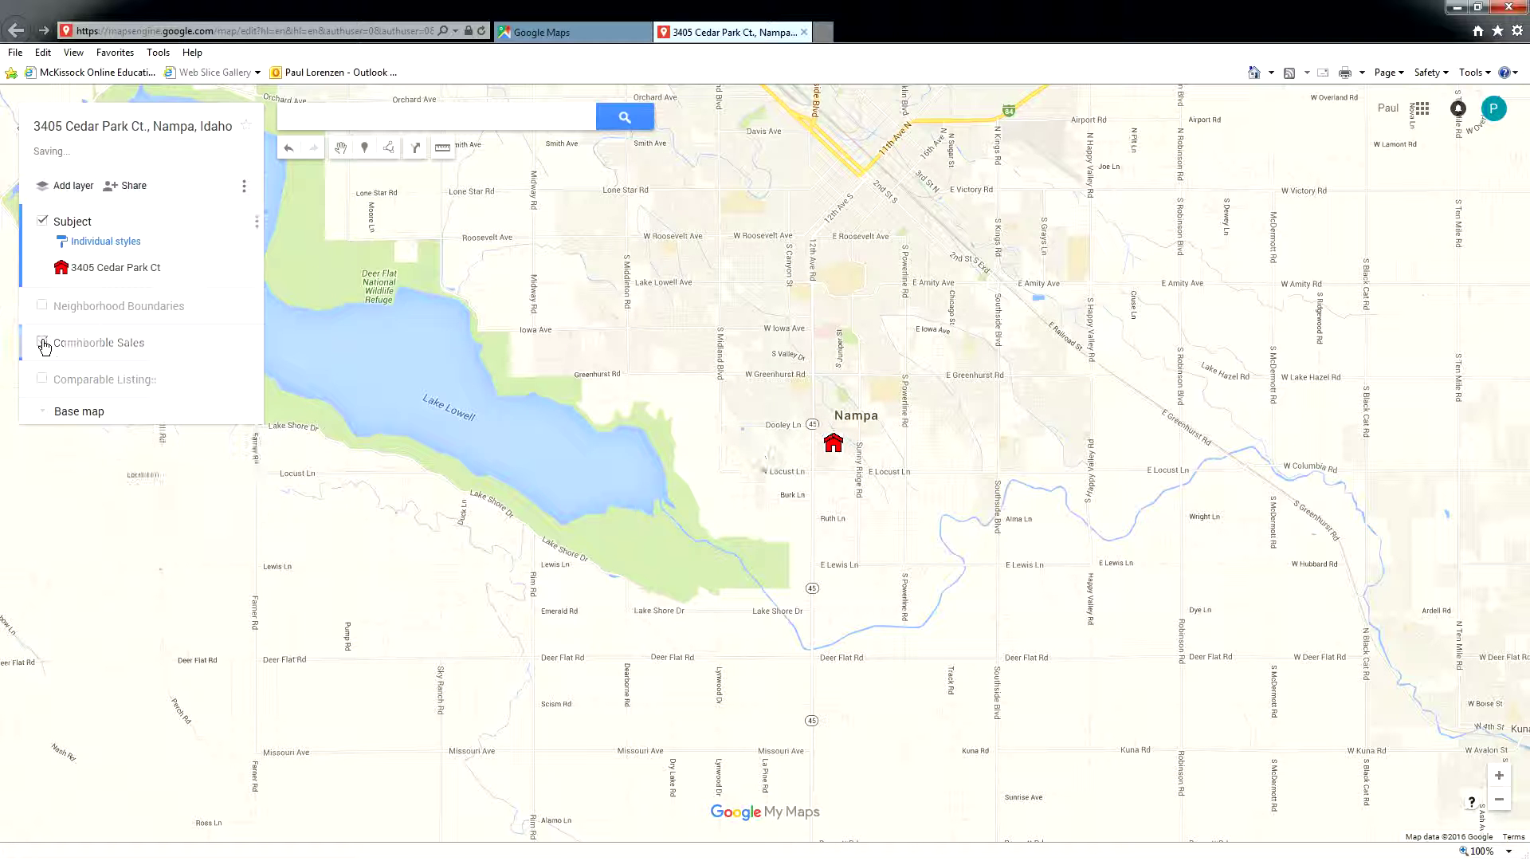
{"action": "left_click", "coordinate": [40, 383]}
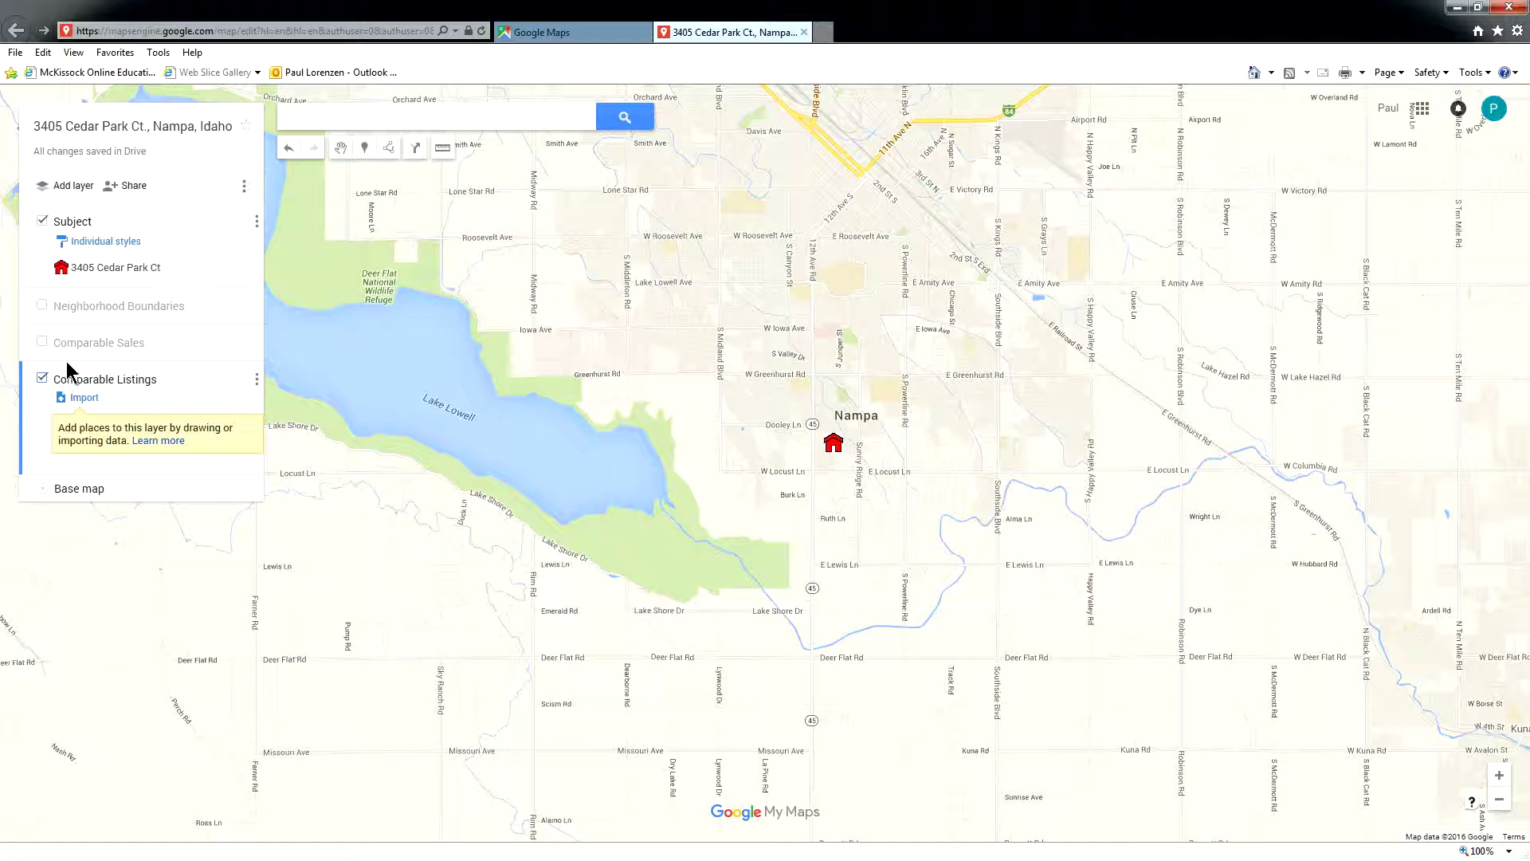
{"action": "left_click", "coordinate": [147, 220]}
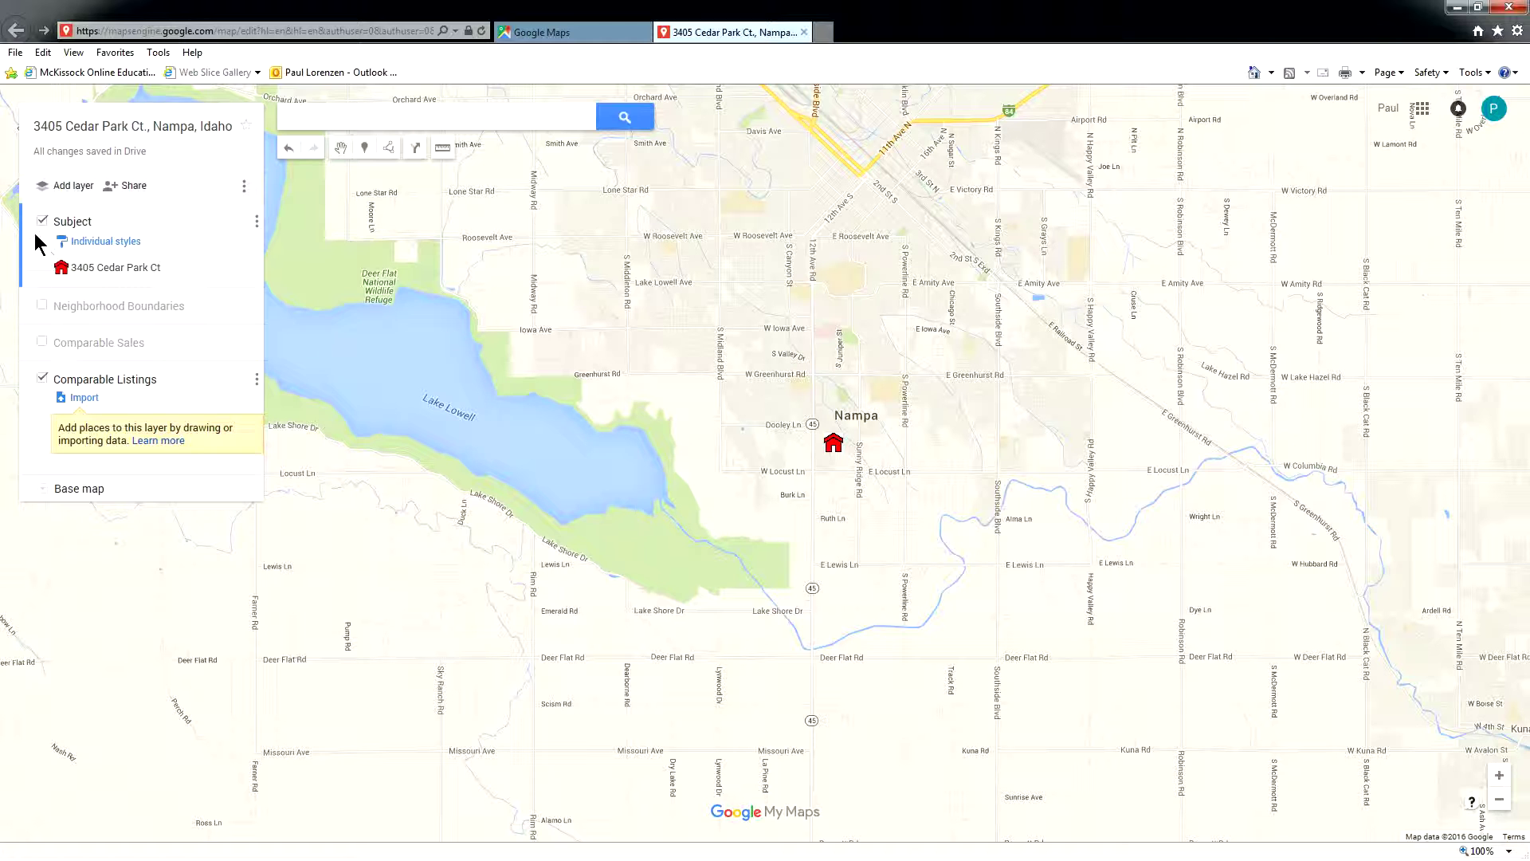
{"action": "left_click", "coordinate": [313, 120]}
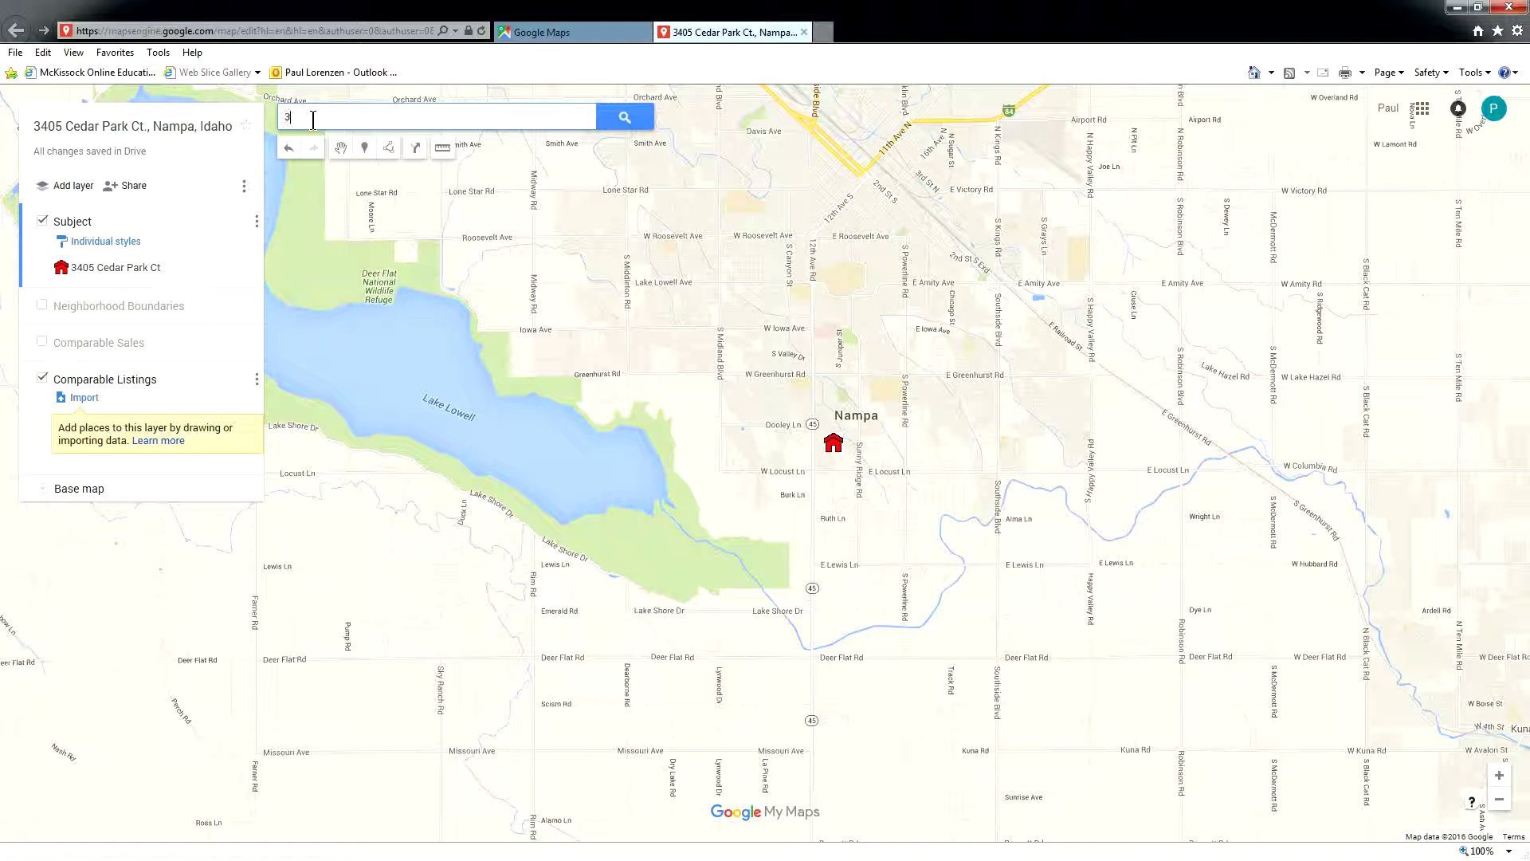
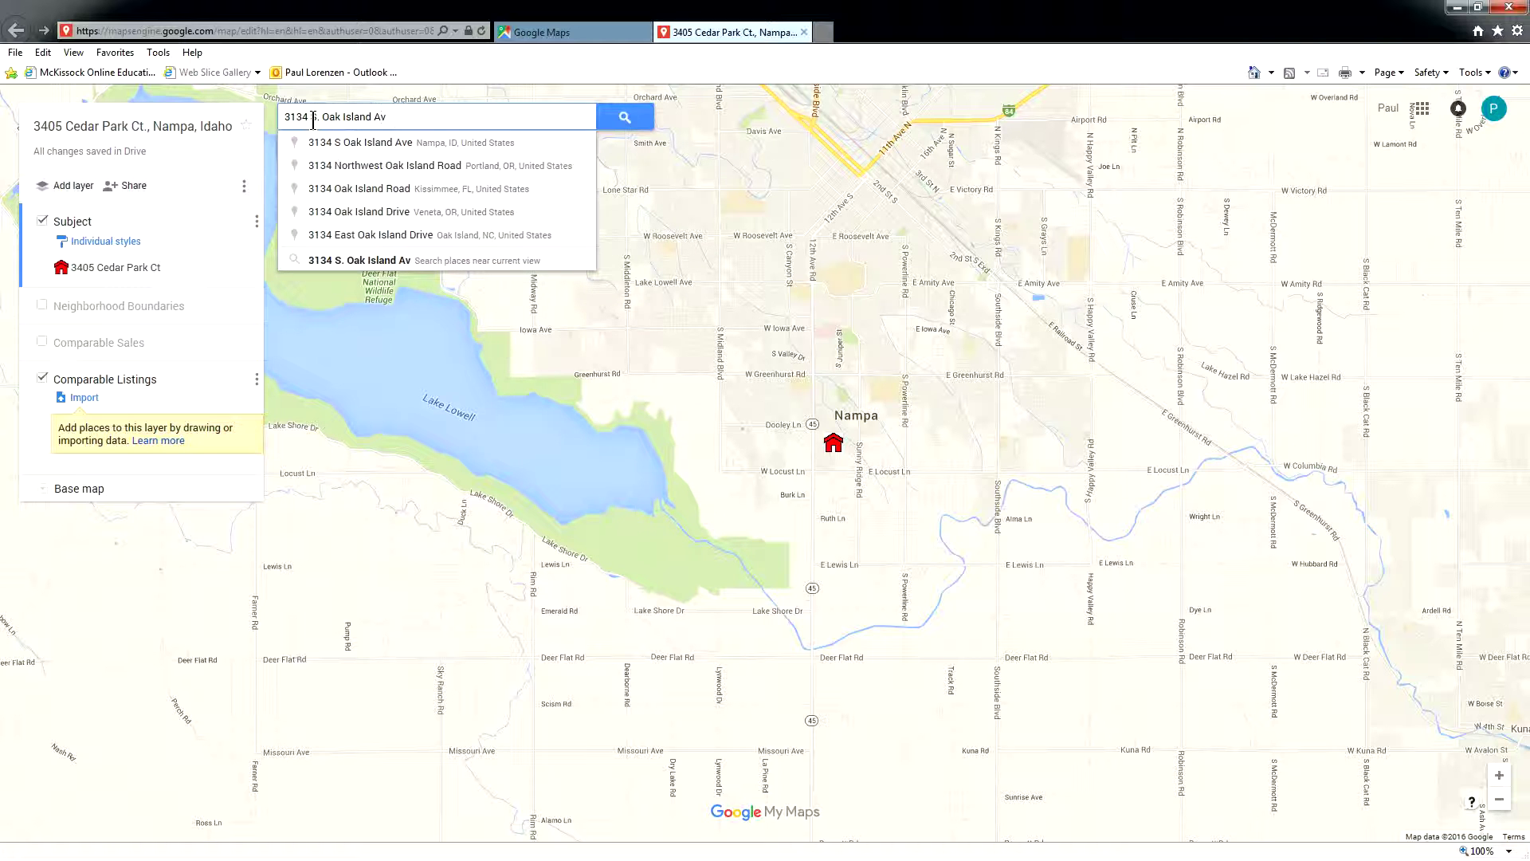
{"action": "left_click", "coordinate": [391, 143]}
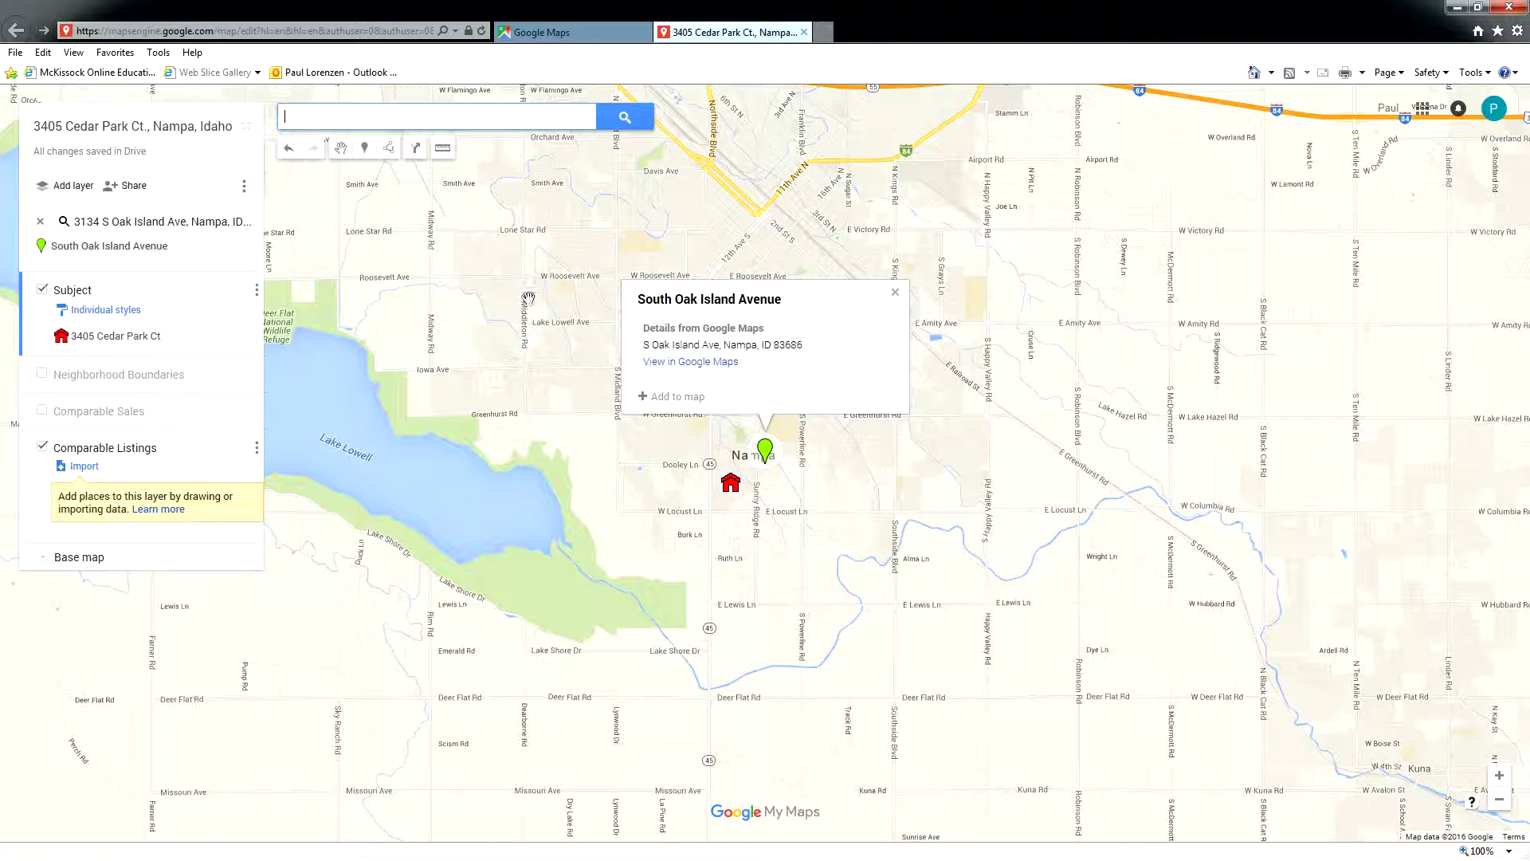
{"action": "left_click", "coordinate": [662, 396]}
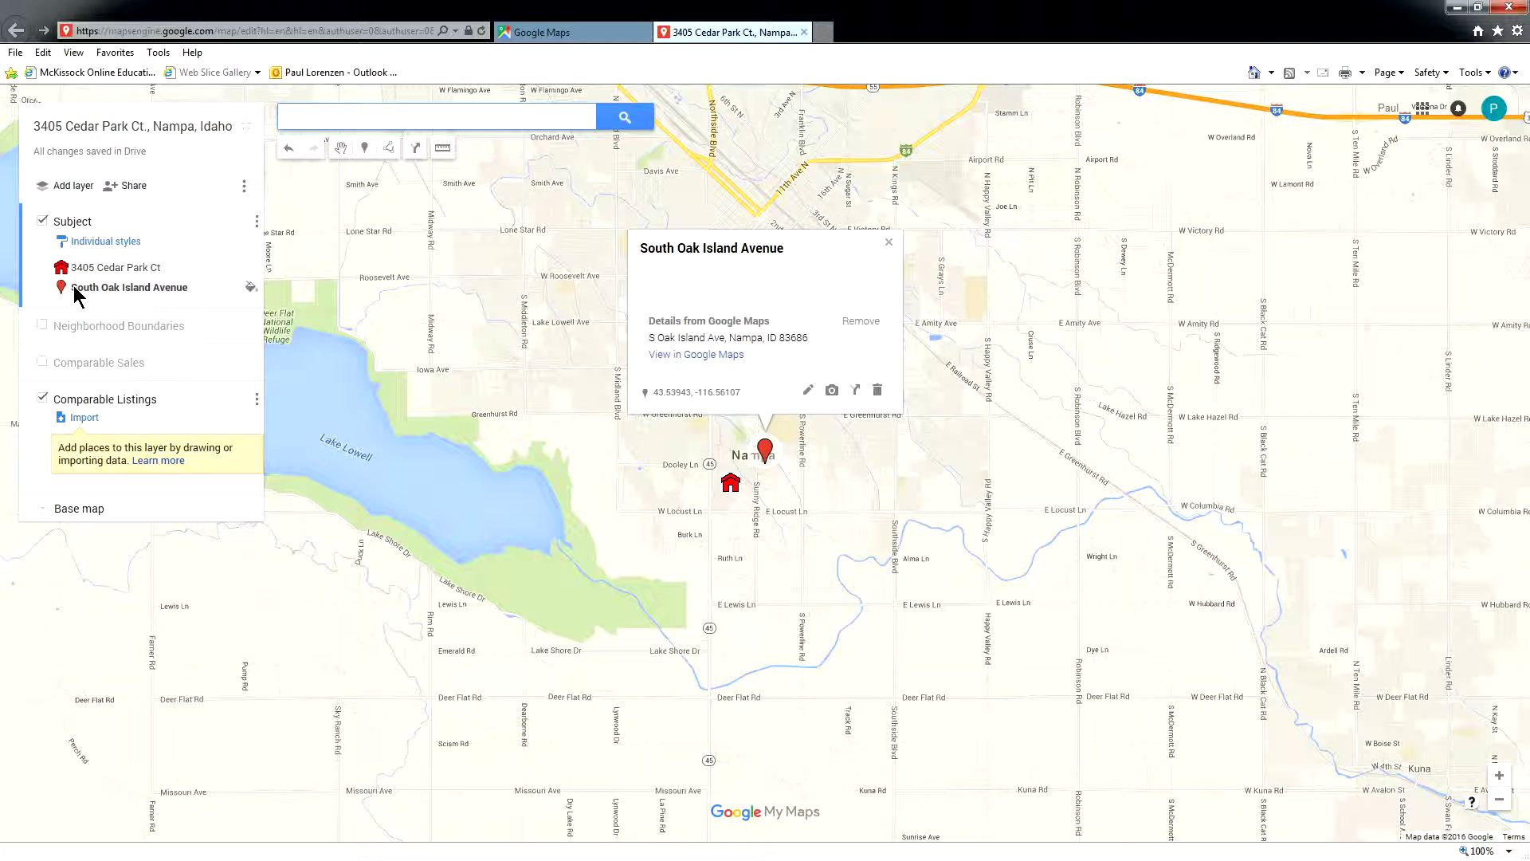
{"action": "left_click_drag", "start_coordinate": [62, 288], "coordinate": [66, 432]}
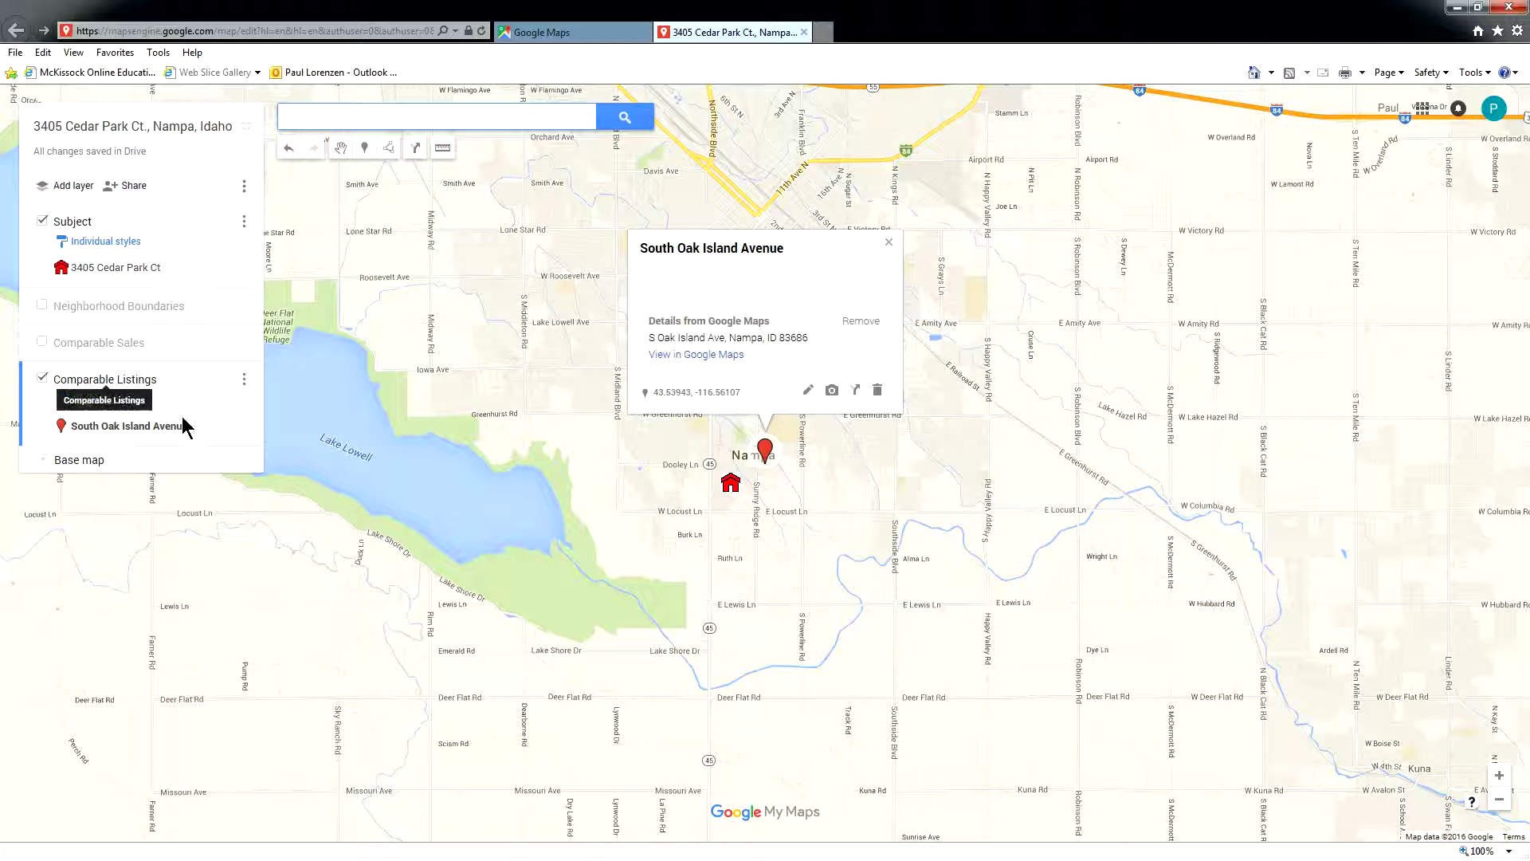
- Replace the Oak Island Avenue red pin with the checkered-flag icon from the Recreation icons
{"action": "left_click", "coordinate": [237, 427]}
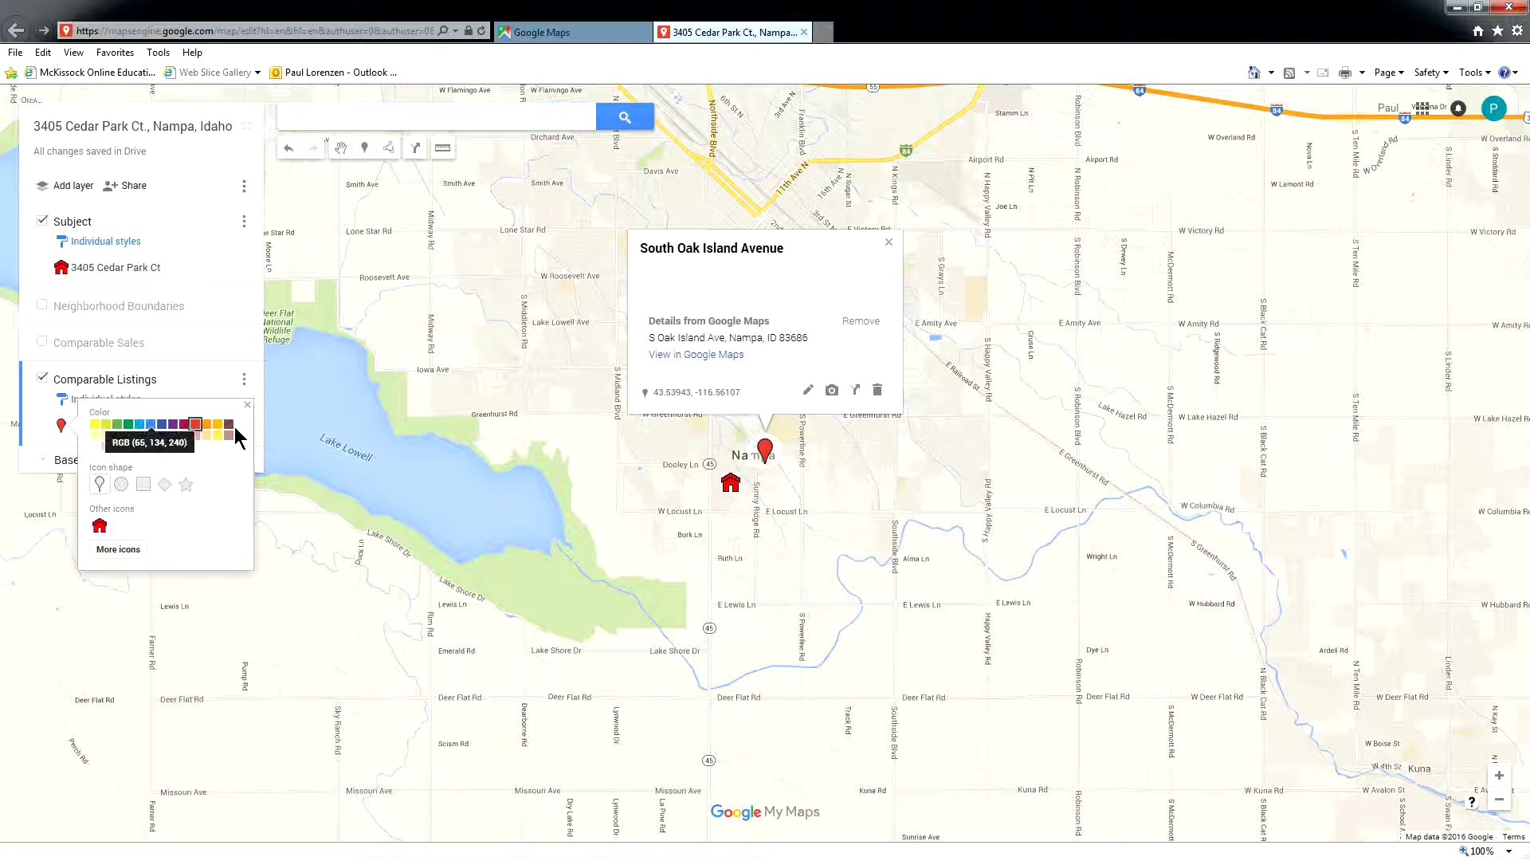
{"action": "left_click", "coordinate": [115, 548]}
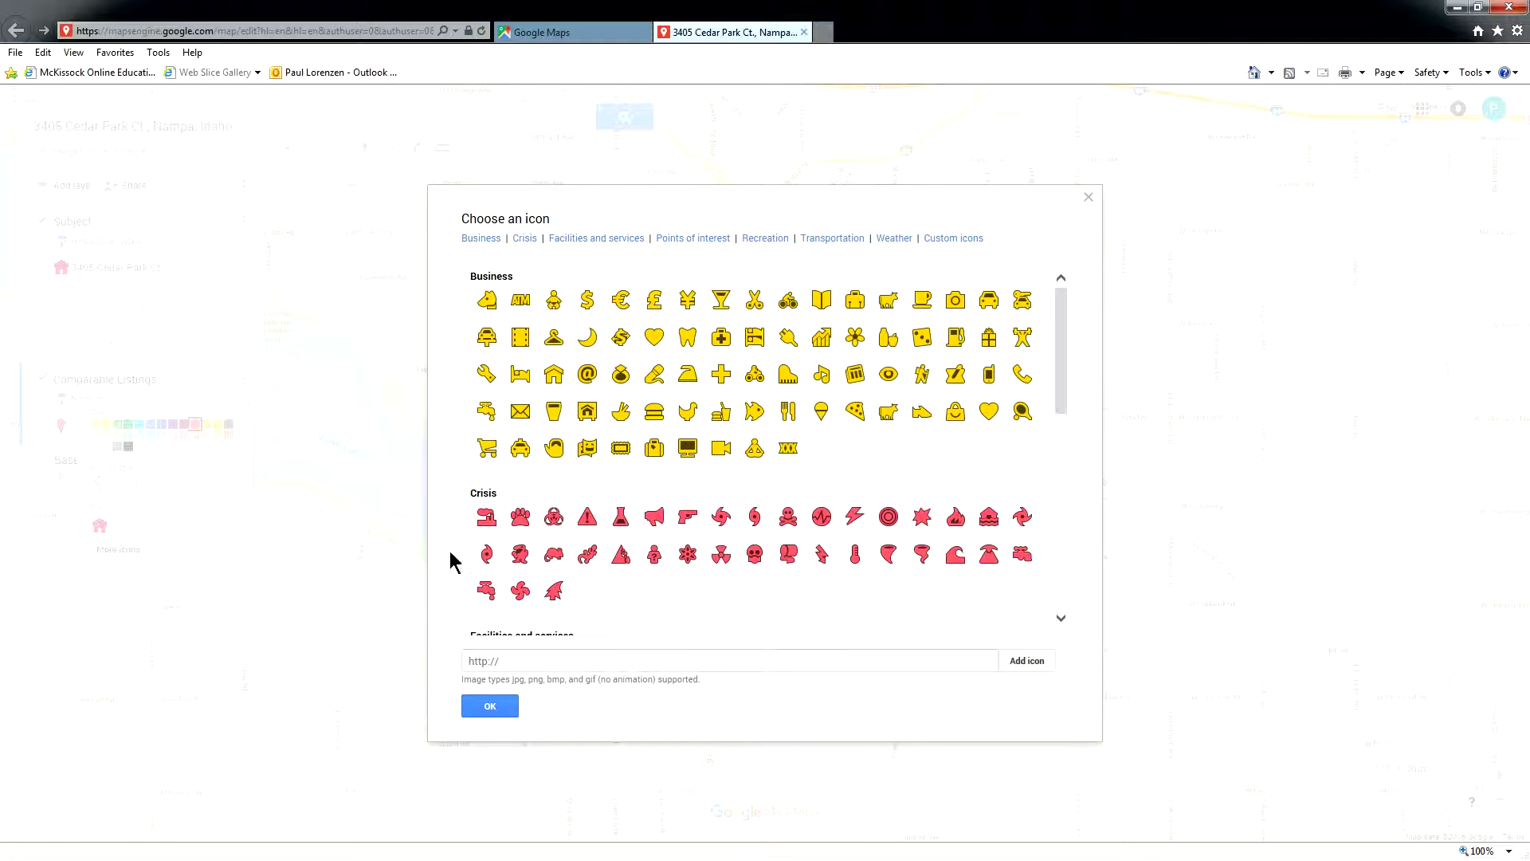
{"action": "left_click_drag", "start_coordinate": [1064, 360], "coordinate": [1060, 516]}
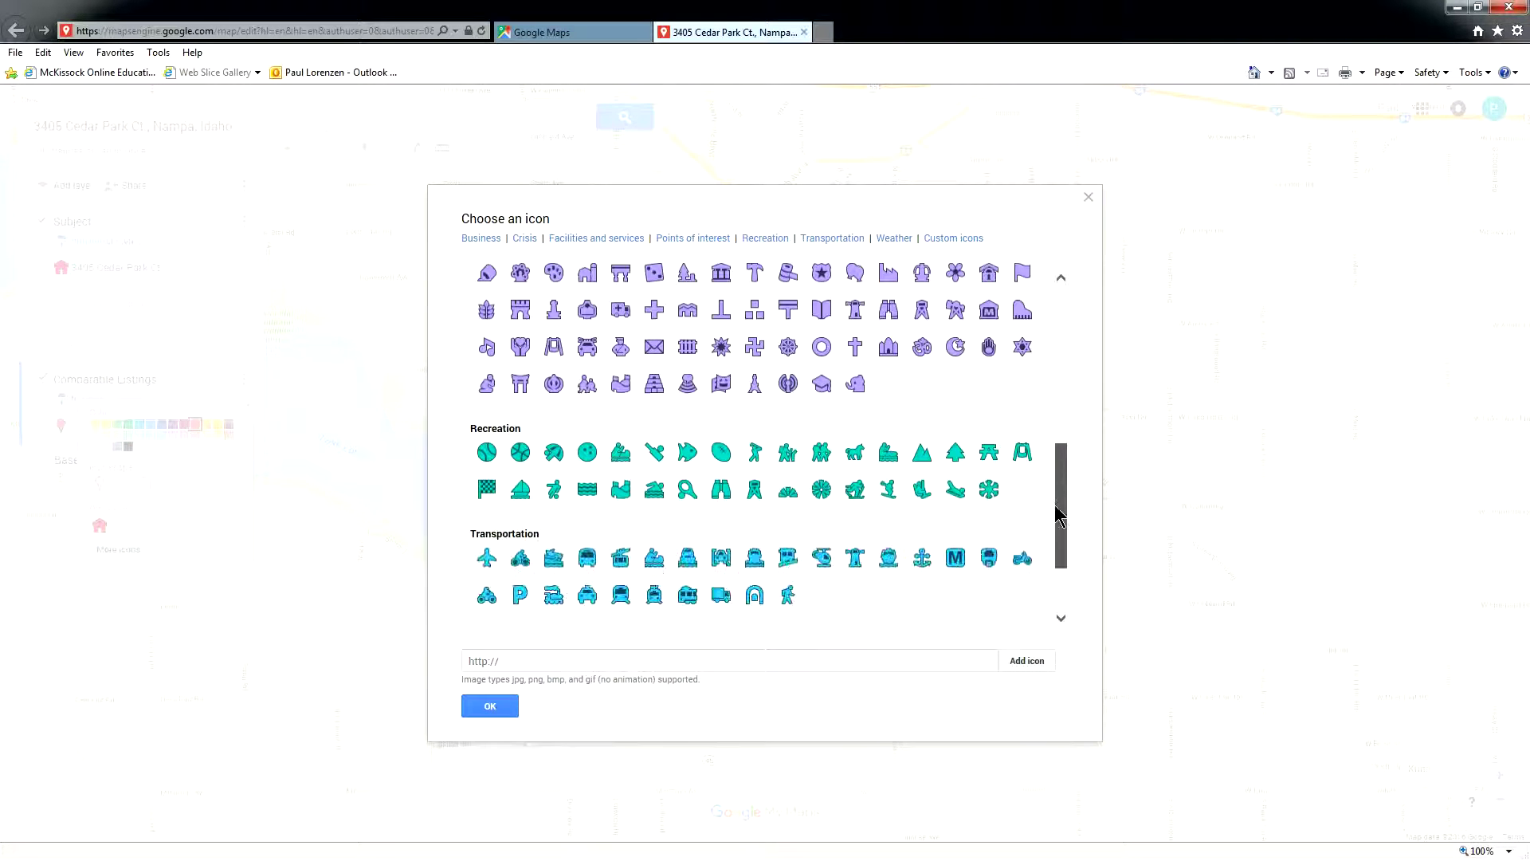
{"action": "left_click", "coordinate": [485, 498]}
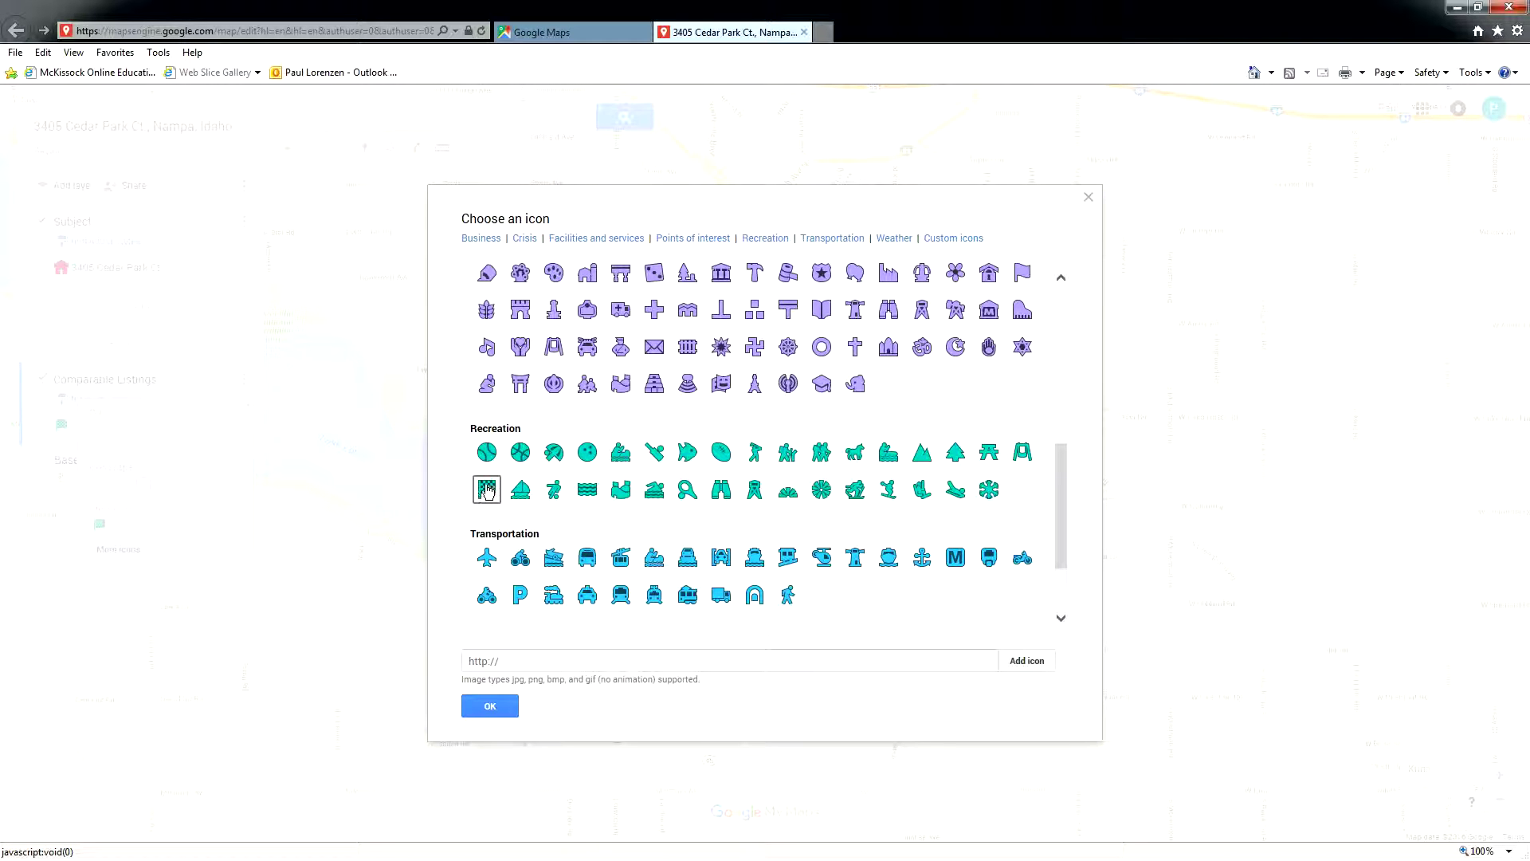
{"action": "left_click", "coordinate": [488, 709]}
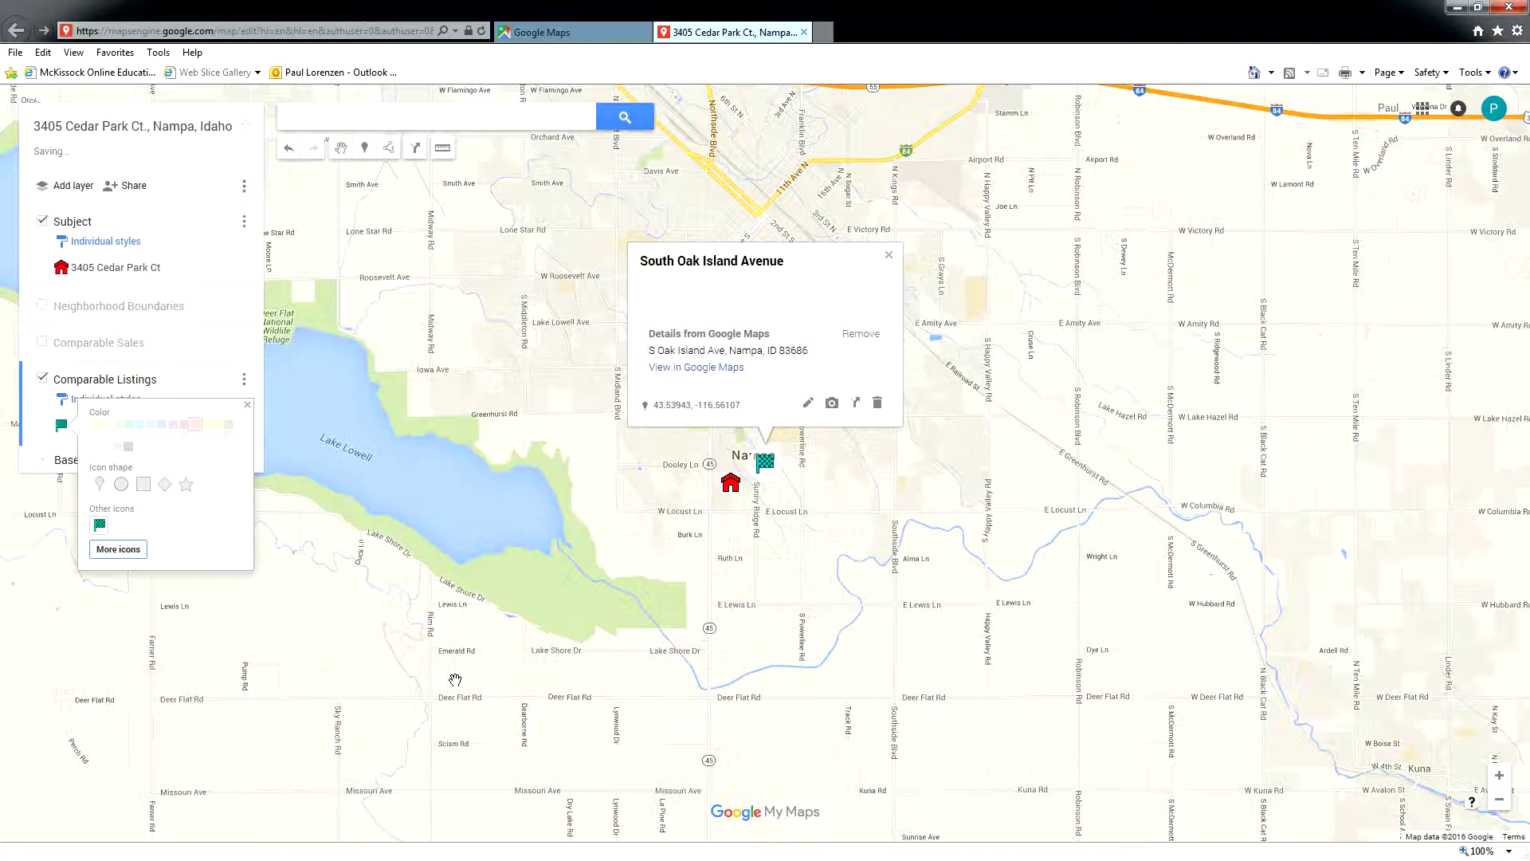
{"action": "left_click", "coordinate": [533, 392]}
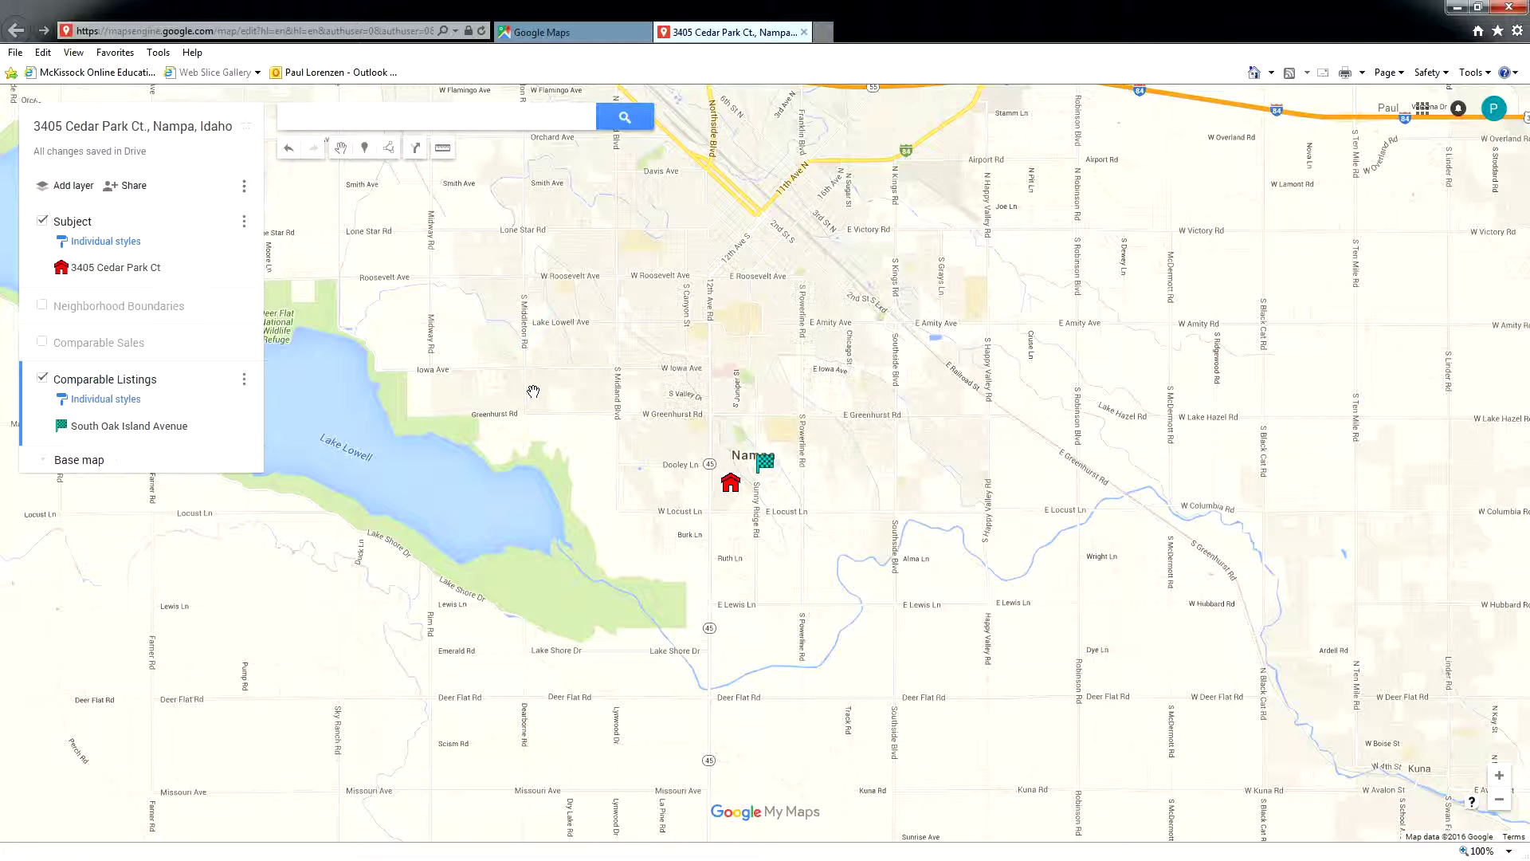
{"action": "left_click", "coordinate": [463, 118]}
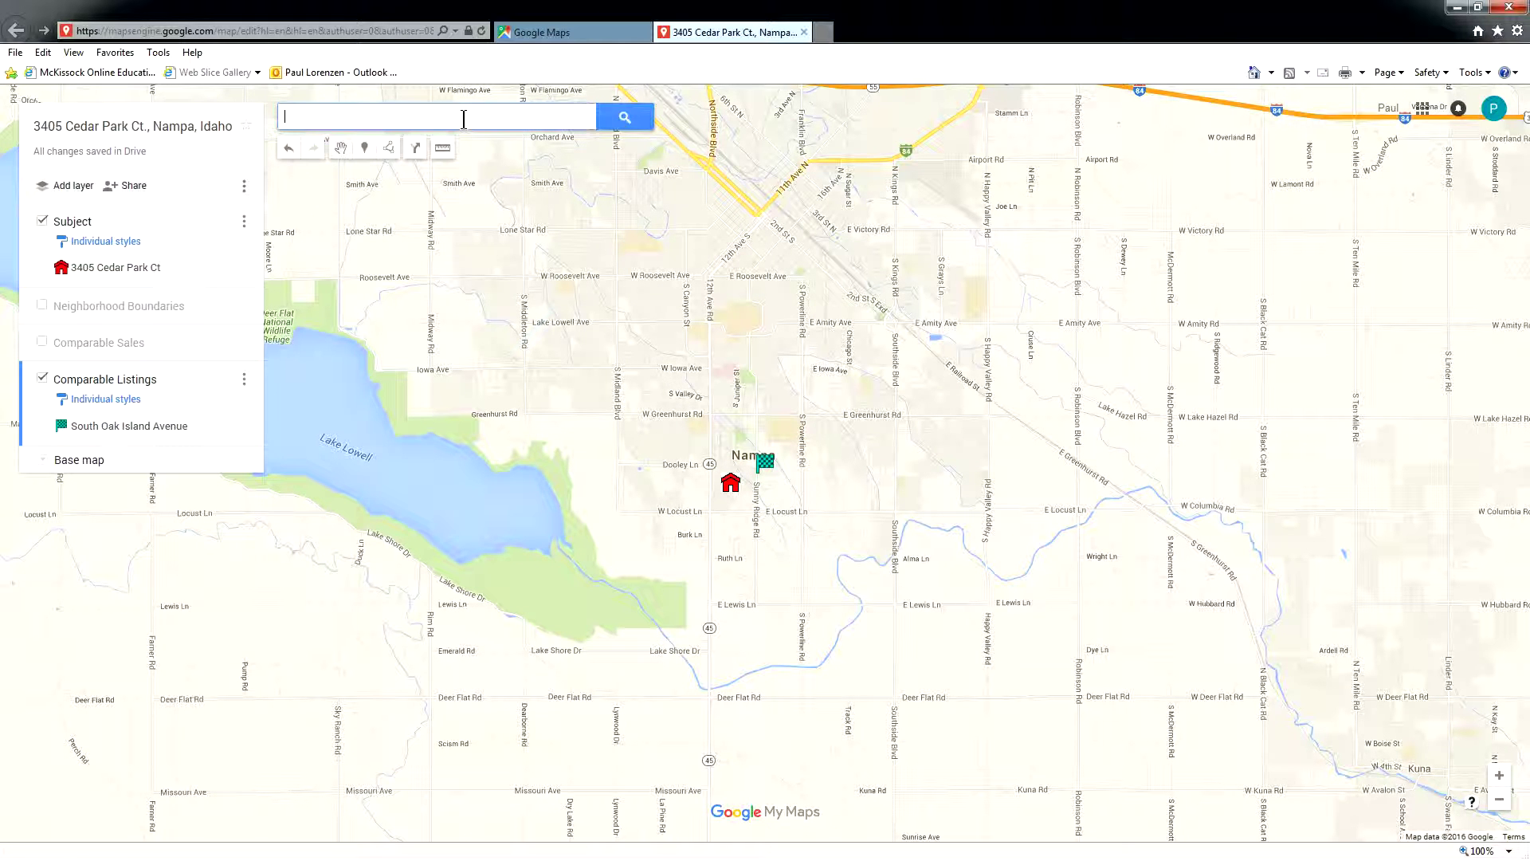
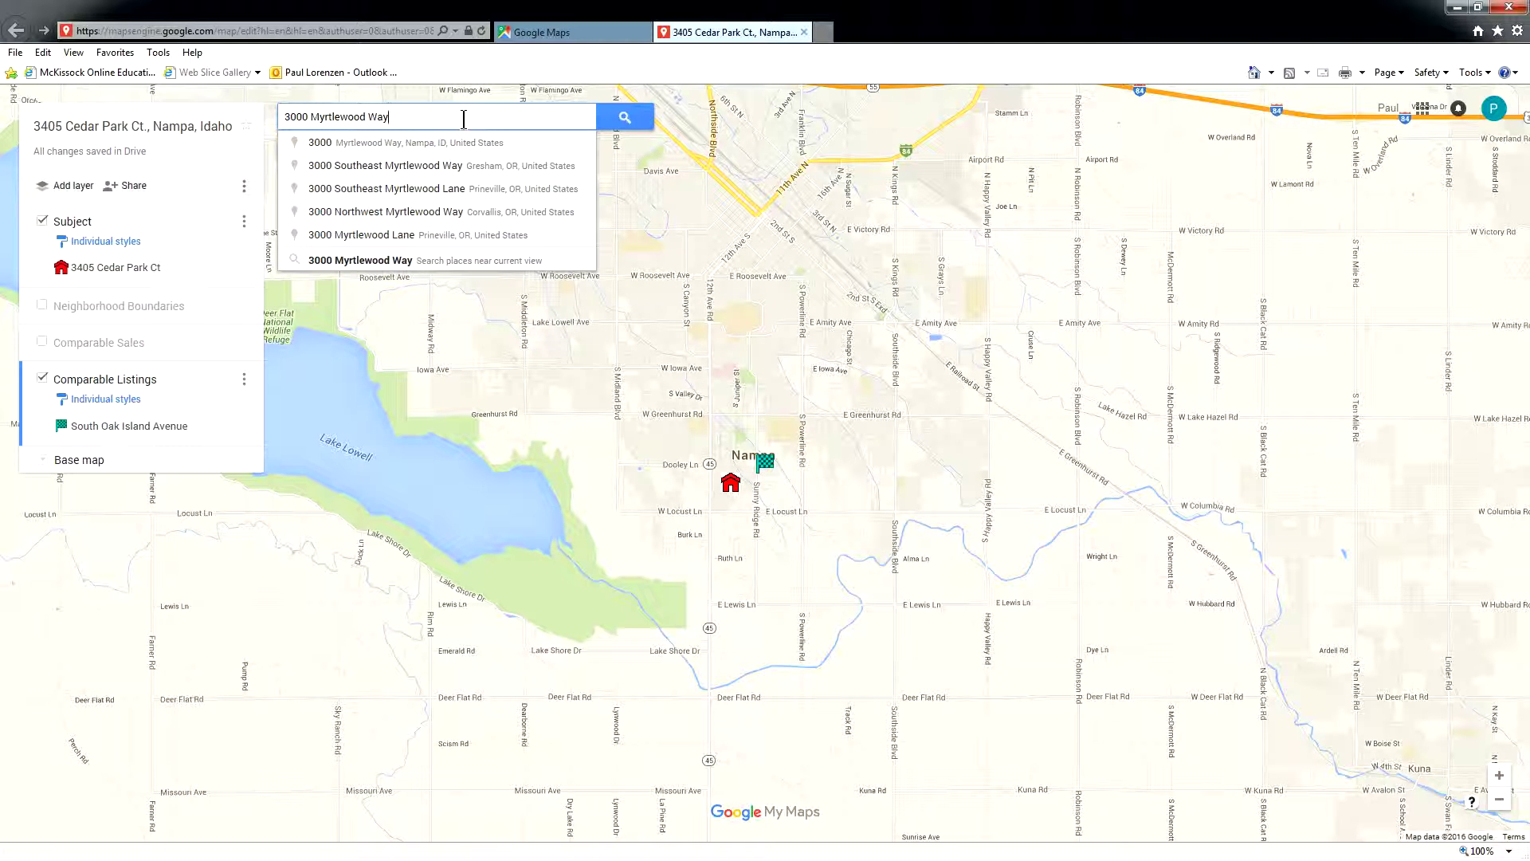
{"action": "left_click", "coordinate": [451, 142]}
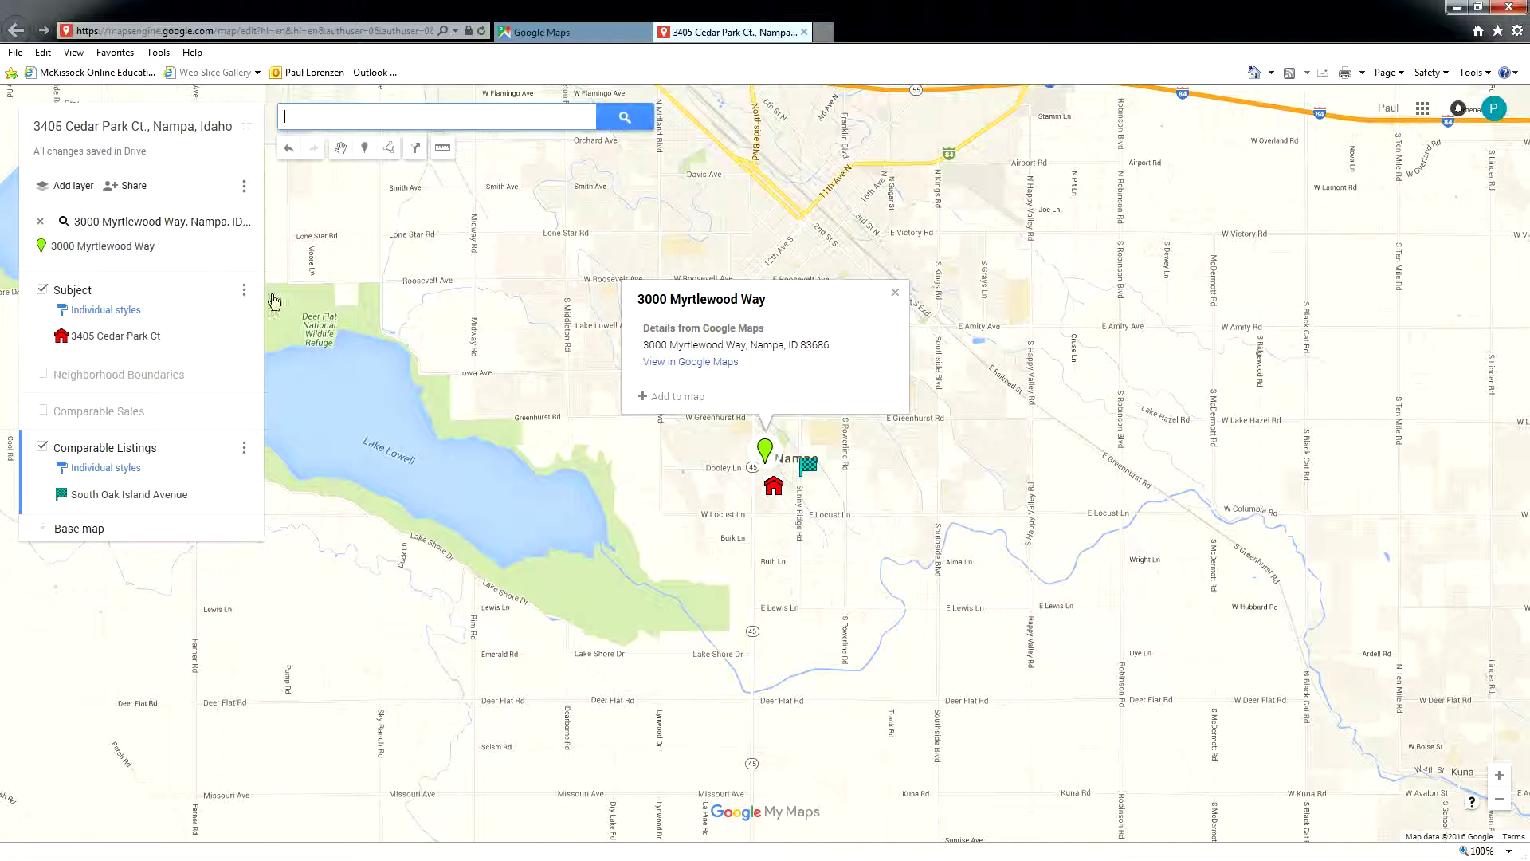
{"action": "left_click", "coordinate": [660, 397]}
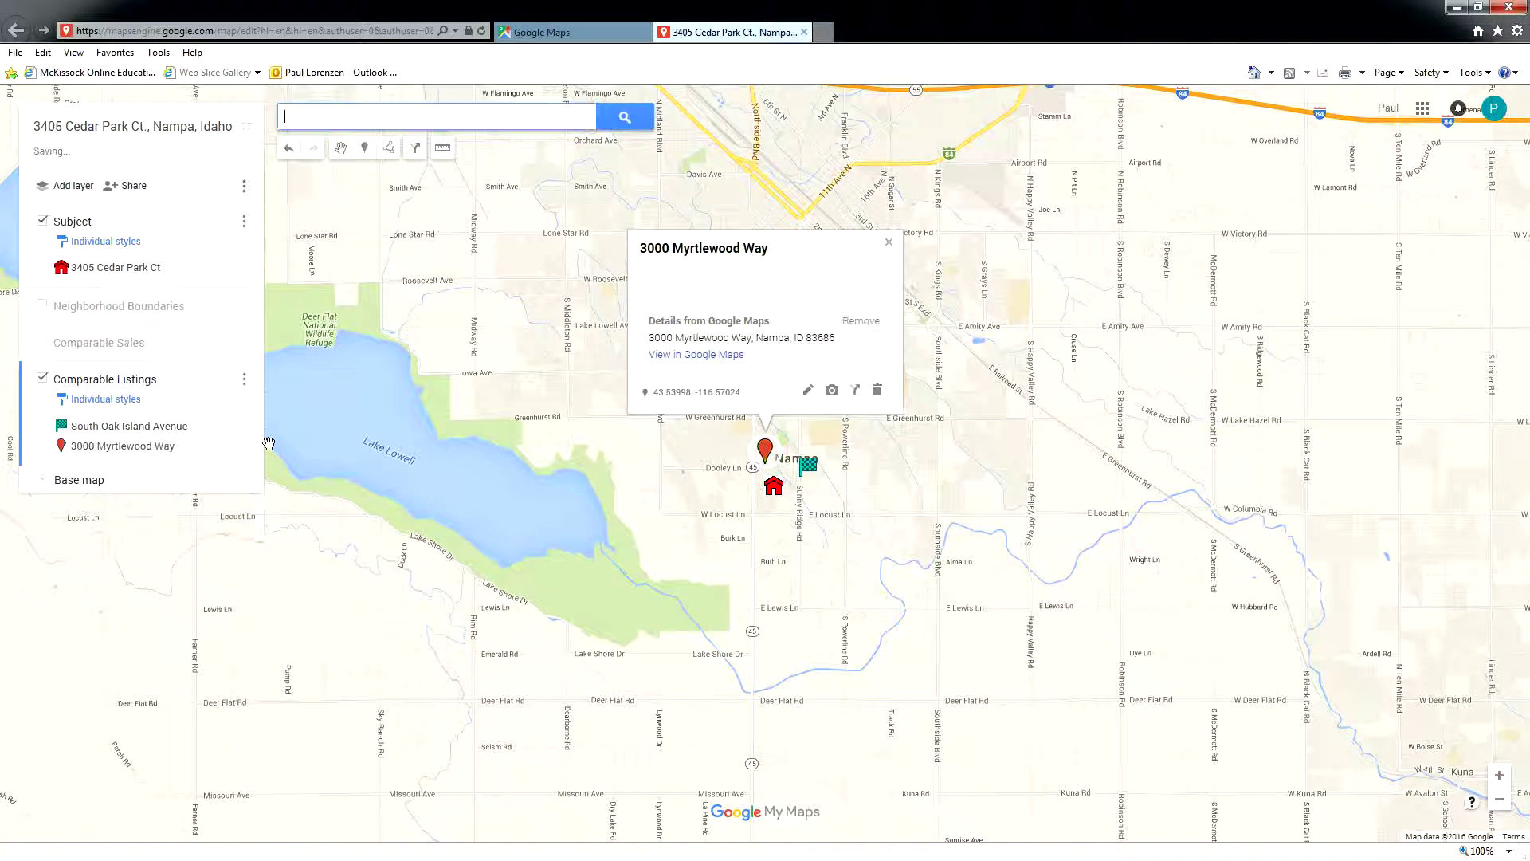
{"action": "left_click", "coordinate": [236, 445]}
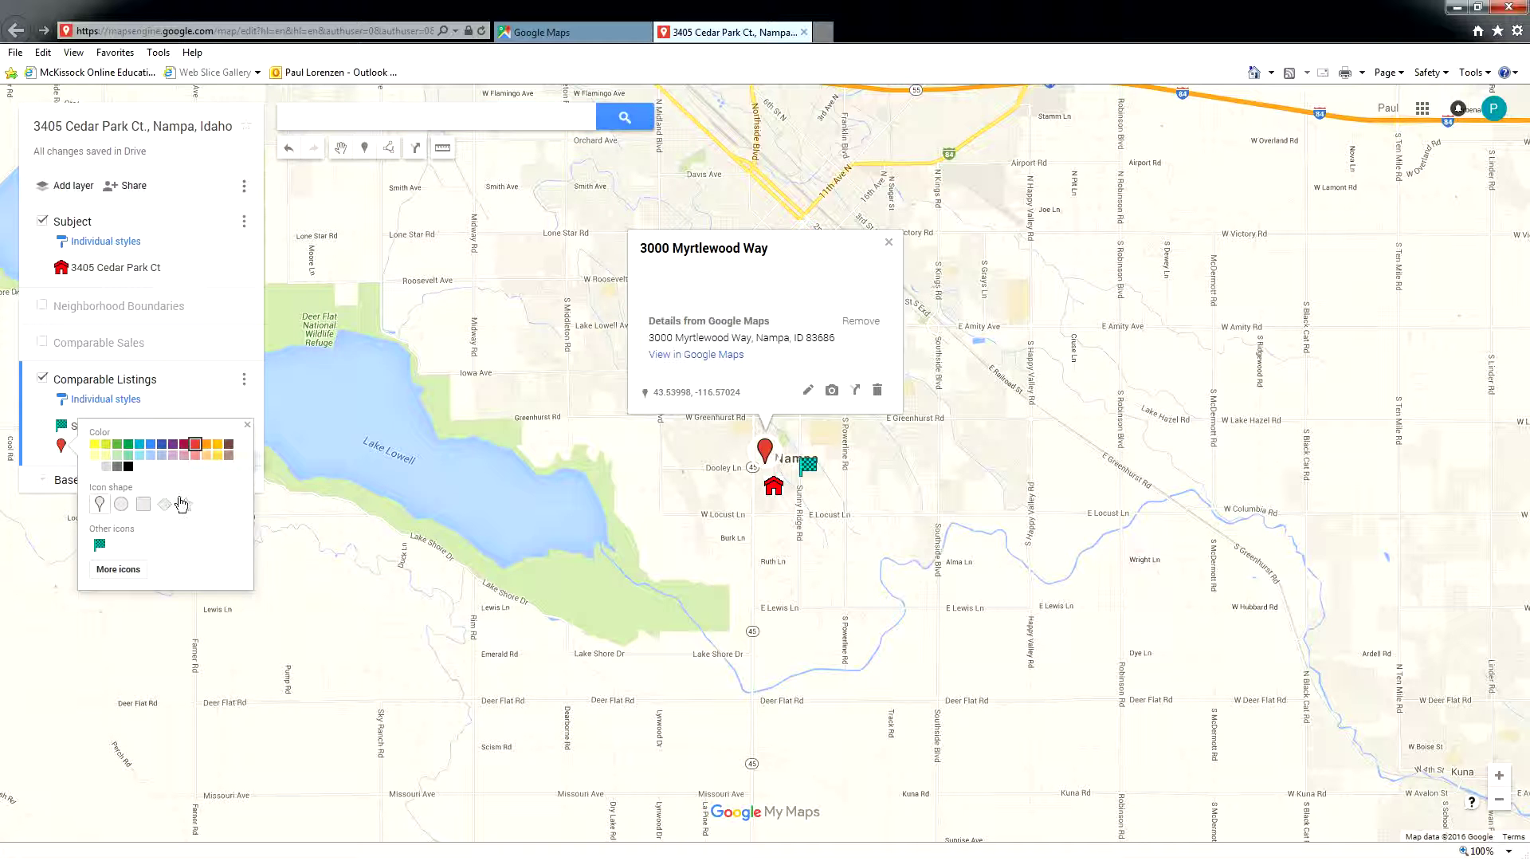
{"action": "left_click", "coordinate": [100, 546]}
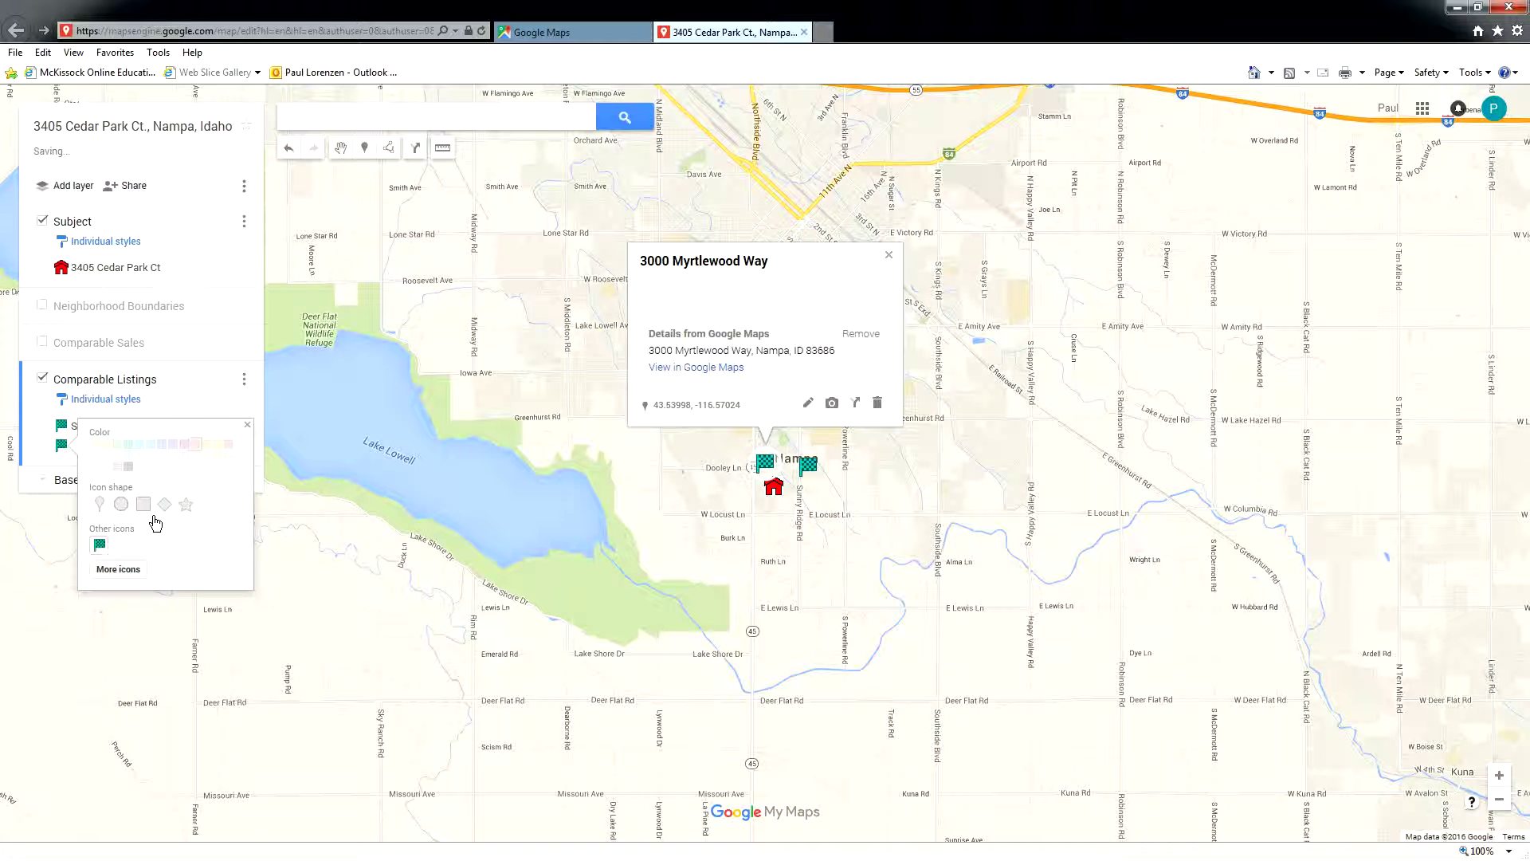
{"action": "left_click", "coordinate": [416, 382]}
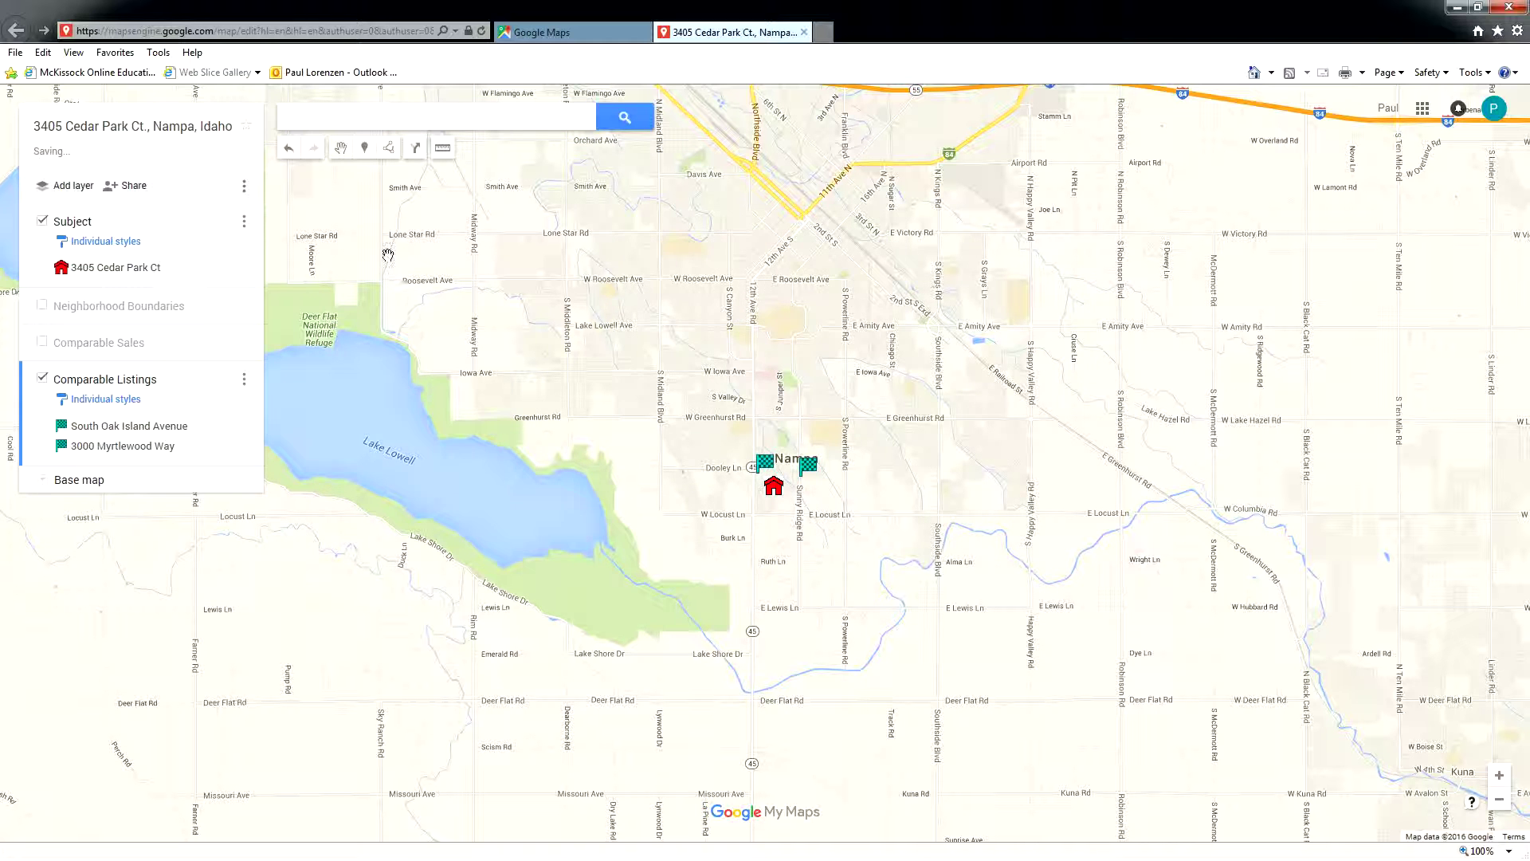
{"action": "left_click", "coordinate": [402, 115]}
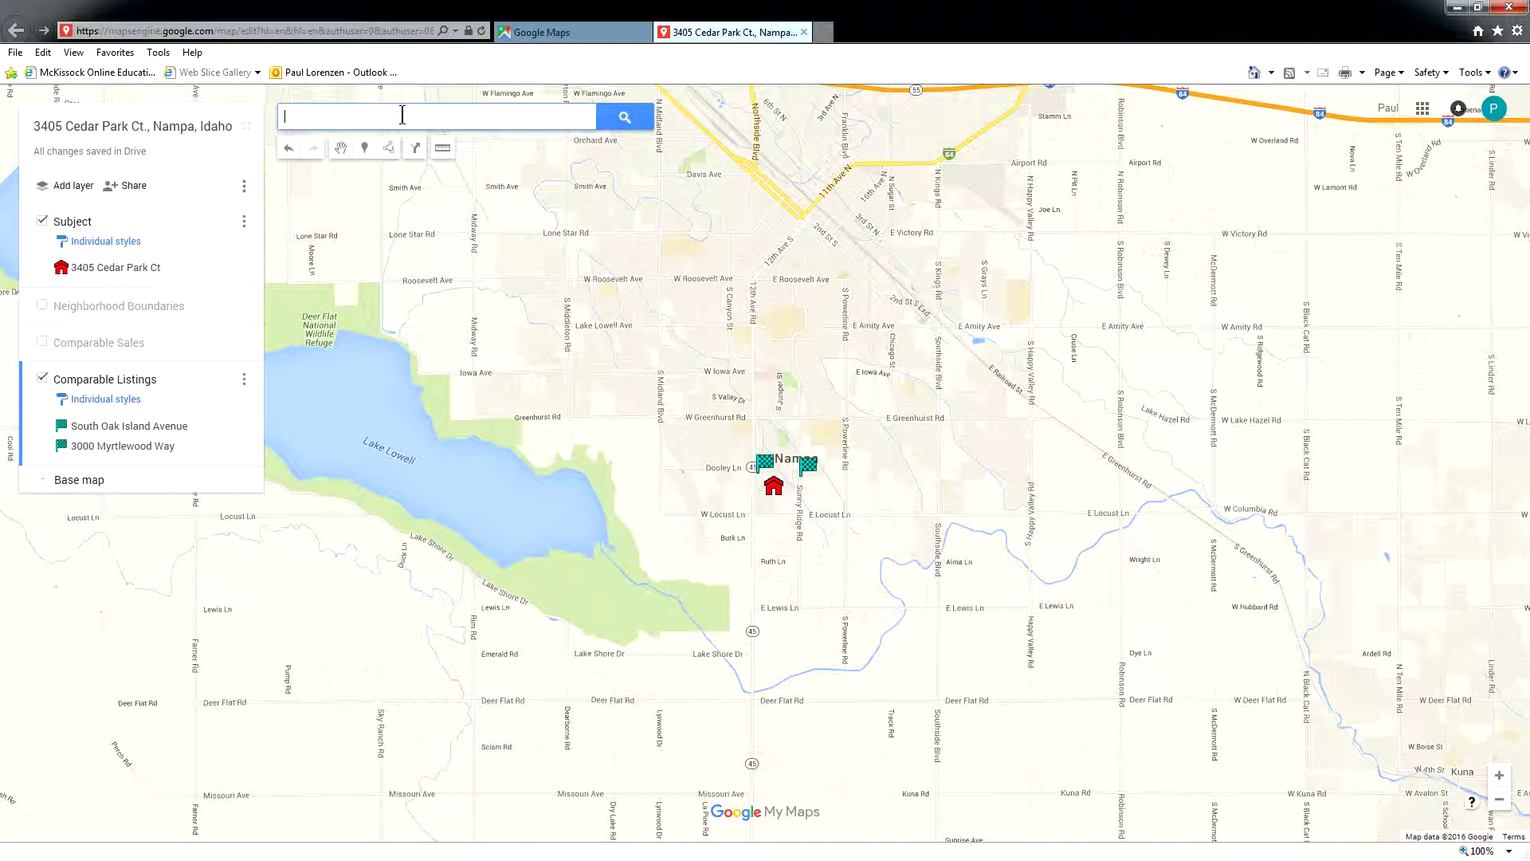
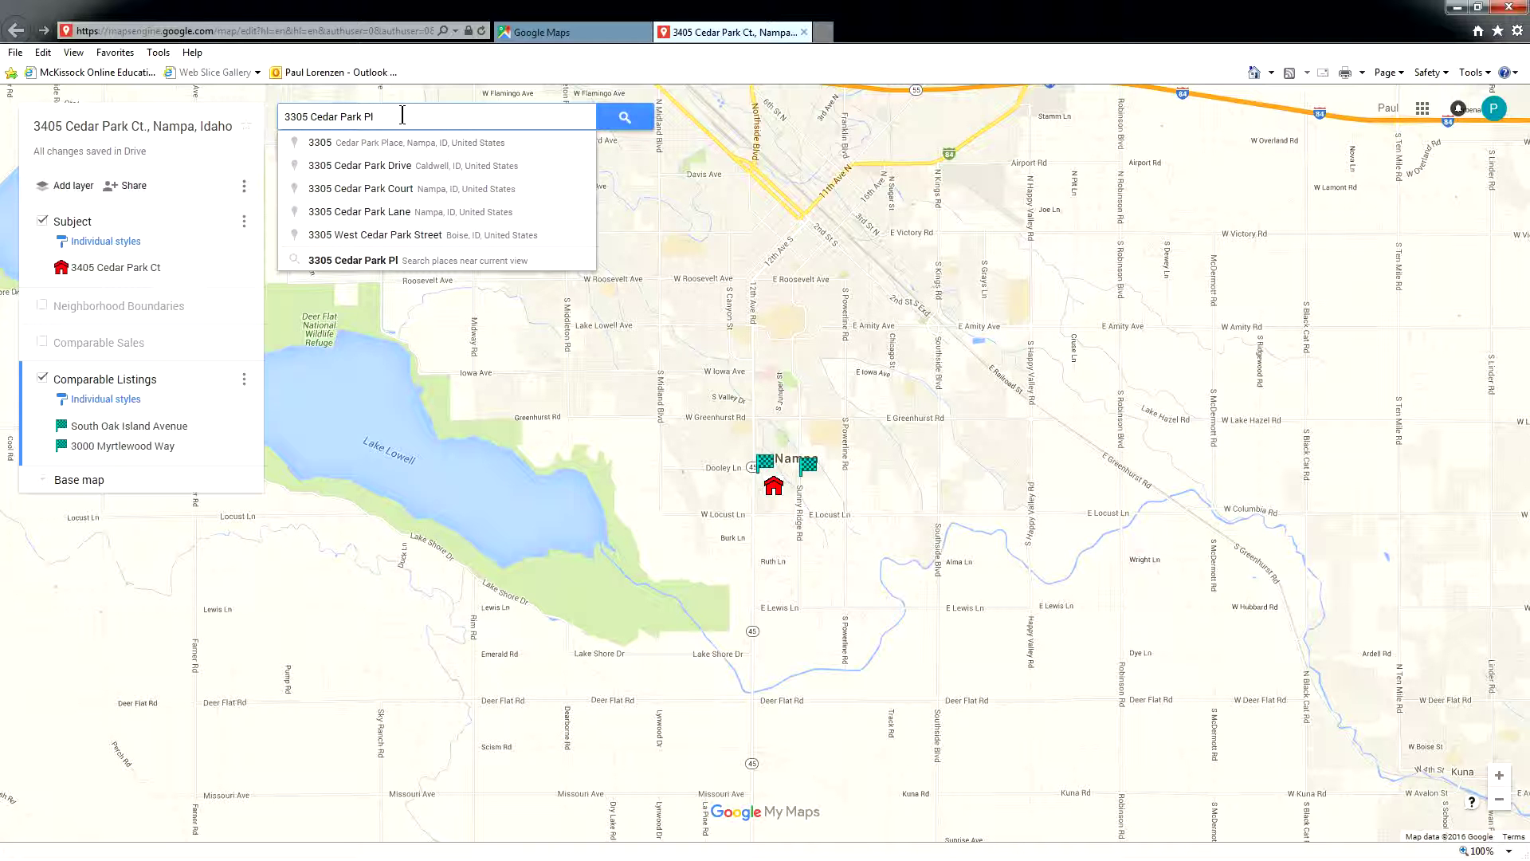
{"action": "left_click", "coordinate": [427, 143]}
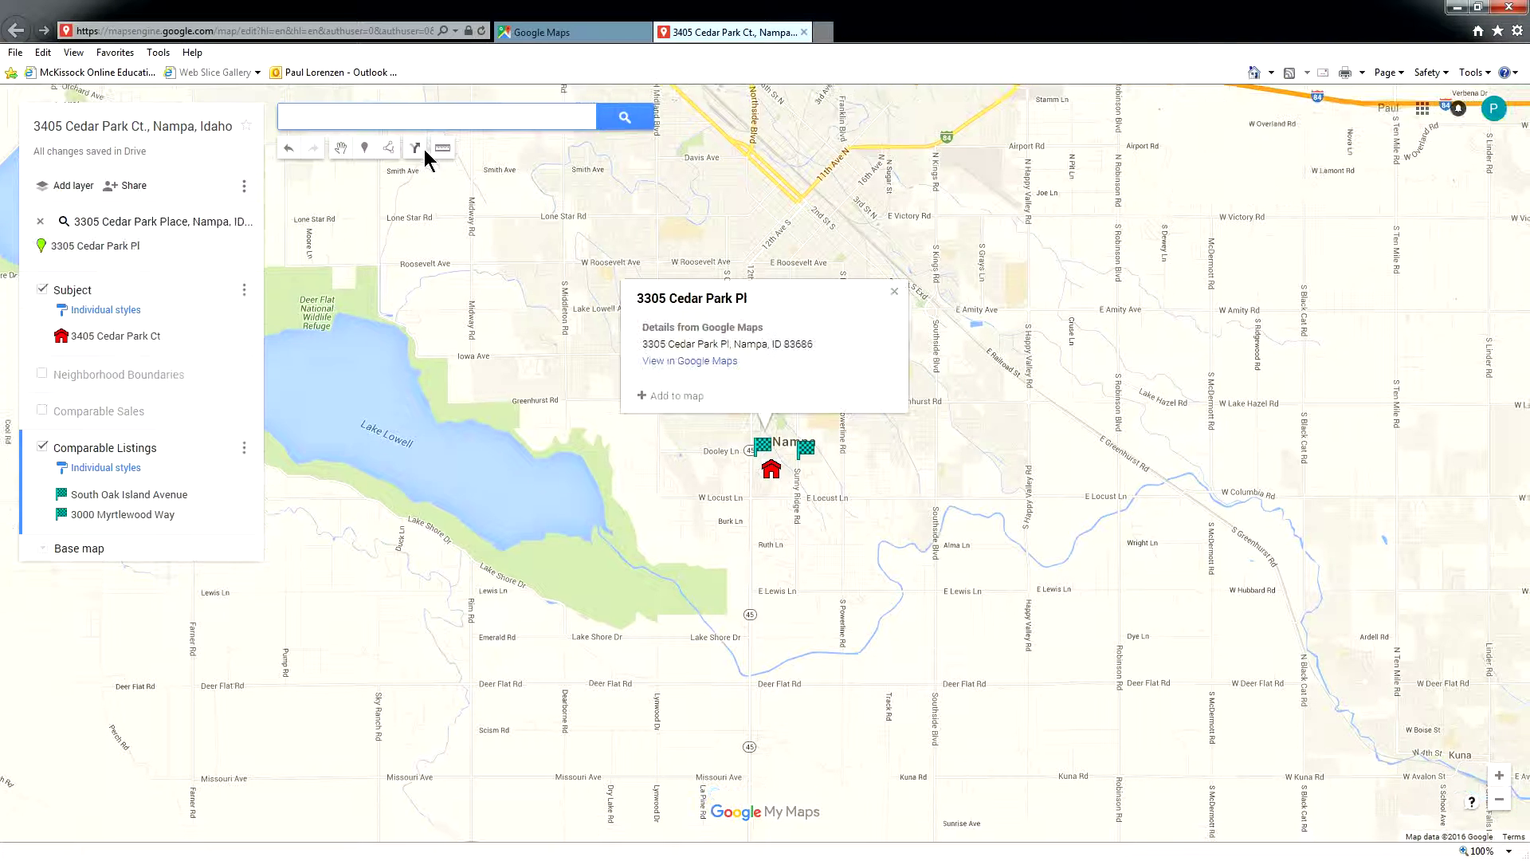
{"action": "left_click", "coordinate": [672, 397]}
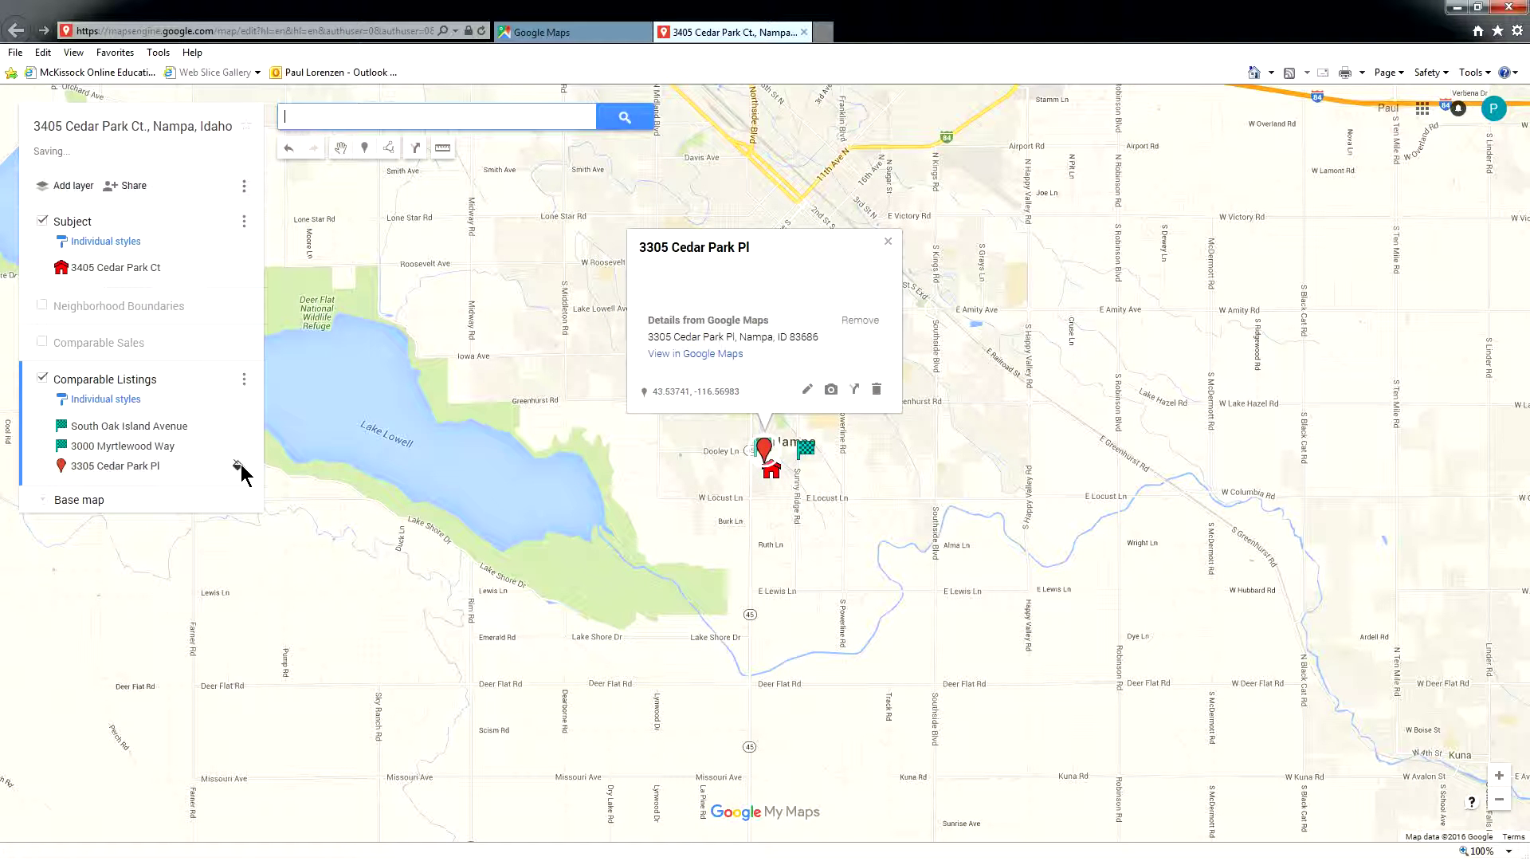
{"action": "left_click", "coordinate": [239, 465]}
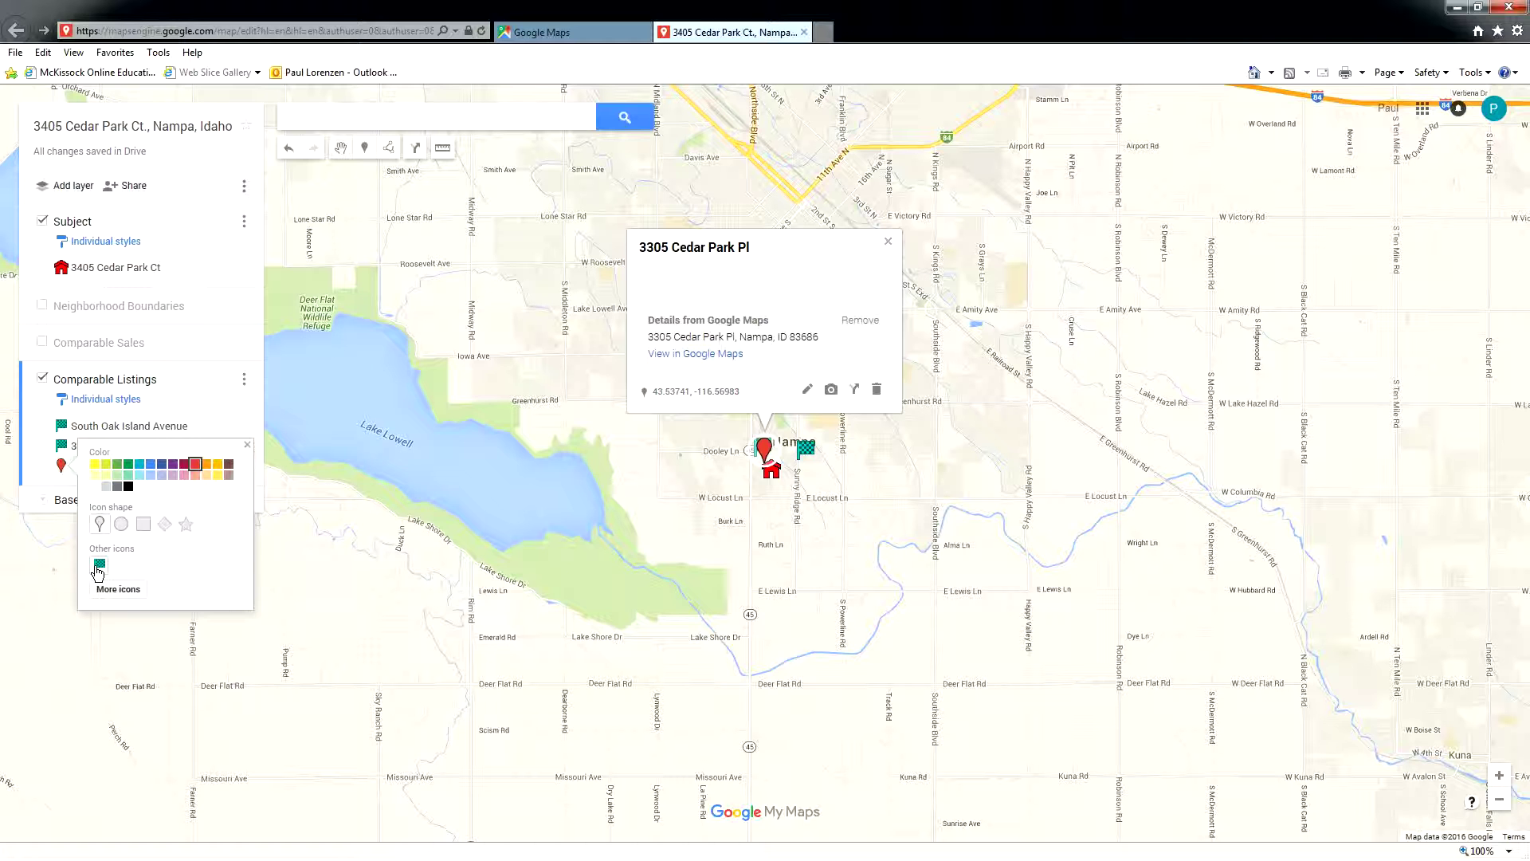
{"action": "left_click", "coordinate": [99, 566]}
{"action": "left_click", "coordinate": [523, 387]}
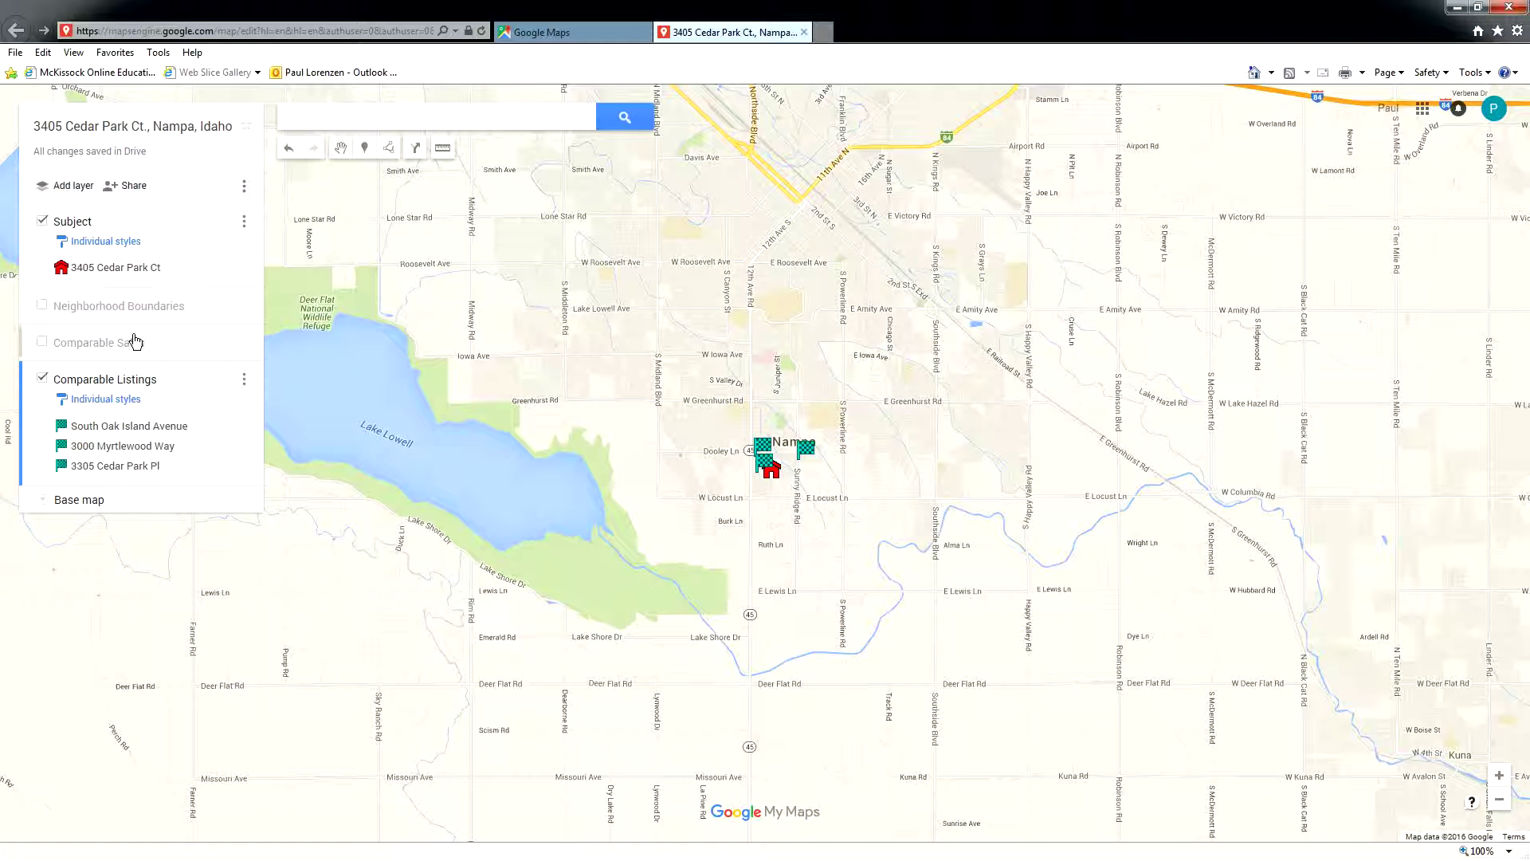
- Turn on the Neighborhood Boundaries and Comparable Sales layers and center the boundary rectangle in view
{"action": "left_click", "coordinate": [41, 307]}
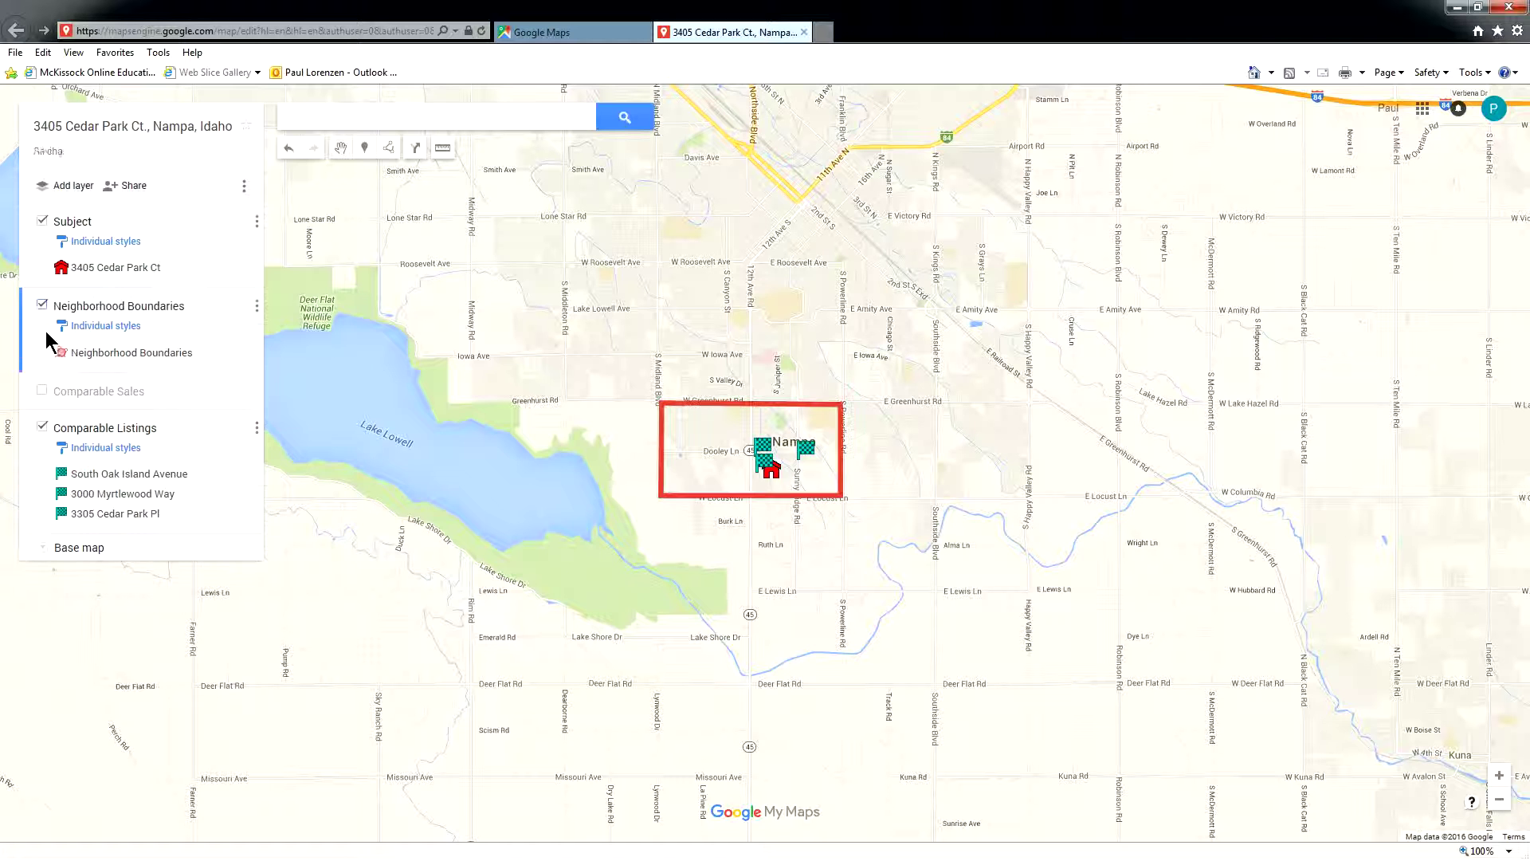
{"action": "left_click", "coordinate": [42, 391]}
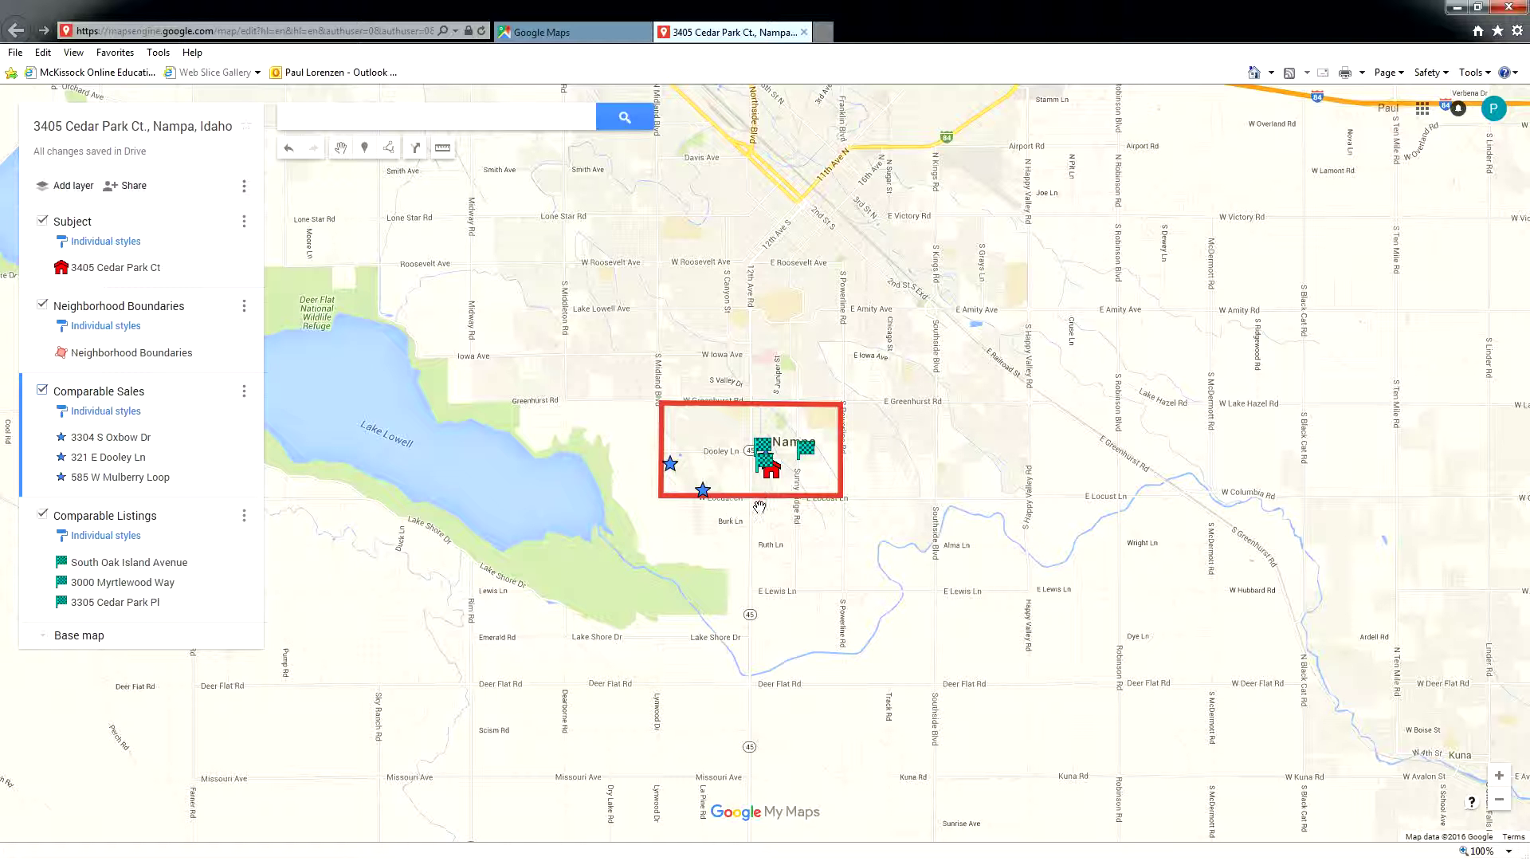
{"action": "scroll", "coordinate": [766, 466], "scroll_direction": "up", "scroll_amount": 1}
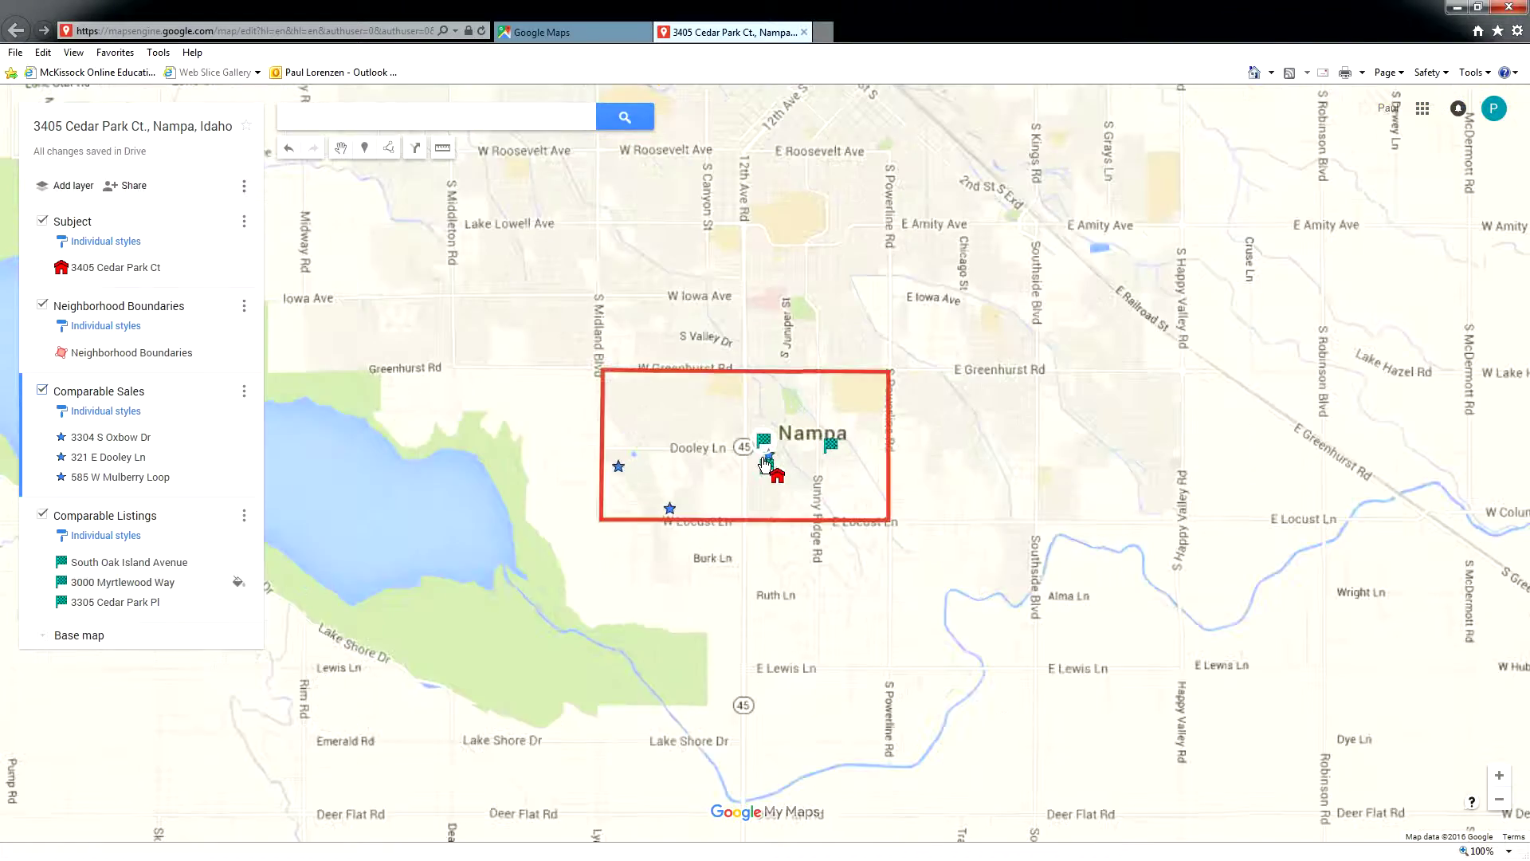
{"action": "scroll", "coordinate": [767, 466], "scroll_direction": "up", "scroll_amount": 2}
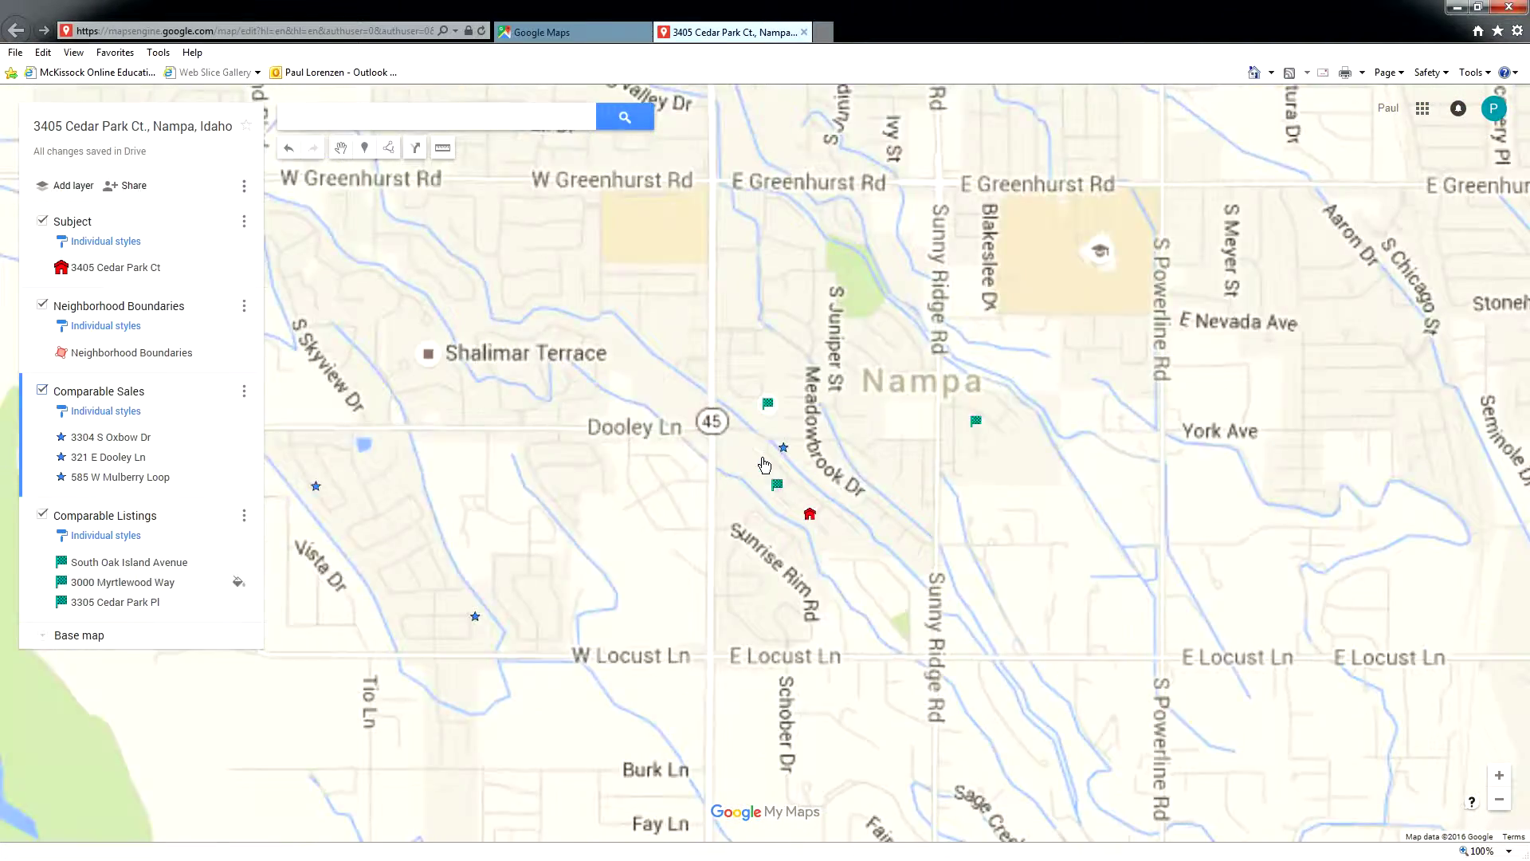
{"action": "scroll", "coordinate": [763, 465], "scroll_direction": "down", "scroll_amount": 1}
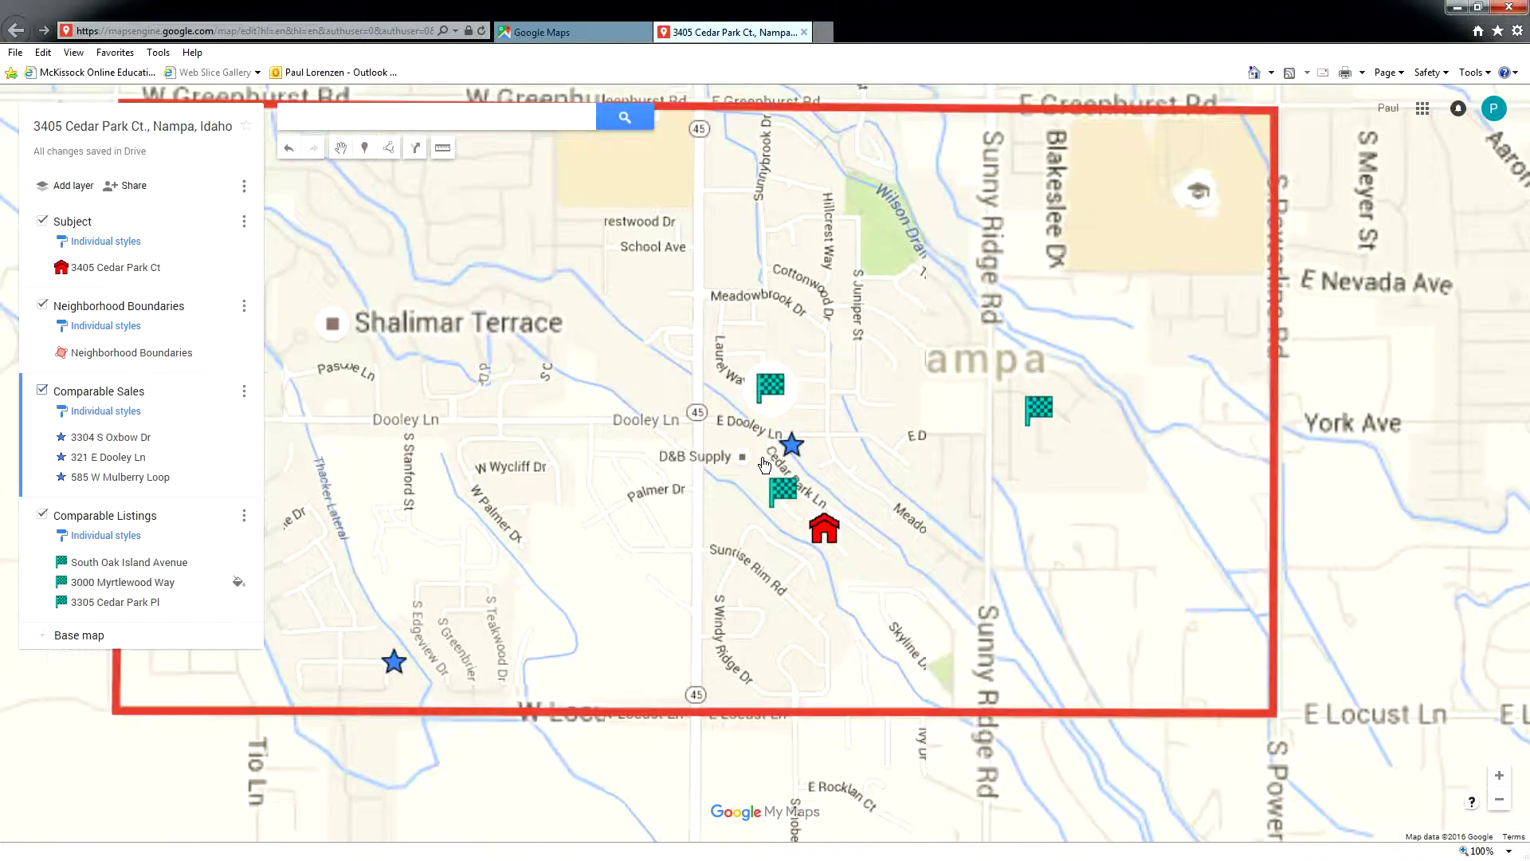
{"action": "left_click_drag", "start_coordinate": [333, 203], "coordinate": [423, 258]}
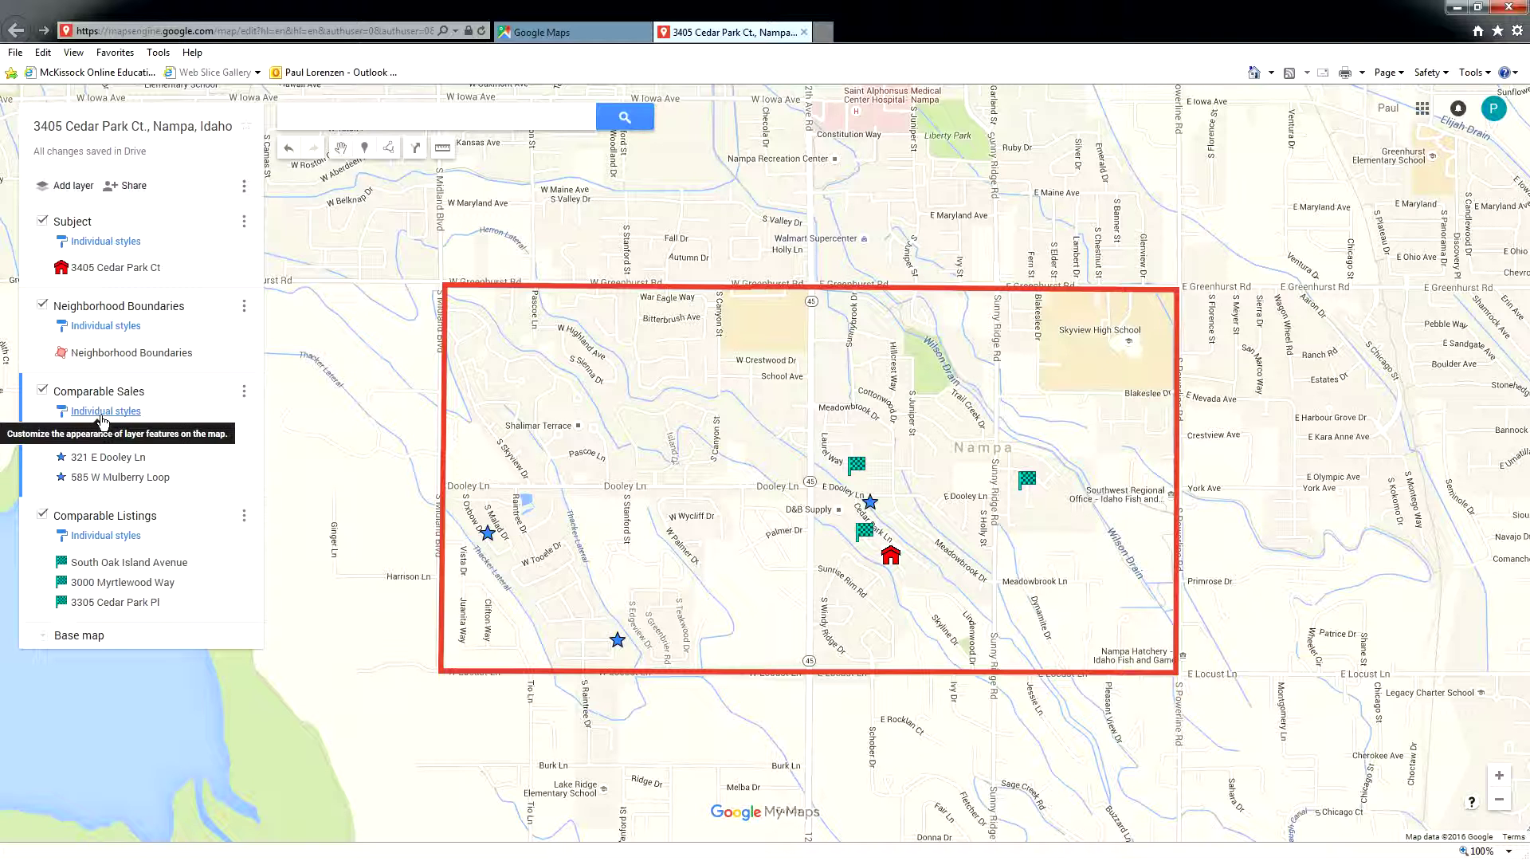
- Set the Individual styles labels to 'name' for both Comparable Sales and Comparable Listings
{"action": "left_click", "coordinate": [102, 411]}
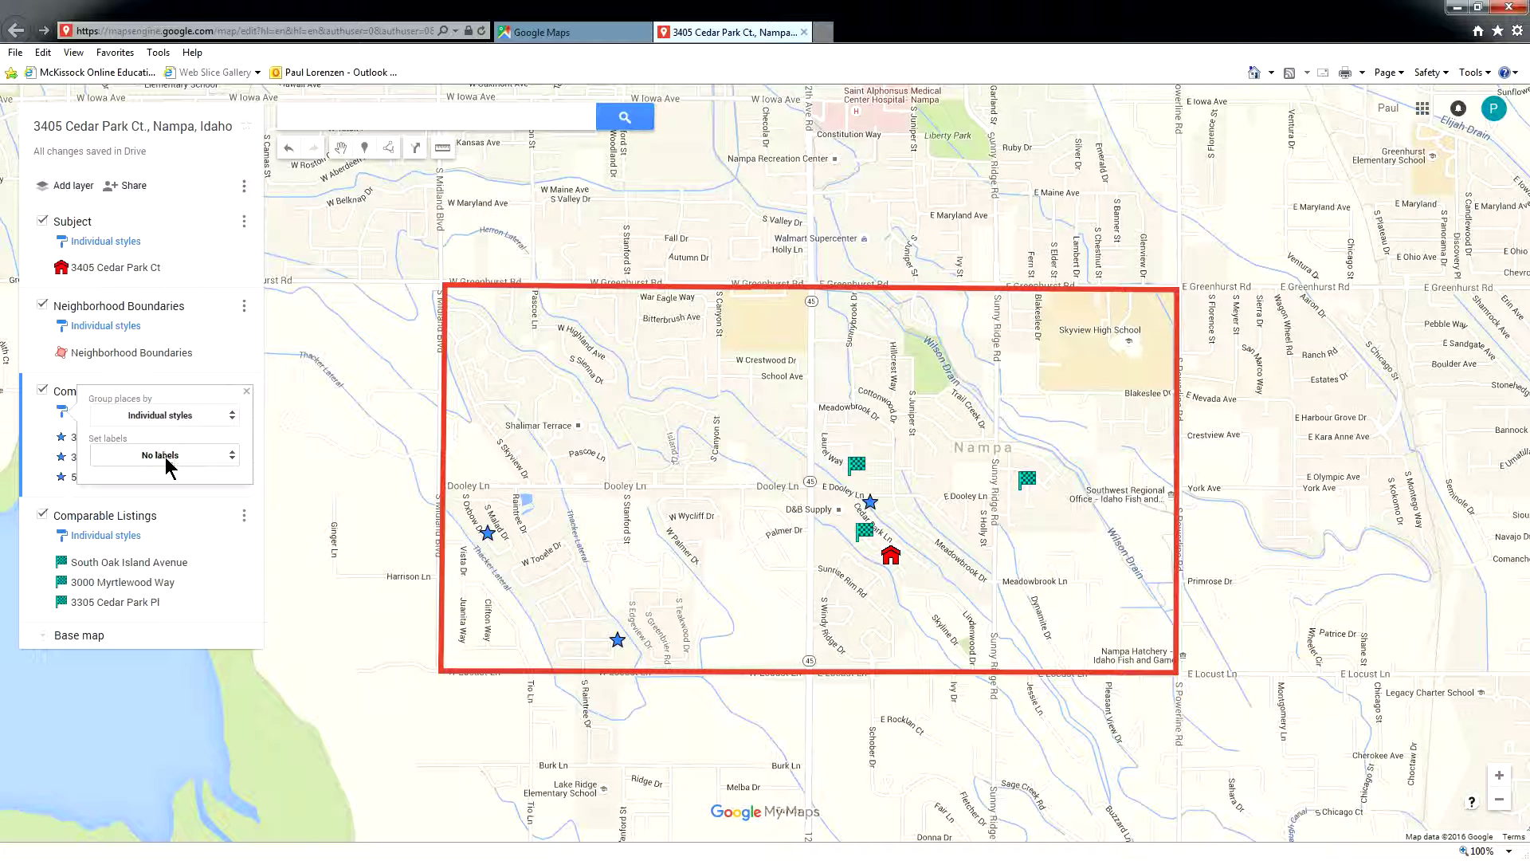
{"action": "left_click", "coordinate": [136, 457]}
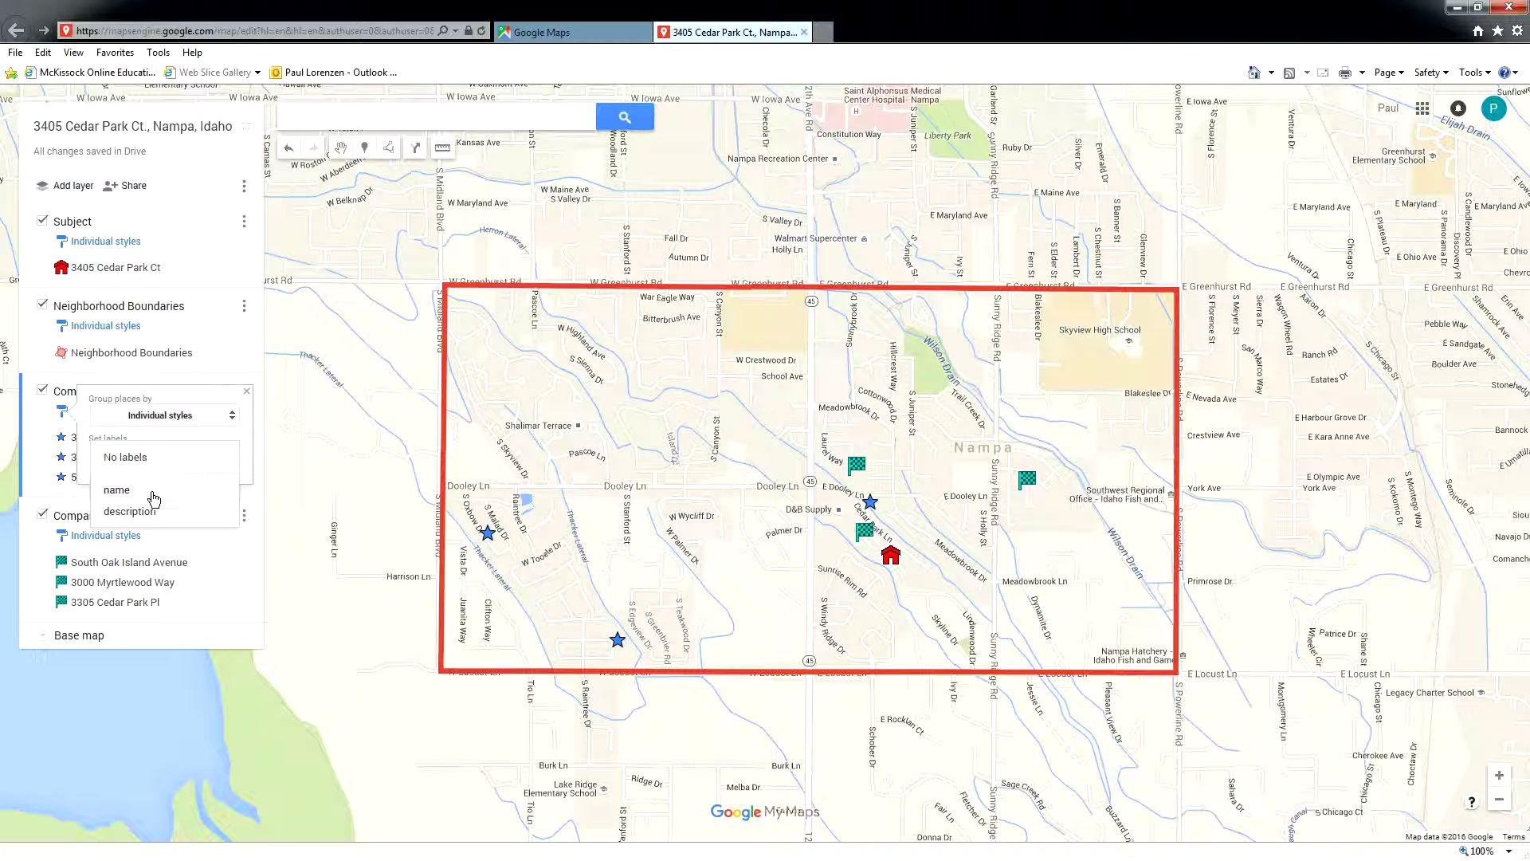
{"action": "left_click", "coordinate": [152, 493]}
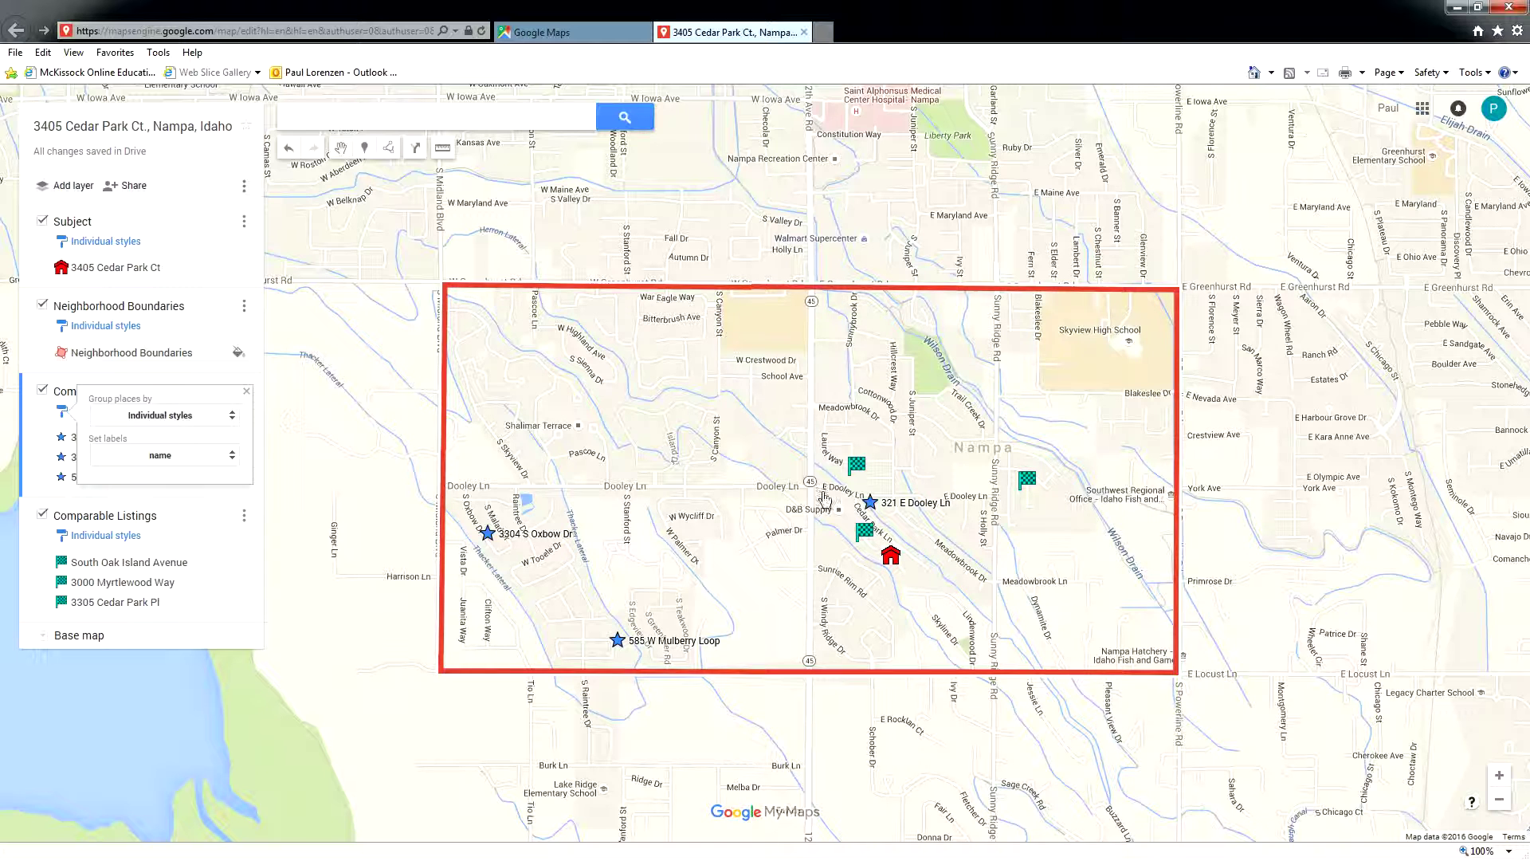
{"action": "left_click", "coordinate": [102, 534]}
{"action": "left_click", "coordinate": [103, 540]}
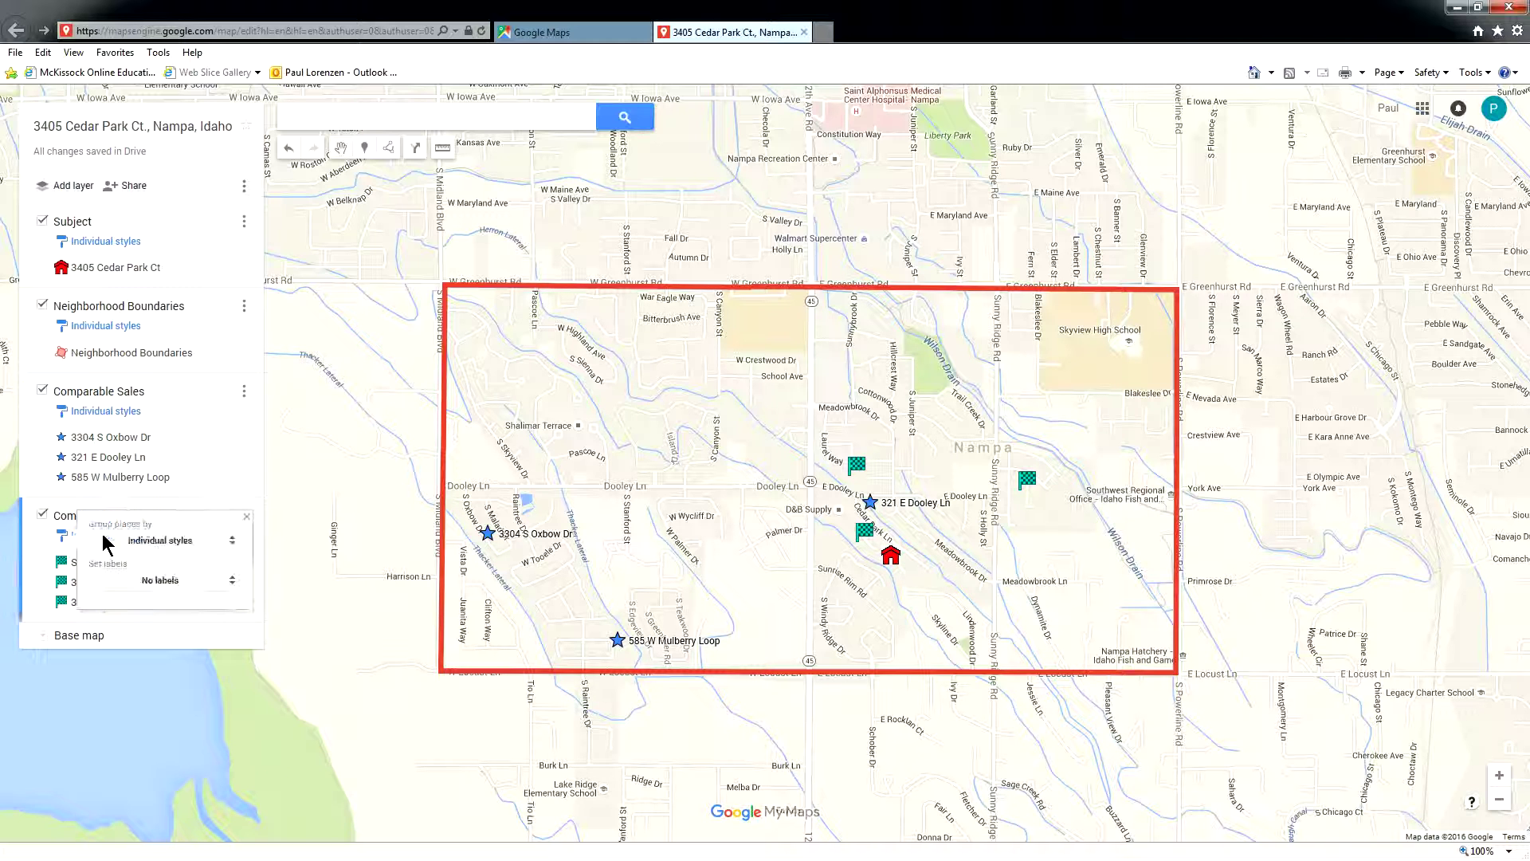
{"action": "left_click", "coordinate": [149, 583]}
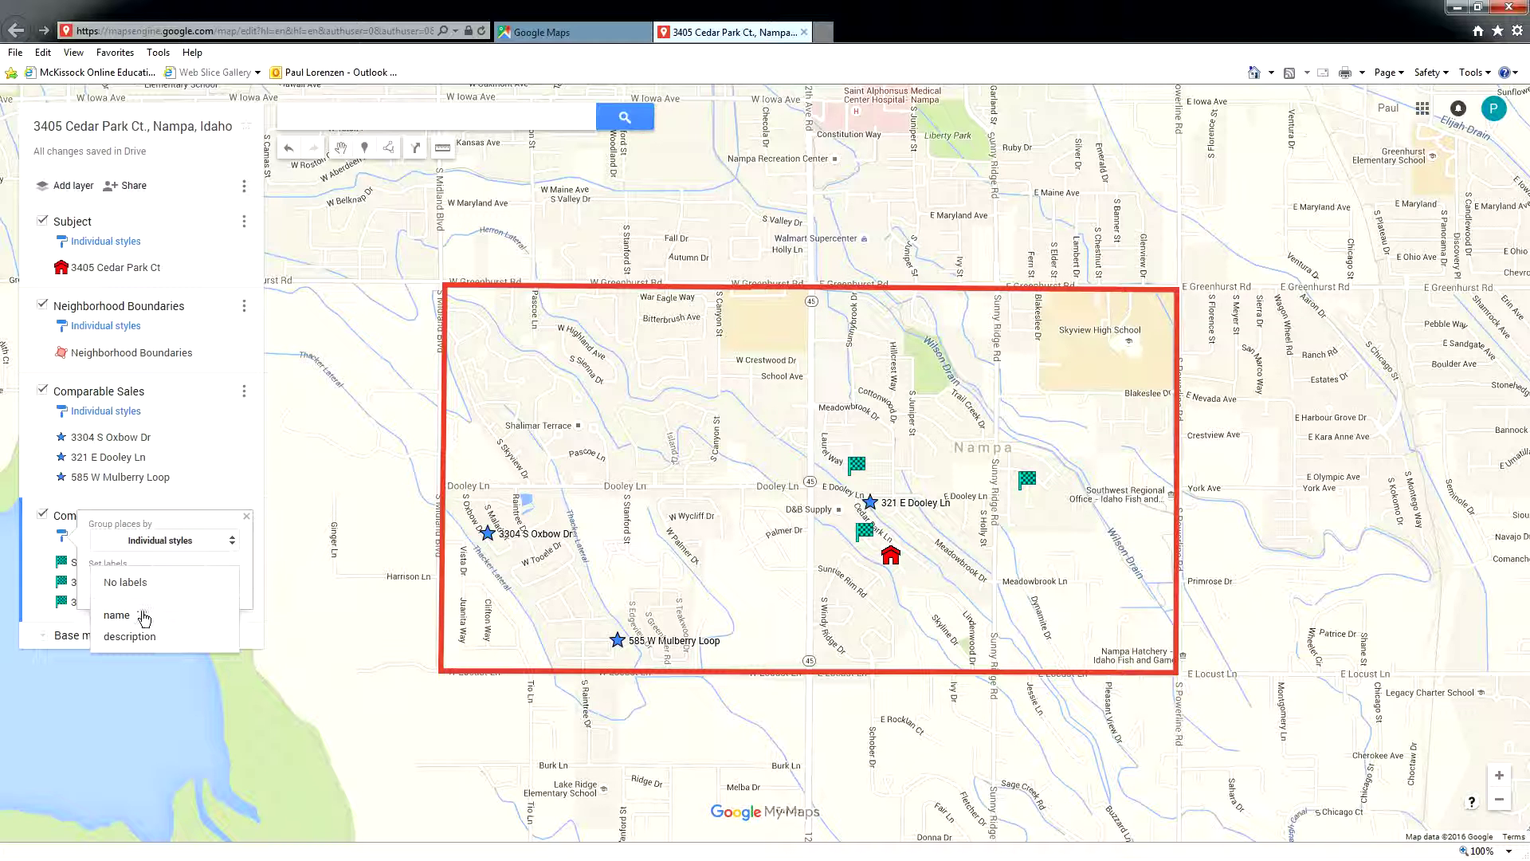
{"action": "left_click", "coordinate": [148, 618]}
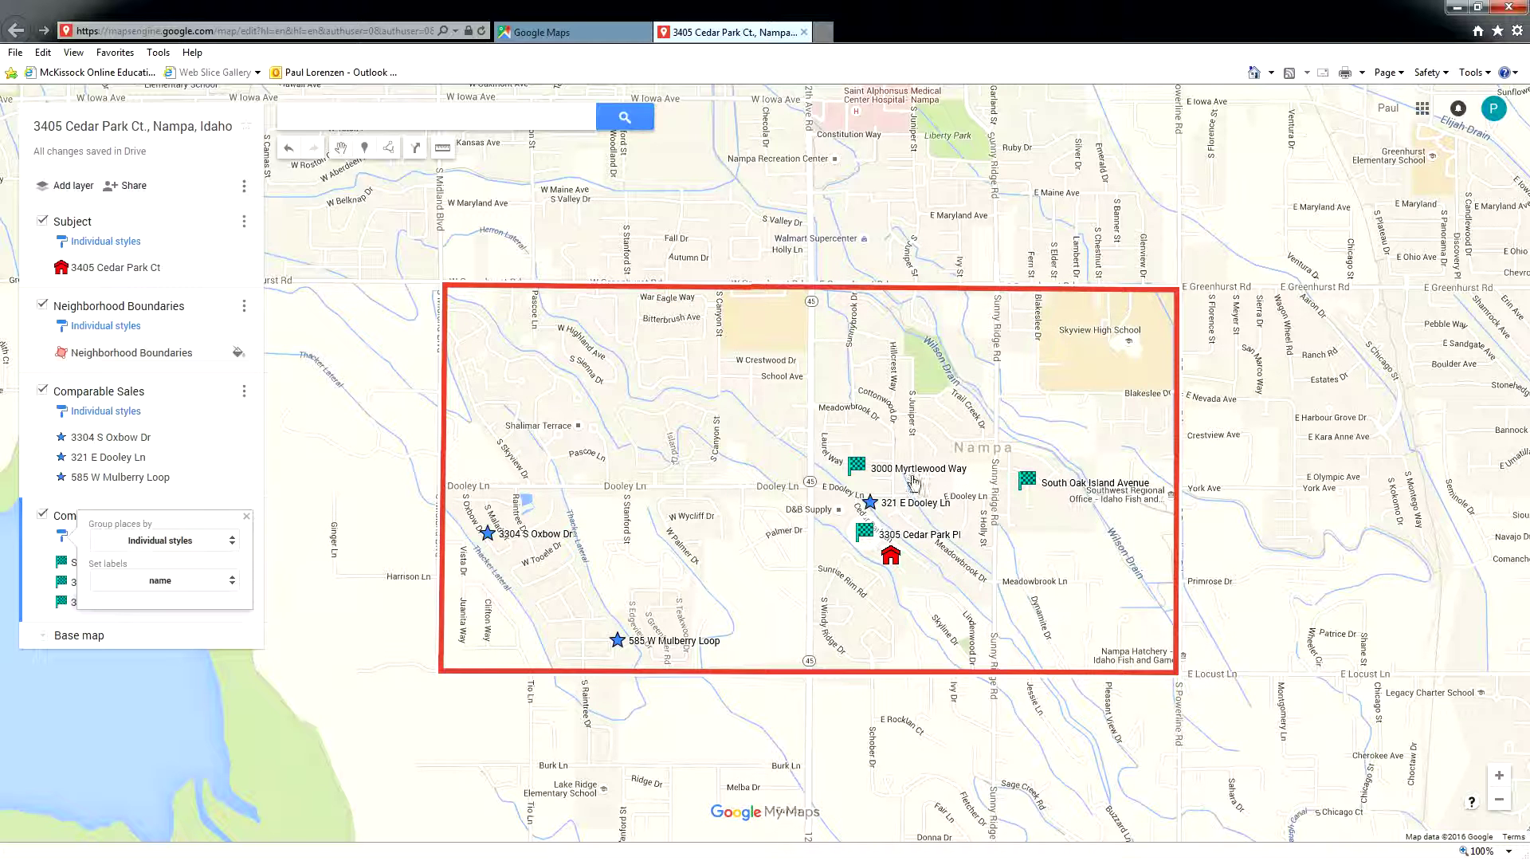
{"action": "left_click", "coordinate": [97, 249]}
{"action": "left_click", "coordinate": [153, 287]}
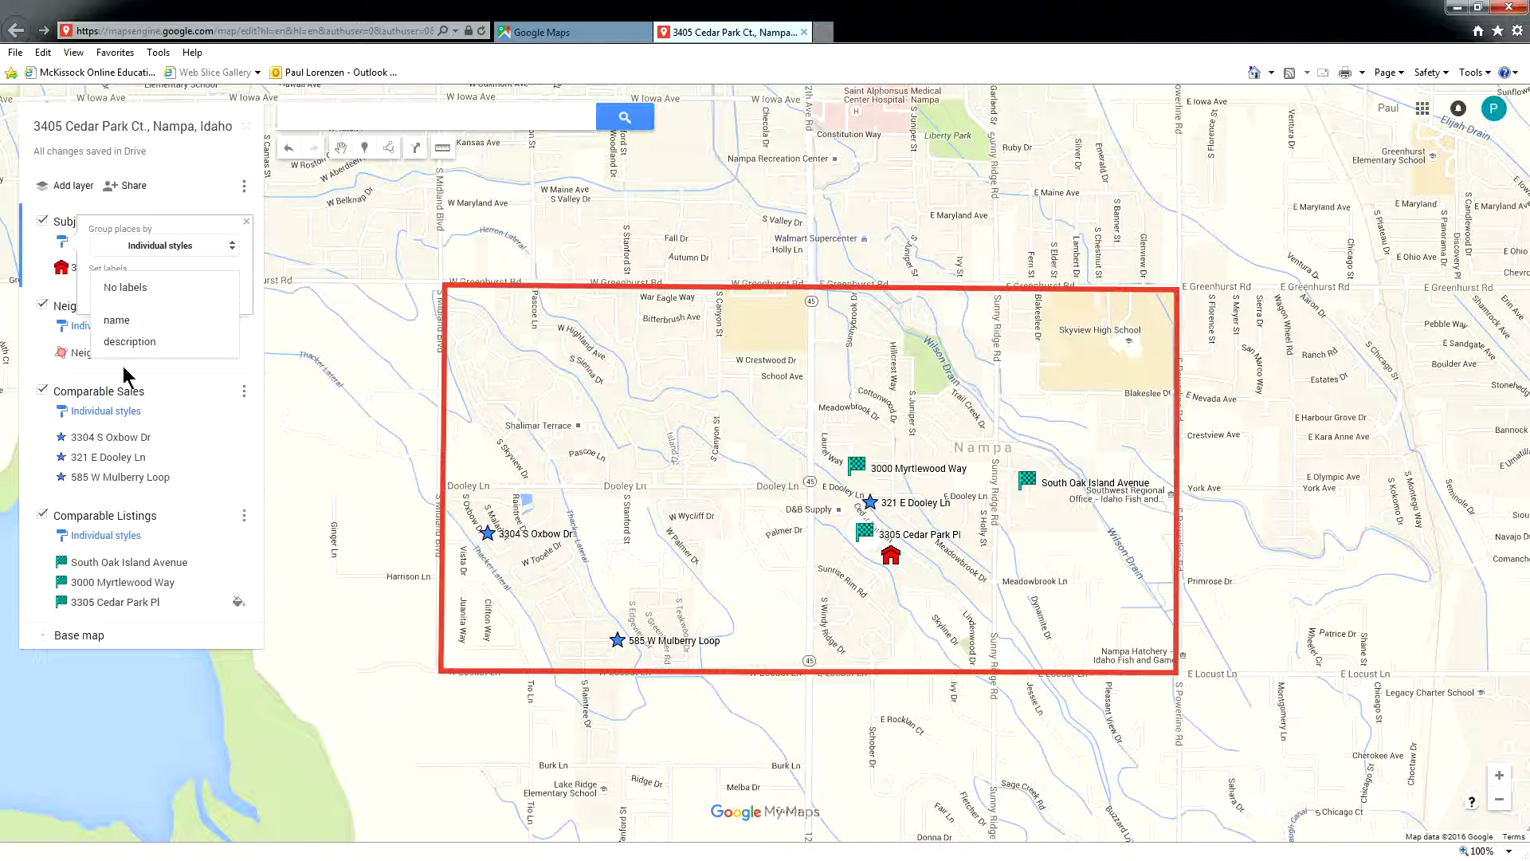
{"action": "left_click", "coordinate": [125, 330]}
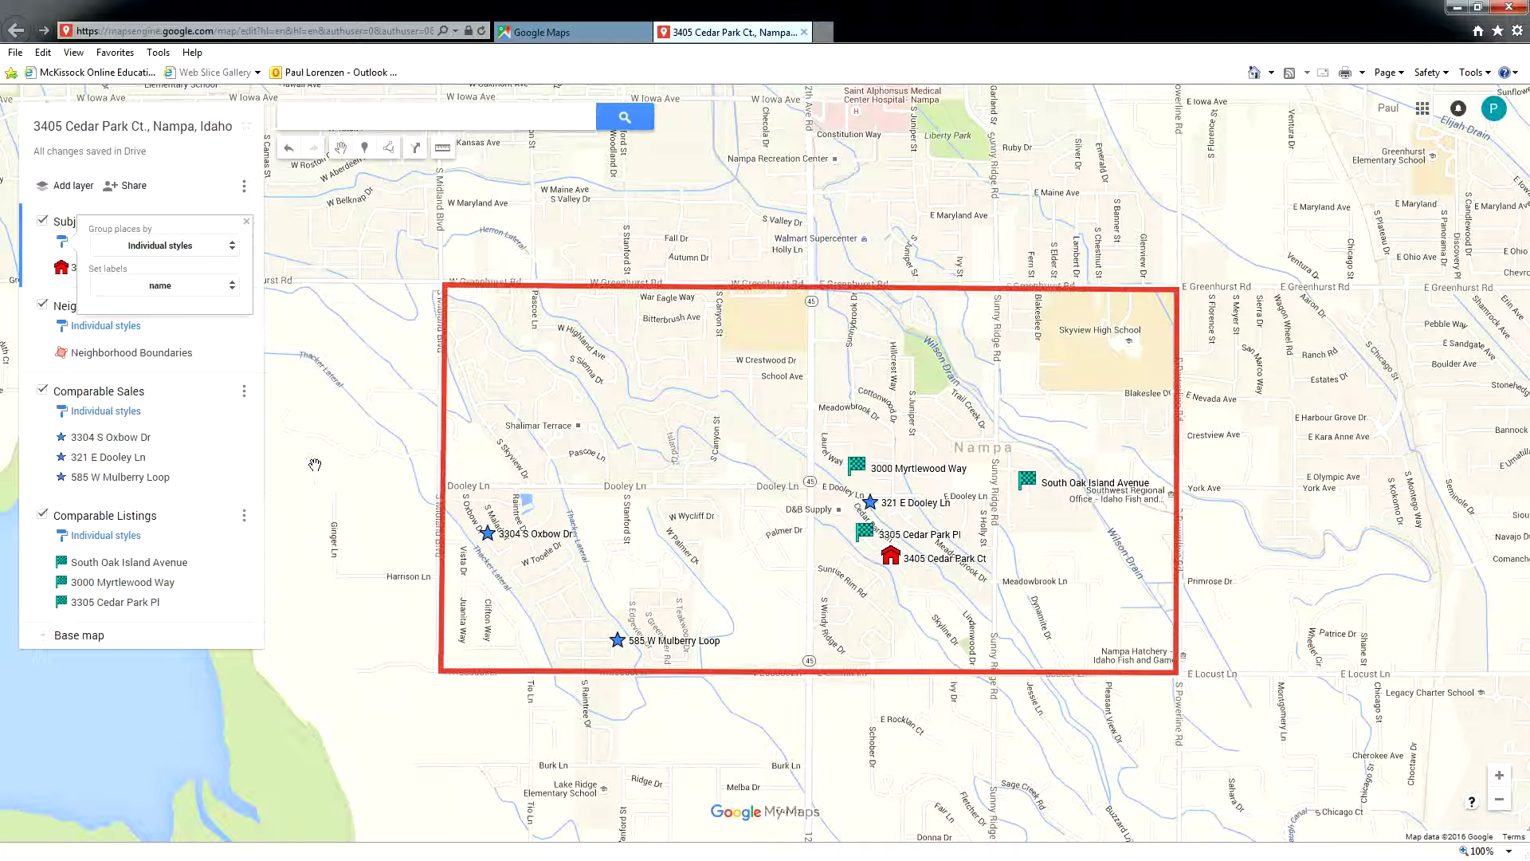
{"action": "left_click", "coordinate": [380, 475]}
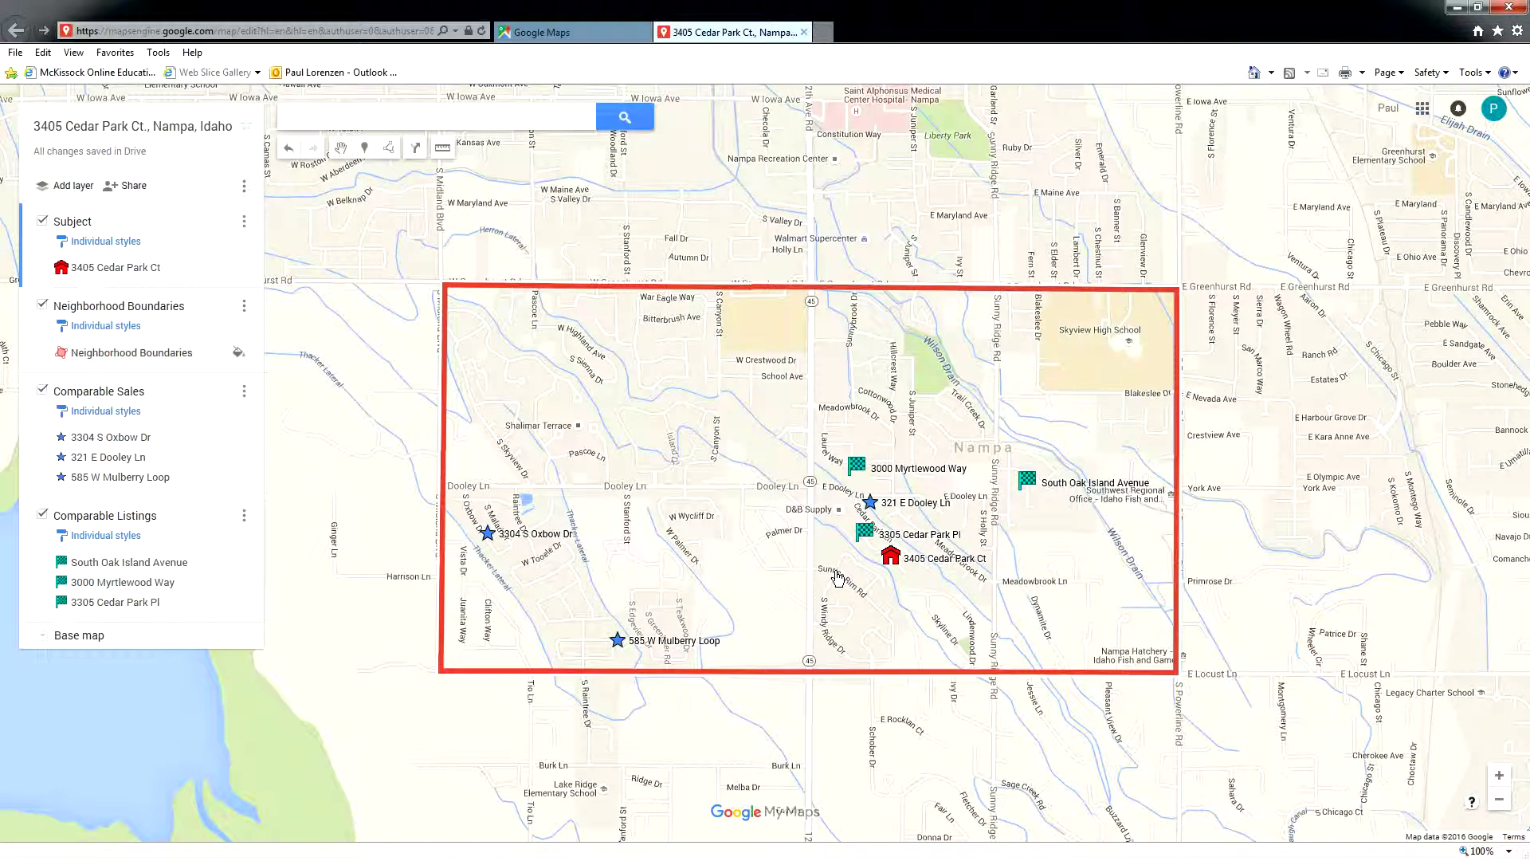
{"action": "scroll", "coordinate": [837, 576], "scroll_direction": "down", "scroll_amount": 1}
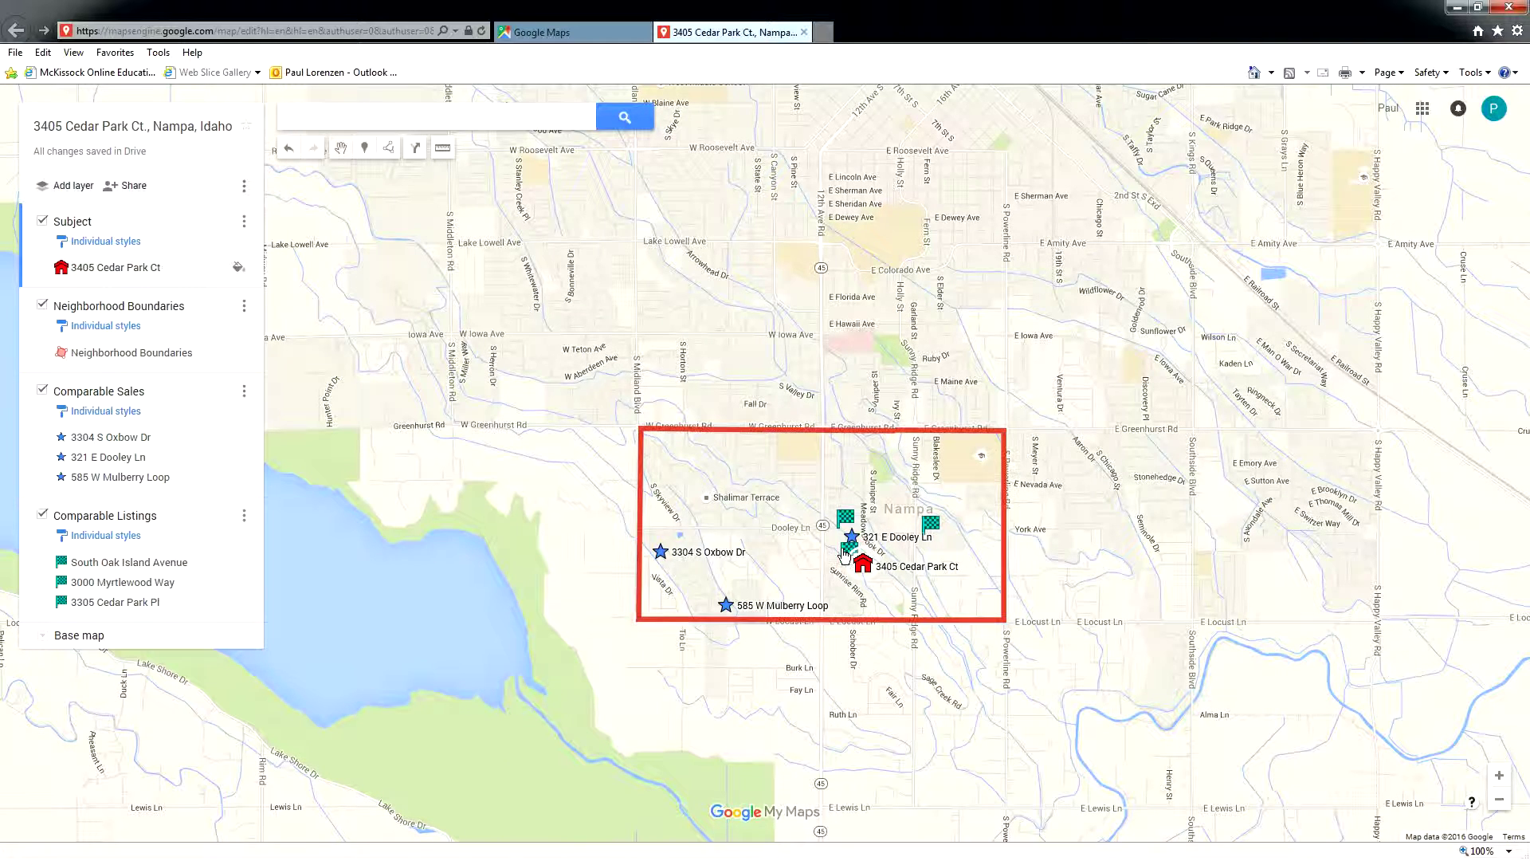
{"action": "scroll", "coordinate": [826, 550], "scroll_direction": "up", "scroll_amount": 1}
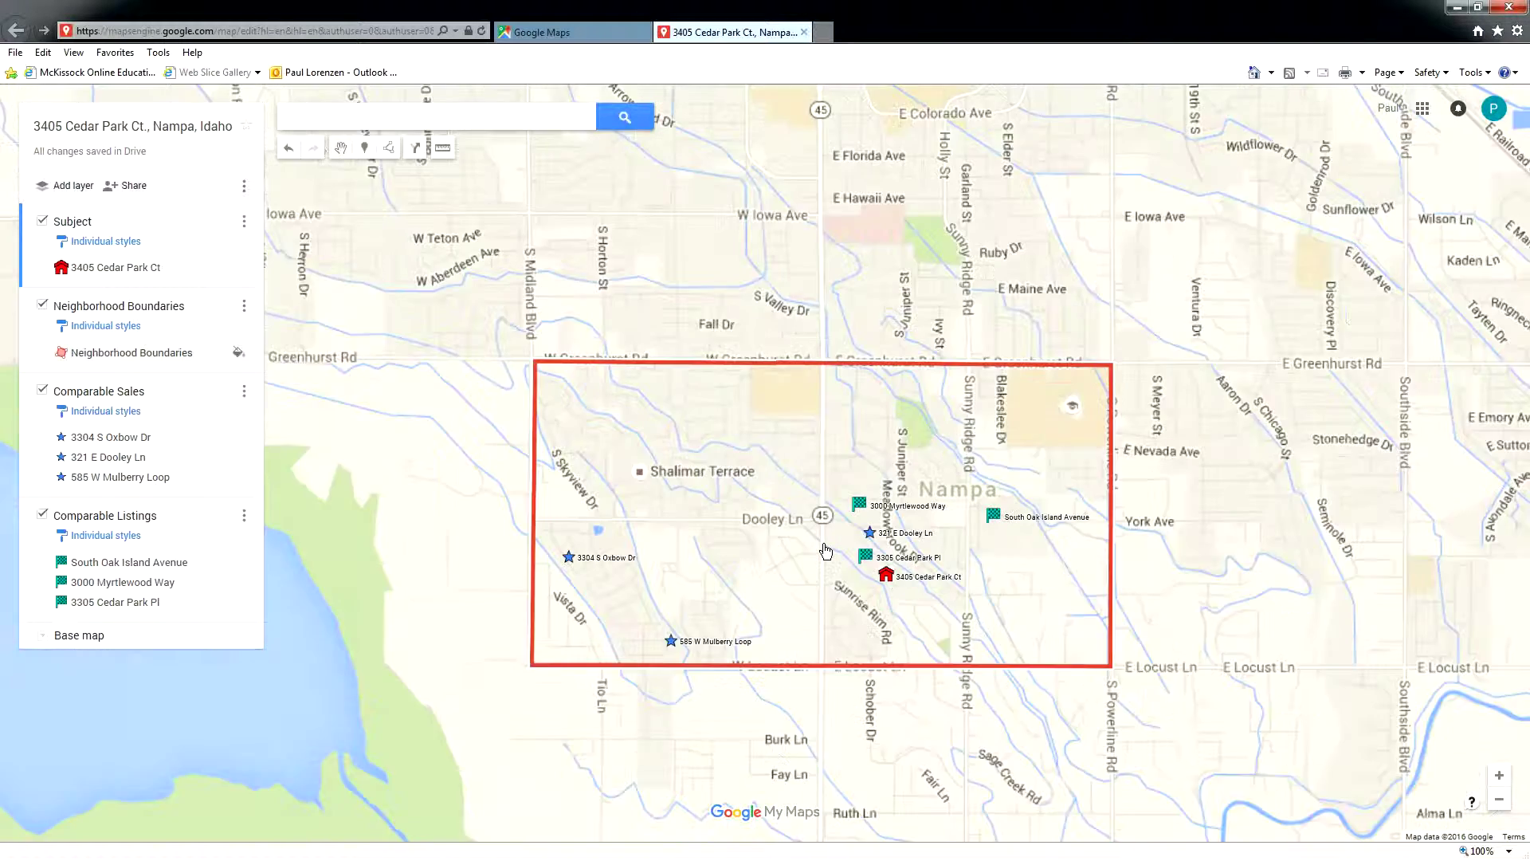